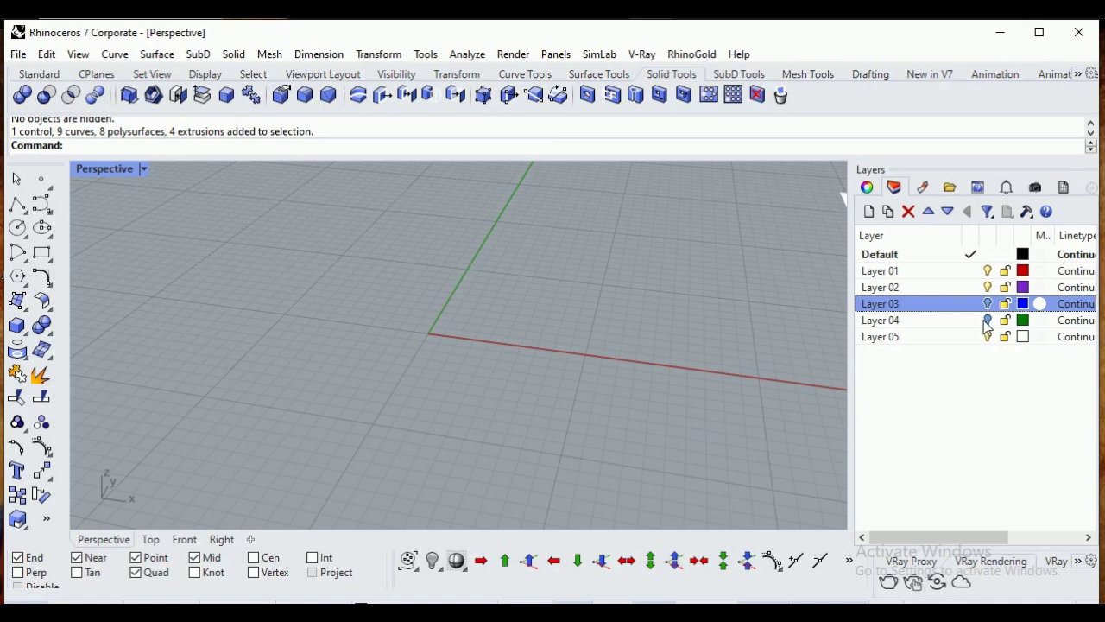
Show Layer 04 briefly, turn it off again and examine the ring reference picture from several angles
{"action": "left_click", "coordinate": [987, 320]}
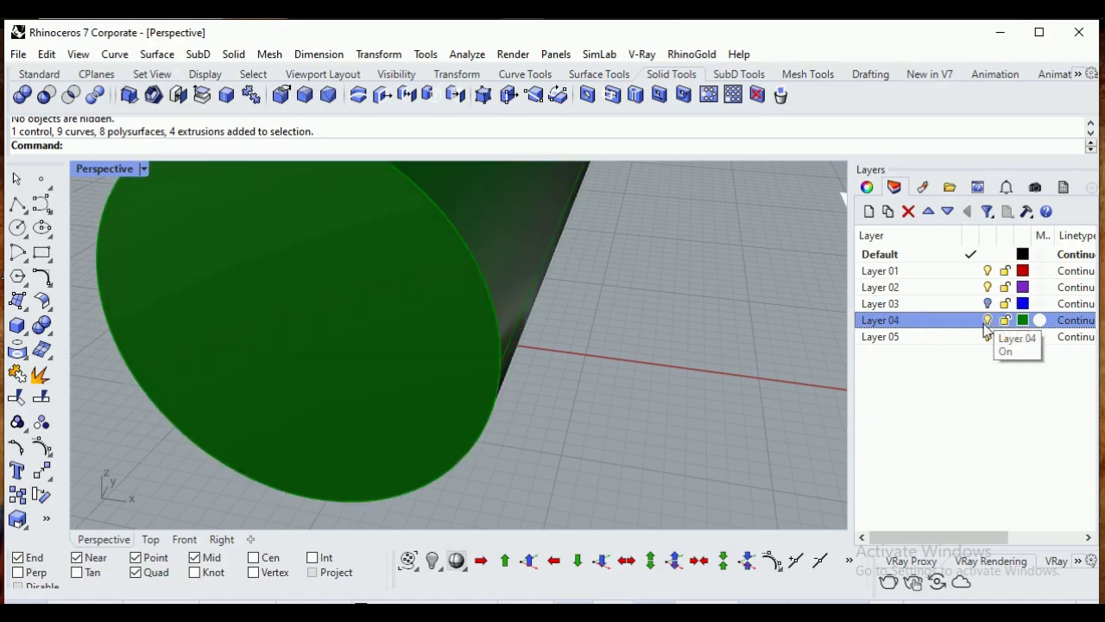
{"action": "left_click", "coordinate": [986, 322]}
{"action": "scroll", "coordinate": [673, 416], "scroll_direction": "down", "scroll_amount": 7}
{"action": "scroll", "coordinate": [491, 389], "scroll_direction": "down", "scroll_amount": 7}
{"action": "scroll", "coordinate": [577, 400], "scroll_direction": "up", "scroll_amount": 4}
{"action": "scroll", "coordinate": [587, 401], "scroll_direction": "up", "scroll_amount": 12}
{"action": "scroll", "coordinate": [452, 237], "scroll_direction": "down", "scroll_amount": 5}
{"action": "right_click_drag", "start_coordinate": [496, 276], "coordinate": [506, 357]}
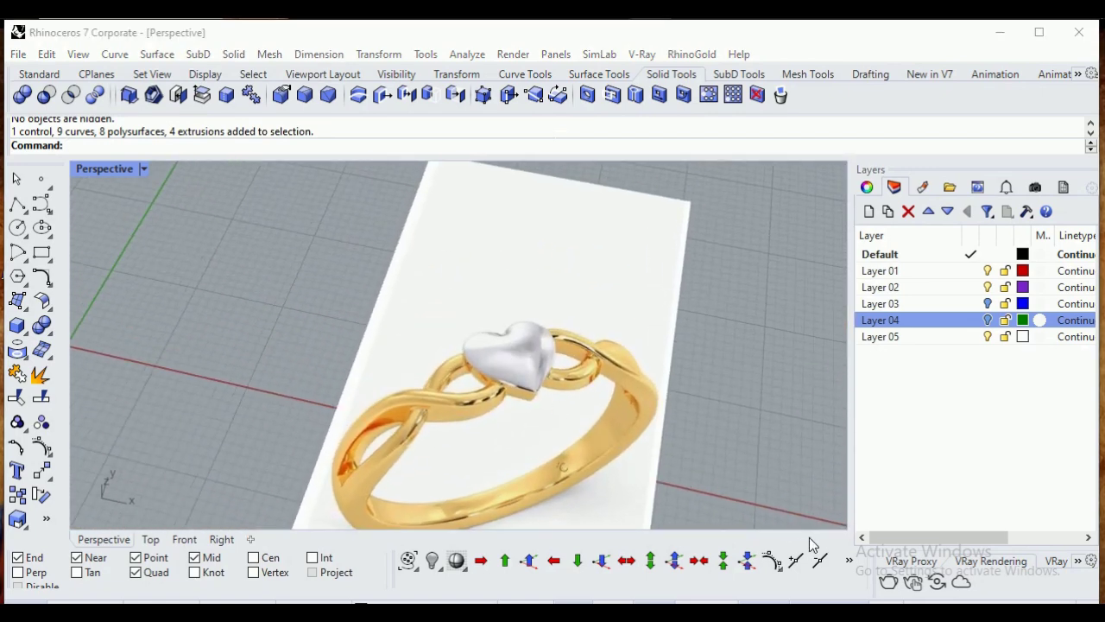
{"action": "scroll", "coordinate": [647, 340], "scroll_direction": "down", "scroll_amount": 9}
{"action": "right_click_drag", "start_coordinate": [647, 341], "coordinate": [662, 397]}
{"action": "scroll", "coordinate": [608, 353], "scroll_direction": "up", "scroll_amount": 13}
{"action": "scroll", "coordinate": [574, 312], "scroll_direction": "down", "scroll_amount": 5}
{"action": "right_click_drag", "start_coordinate": [577, 320], "coordinate": [604, 406]}
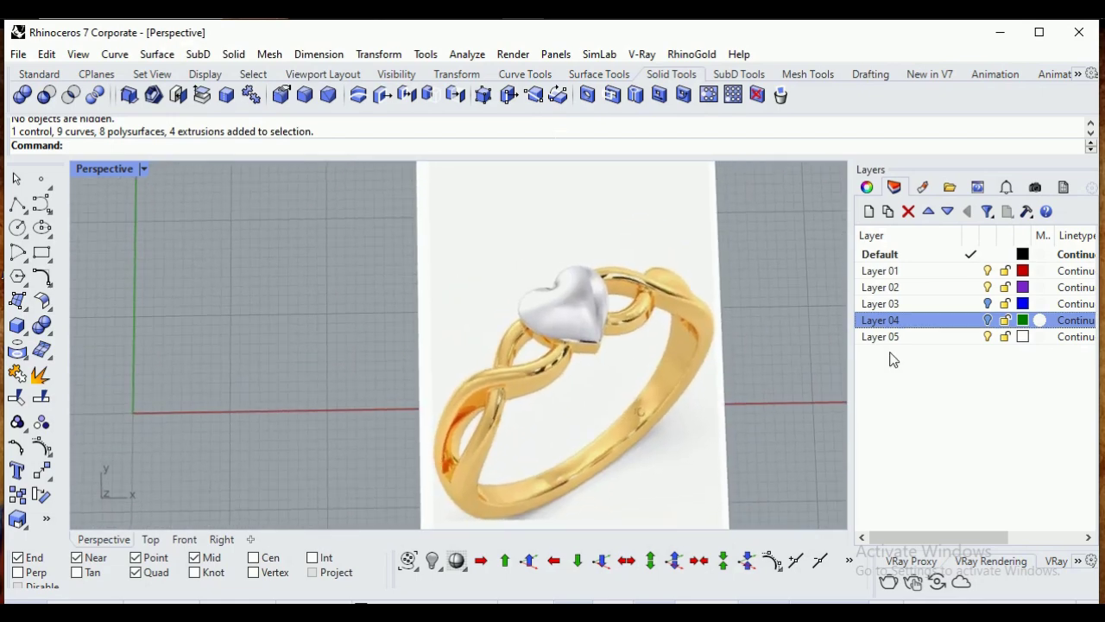
Move the ring reference picture in the positive Y direction and lock Layer 05
{"action": "left_click", "coordinate": [987, 336]}
{"action": "scroll", "coordinate": [658, 334], "scroll_direction": "down", "scroll_amount": 5}
{"action": "left_click", "coordinate": [990, 337]}
{"action": "left_click", "coordinate": [639, 397]}
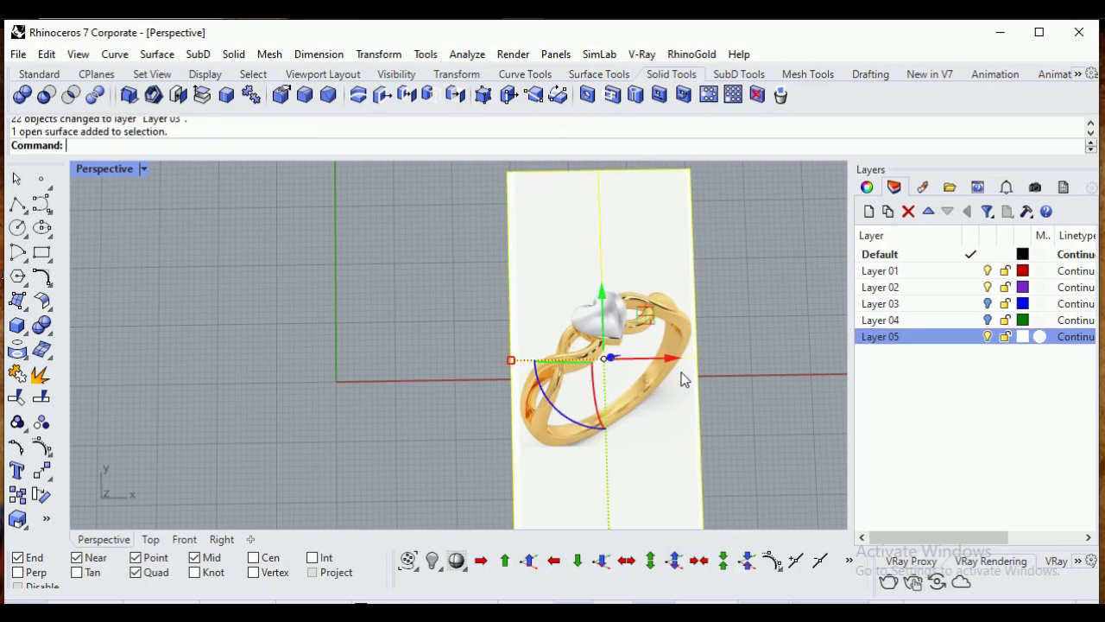
{"action": "right_click_drag", "start_coordinate": [616, 420], "coordinate": [607, 316]}
{"action": "left_click_drag", "start_coordinate": [606, 312], "coordinate": [531, 235]}
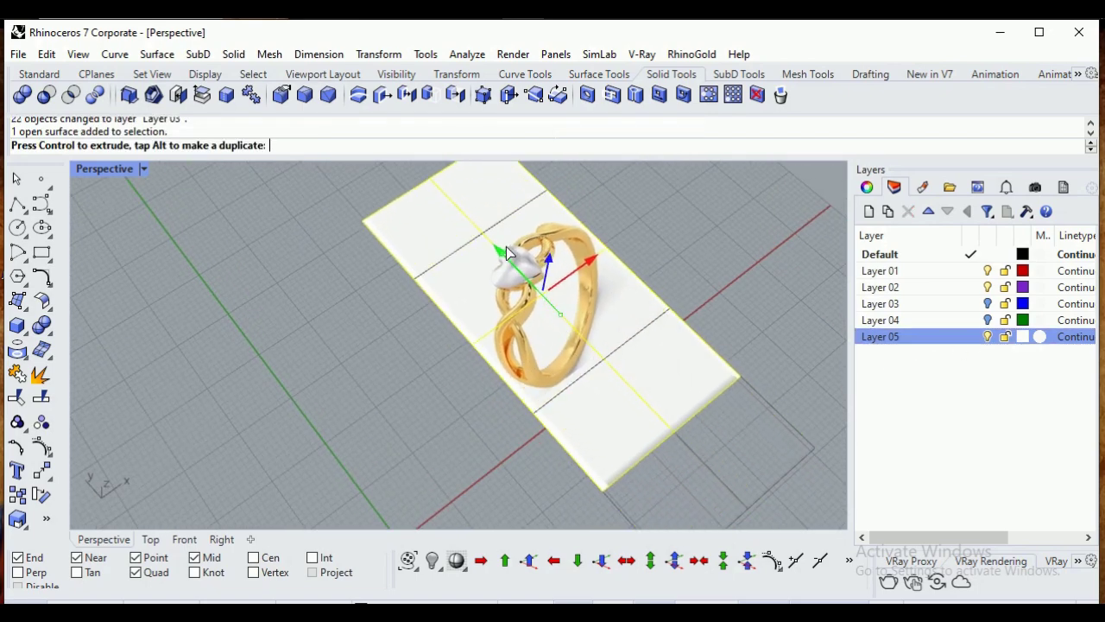
{"action": "left_click", "coordinate": [1005, 336]}
Draw a circle of diameter 16.67 mm centred on the origin in the Front view
{"action": "scroll", "coordinate": [642, 349], "scroll_direction": "down", "scroll_amount": 5}
{"action": "right_click_drag", "start_coordinate": [642, 349], "coordinate": [443, 285]}
{"action": "scroll", "coordinate": [469, 408], "scroll_direction": "up", "scroll_amount": 6}
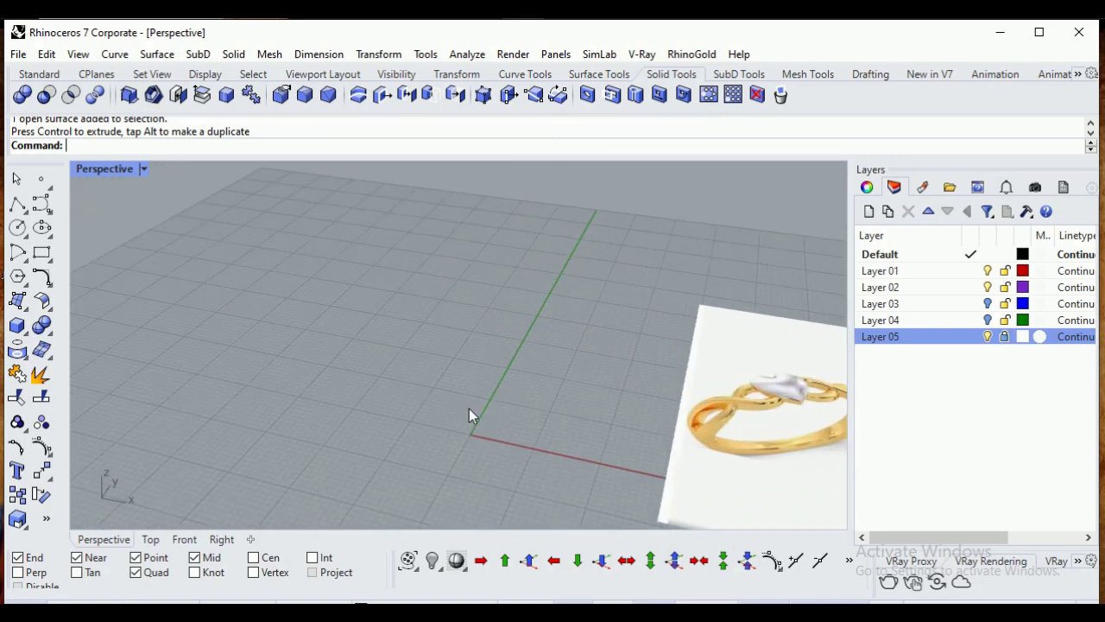
{"action": "left_click", "coordinate": [18, 227]}
{"action": "scroll", "coordinate": [377, 276], "scroll_direction": "down", "scroll_amount": 6}
{"action": "type", "text": "0"}
{"action": "key", "text": "Return"}
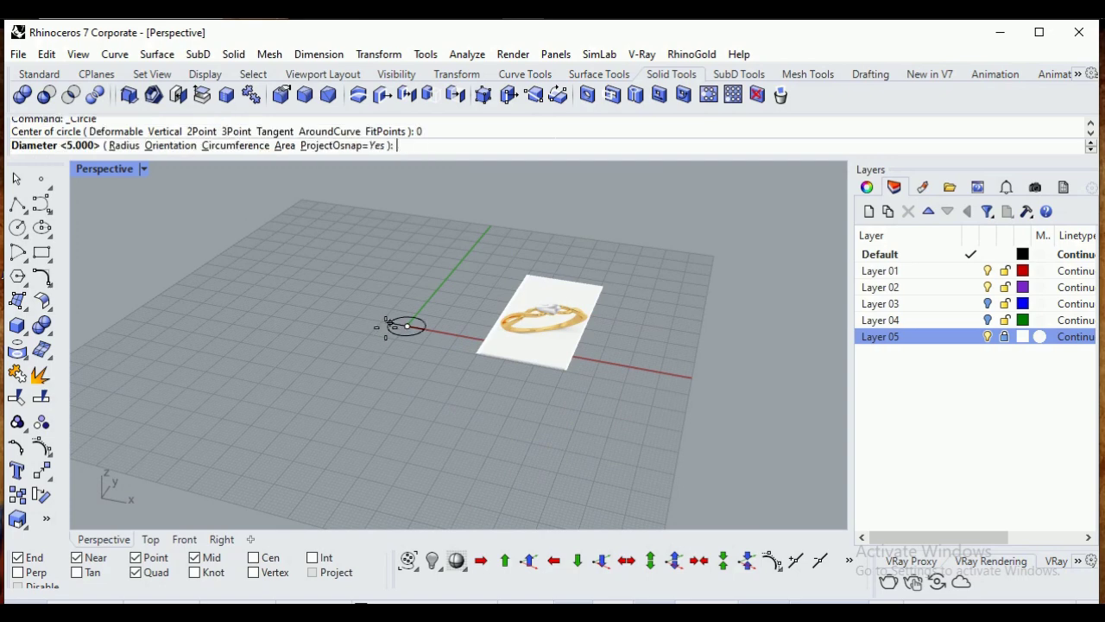
{"action": "left_click", "coordinate": [184, 539]}
{"action": "scroll", "coordinate": [572, 318], "scroll_direction": "down", "scroll_amount": 10}
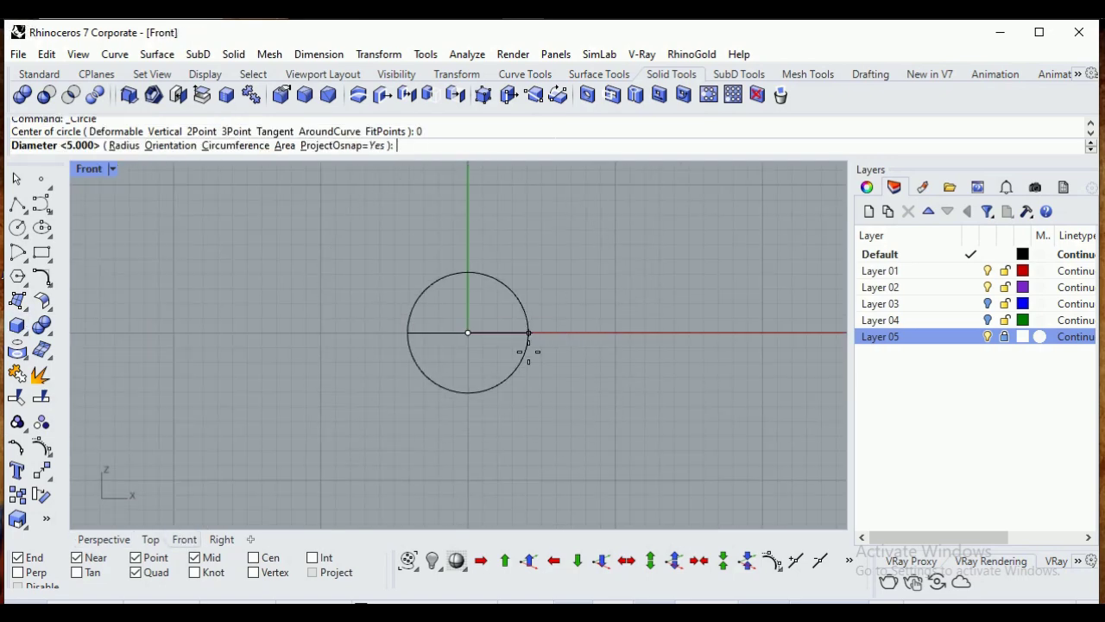
{"action": "type", "text": "d"}
{"action": "key", "text": "Return"}
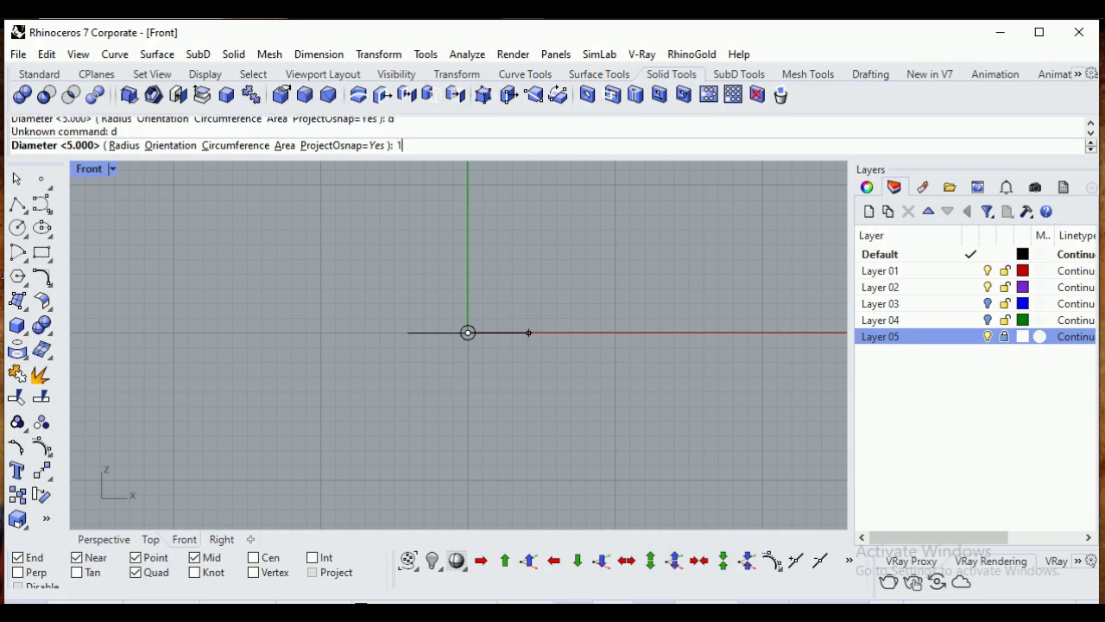
{"action": "type", "text": "16.67"}
{"action": "key", "text": "Return"}
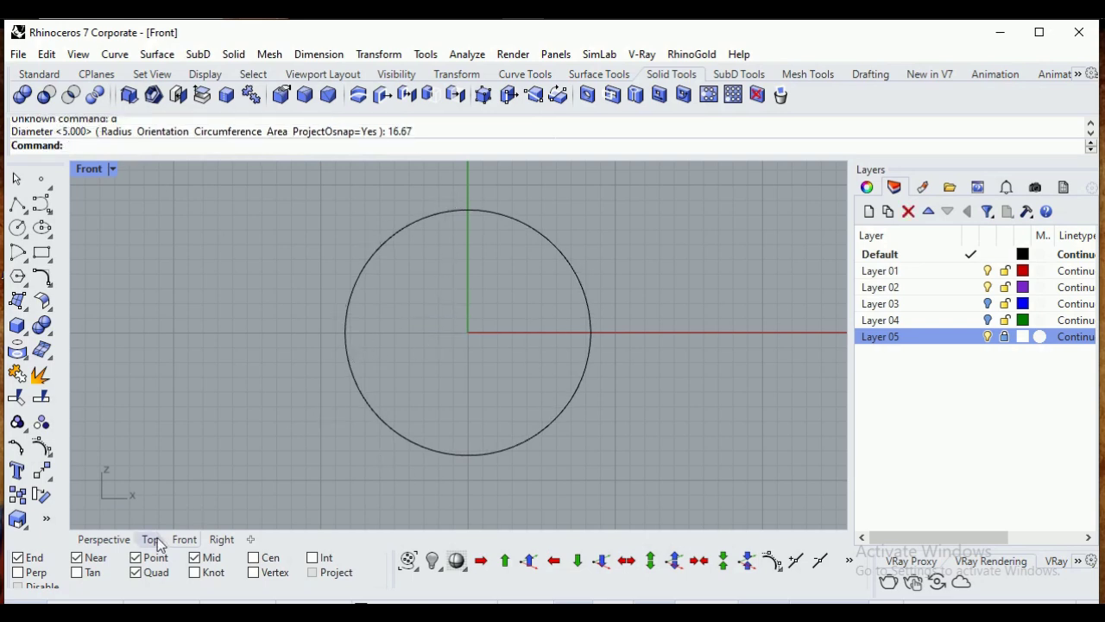
Measure the length of the circle's curve in the Perspective view
{"action": "left_click", "coordinate": [104, 539]}
{"action": "scroll", "coordinate": [494, 335], "scroll_direction": "down", "scroll_amount": 3}
{"action": "scroll", "coordinate": [495, 334], "scroll_direction": "up", "scroll_amount": 5}
{"action": "type", "text": "Length"}
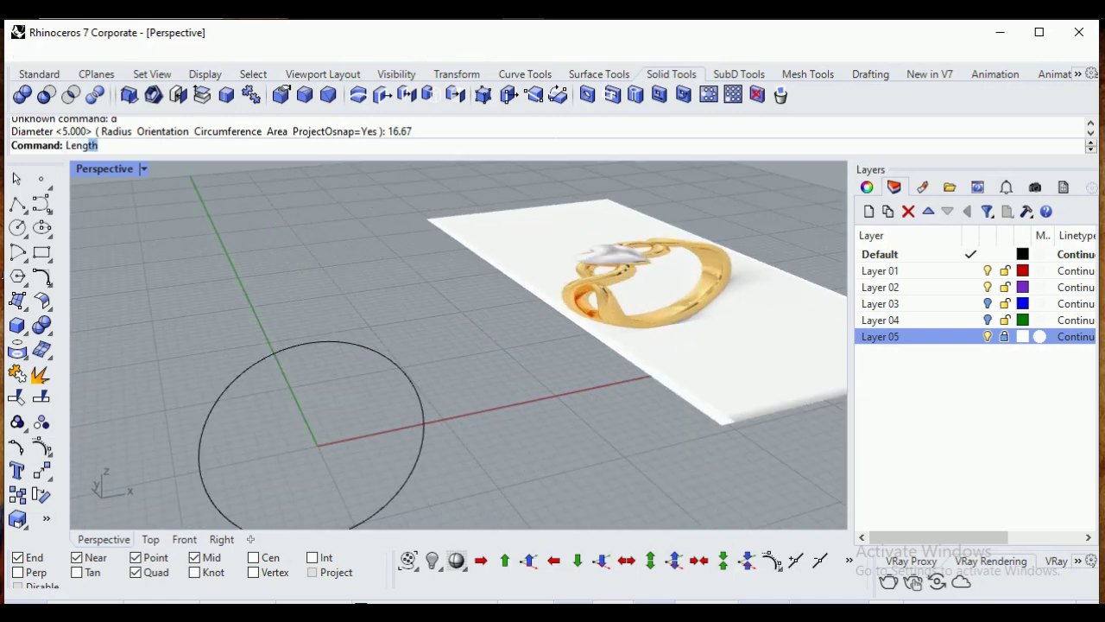
{"action": "key", "text": "Return"}
{"action": "left_click", "coordinate": [398, 376]}
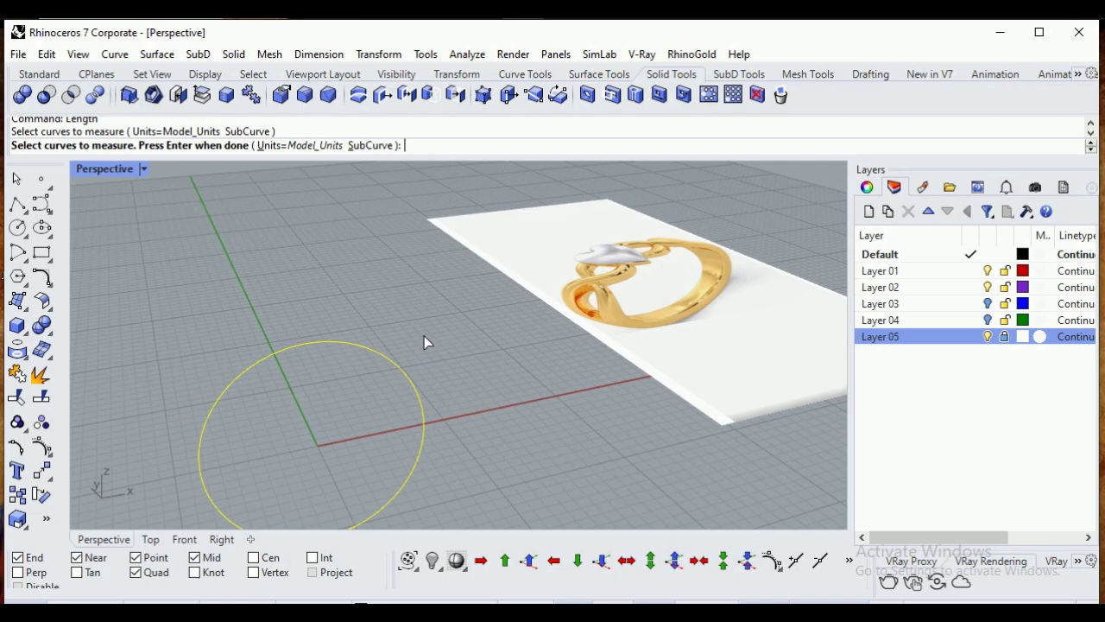
{"action": "key", "text": "Return"}
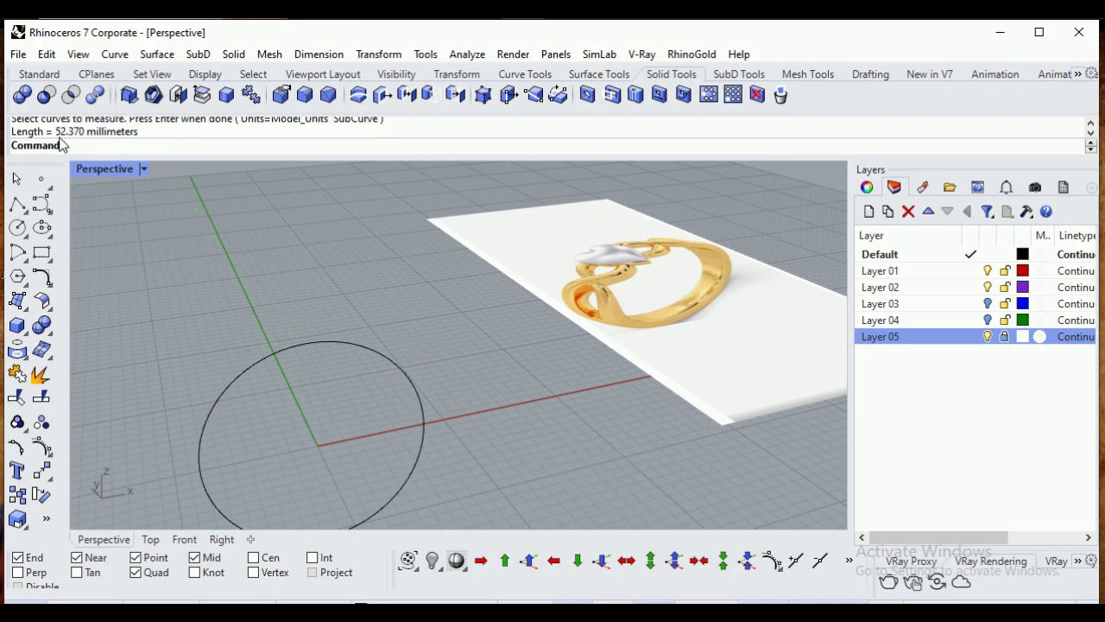
Draw a line along the X axis from its midpoint at the origin, extending 52.37/2 mm to each side
{"action": "scroll", "coordinate": [408, 277], "scroll_direction": "down", "scroll_amount": 10}
{"action": "right_click_drag", "start_coordinate": [408, 277], "coordinate": [285, 337]}
{"action": "scroll", "coordinate": [307, 244], "scroll_direction": "up", "scroll_amount": 8}
{"action": "right_click_drag", "start_coordinate": [307, 244], "coordinate": [367, 281]}
{"action": "right_click_drag", "start_coordinate": [357, 396], "coordinate": [419, 333], "text": "shift"}
{"action": "scroll", "coordinate": [420, 333], "scroll_direction": "up", "scroll_amount": 3}
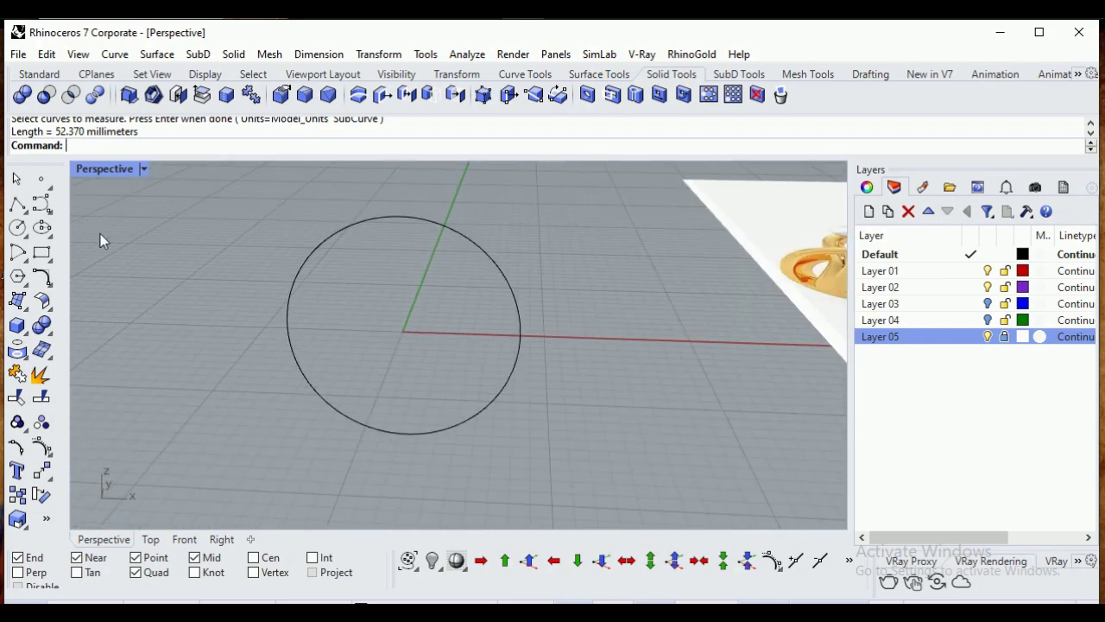
{"action": "left_click", "coordinate": [19, 206]}
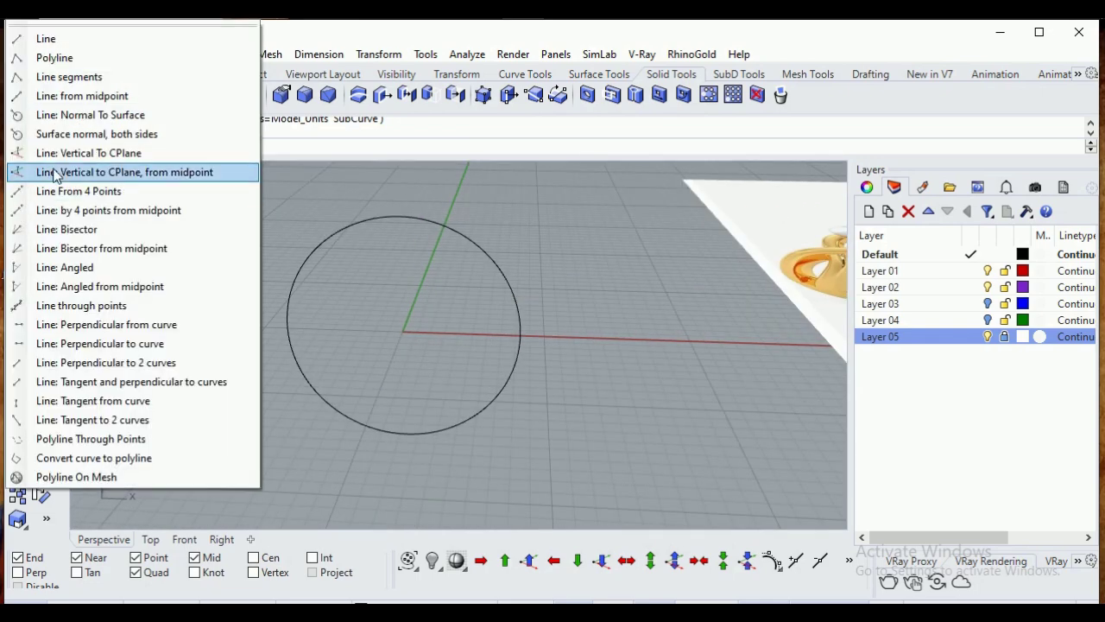
{"action": "left_click", "coordinate": [105, 96]}
{"action": "left_click", "coordinate": [402, 332]}
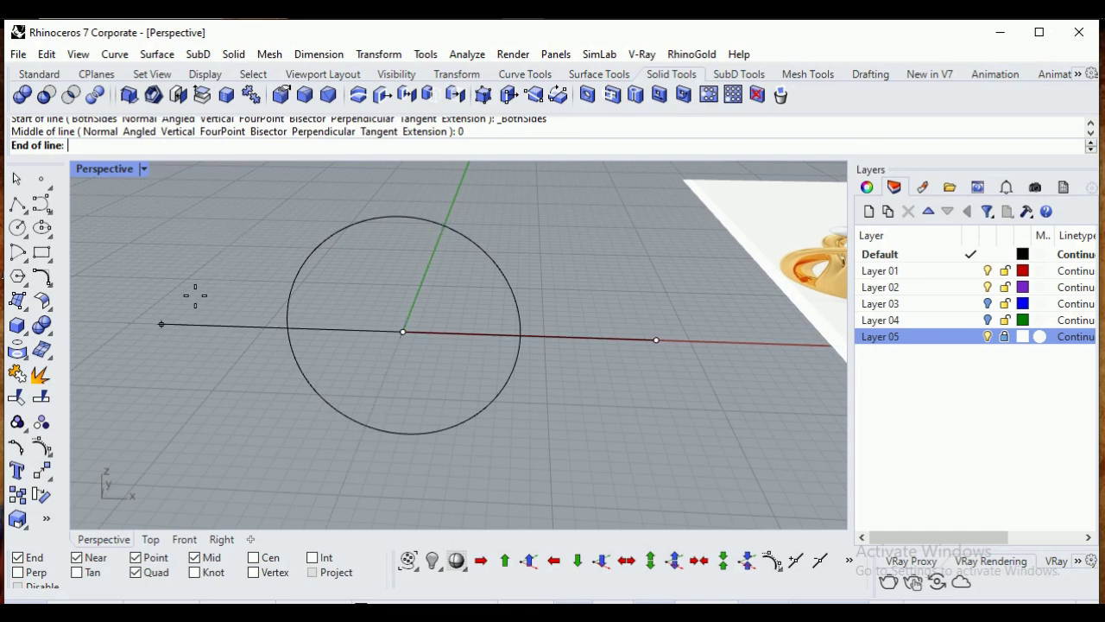
{"action": "type", "text": "52.37/2"}
{"action": "key", "text": "Return"}
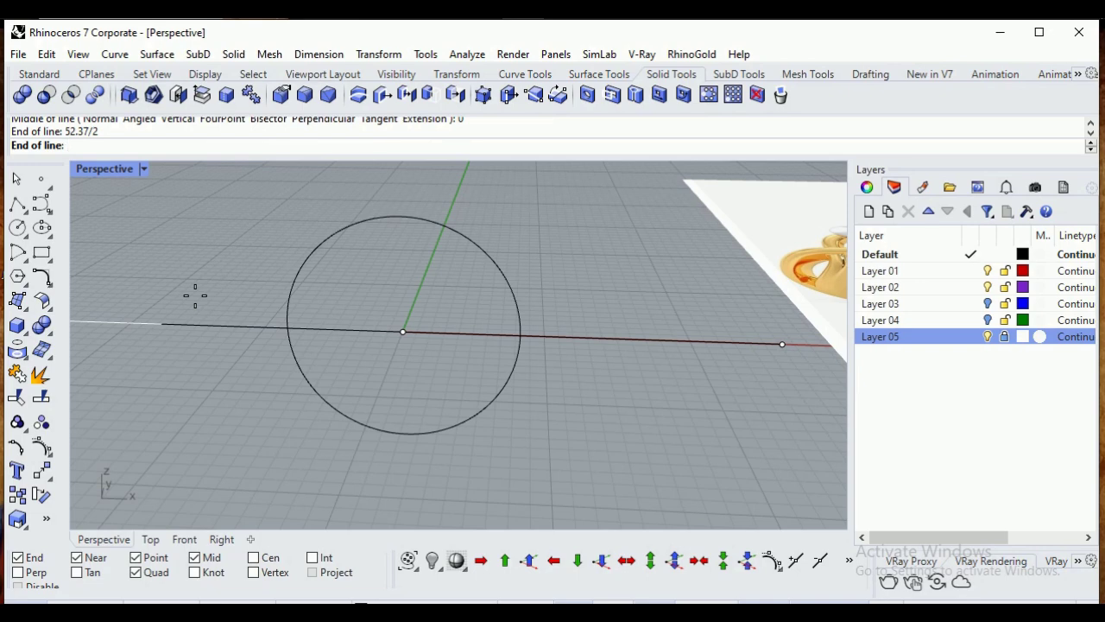
{"action": "scroll", "coordinate": [329, 344], "scroll_direction": "down", "scroll_amount": 5}
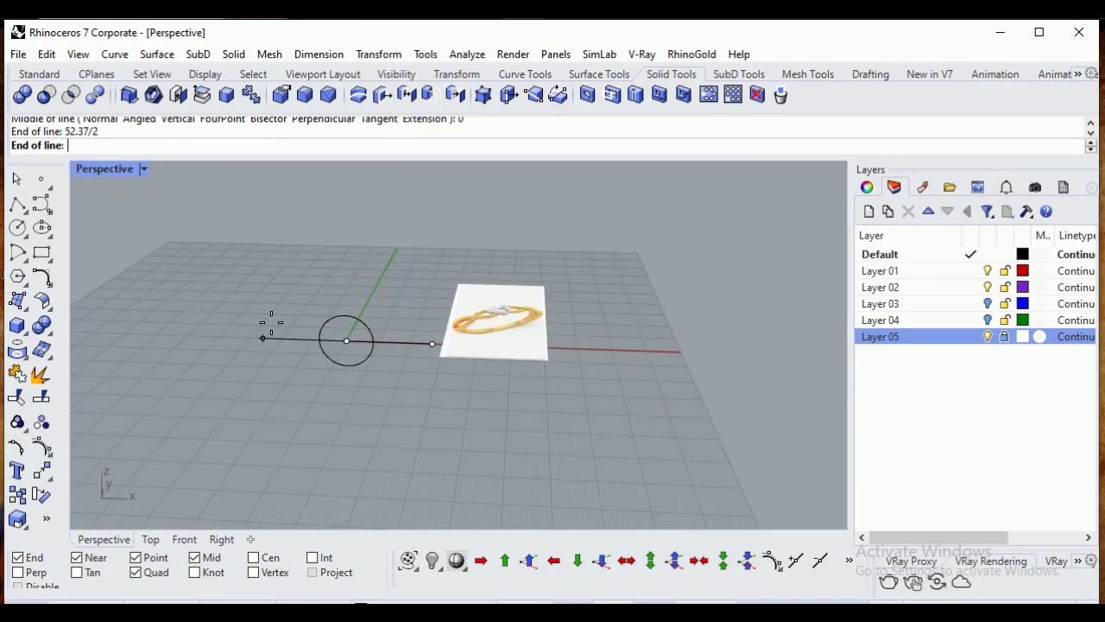
{"action": "key", "text": "Return"}
Examine the twisted band and heart in the reference picture alongside the drawn circle and line
{"action": "scroll", "coordinate": [323, 334], "scroll_direction": "up", "scroll_amount": 6}
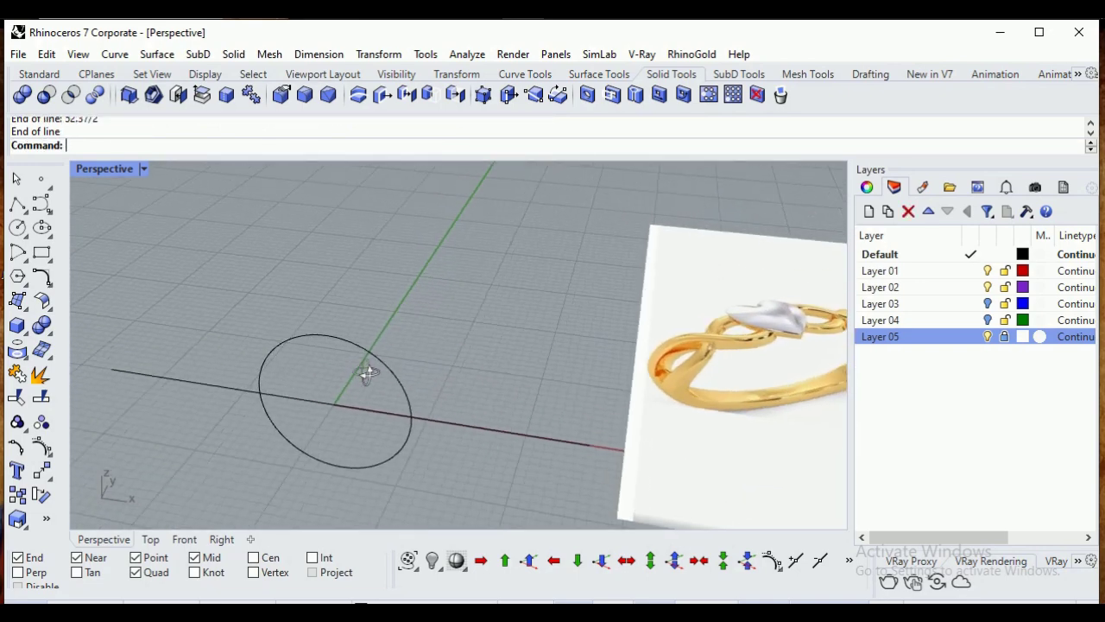
{"action": "scroll", "coordinate": [376, 354], "scroll_direction": "down", "scroll_amount": 8}
{"action": "right_click_drag", "start_coordinate": [395, 427], "coordinate": [452, 468]}
{"action": "scroll", "coordinate": [647, 429], "scroll_direction": "up", "scroll_amount": 7}
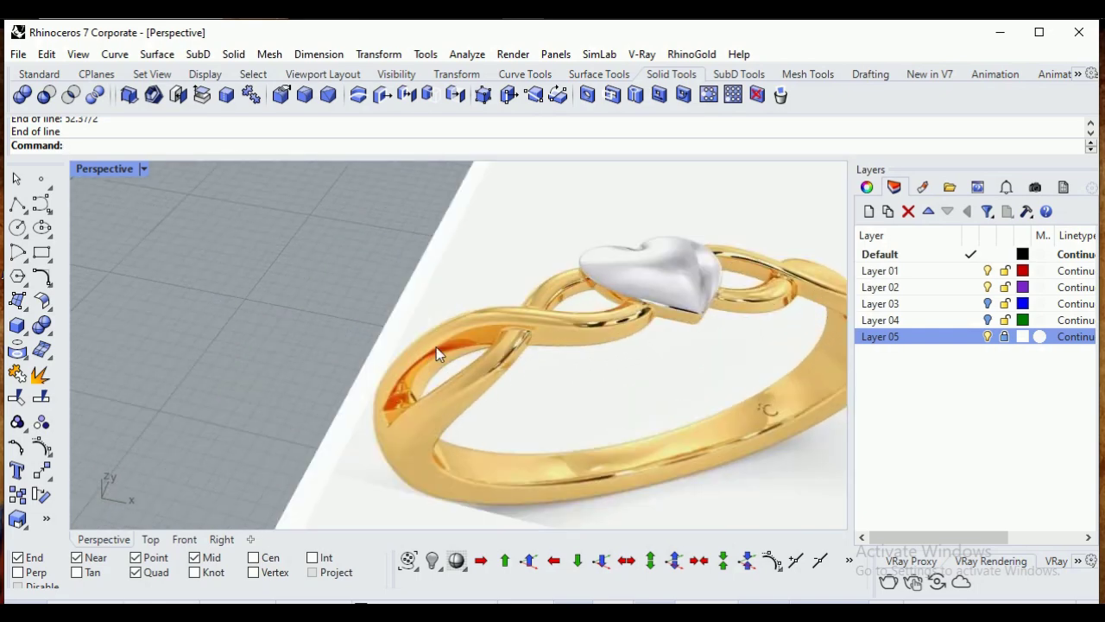
{"action": "scroll", "coordinate": [608, 315], "scroll_direction": "down", "scroll_amount": 6}
{"action": "scroll", "coordinate": [757, 343], "scroll_direction": "up", "scroll_amount": 5}
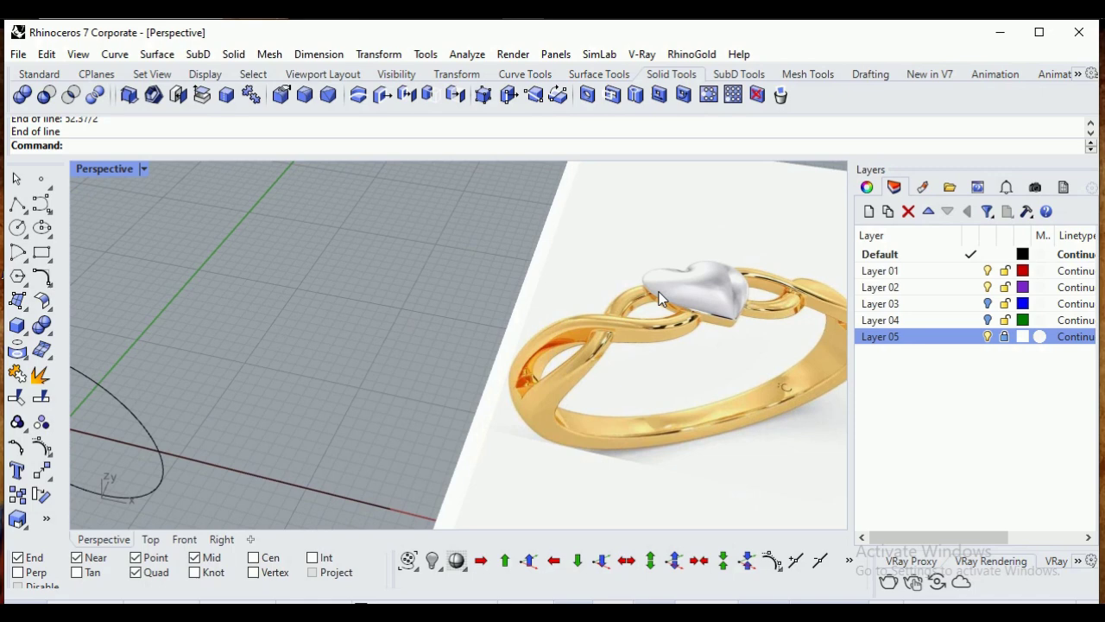
{"action": "scroll", "coordinate": [715, 337], "scroll_direction": "down", "scroll_amount": 5}
{"action": "scroll", "coordinate": [542, 421], "scroll_direction": "up", "scroll_amount": 4}
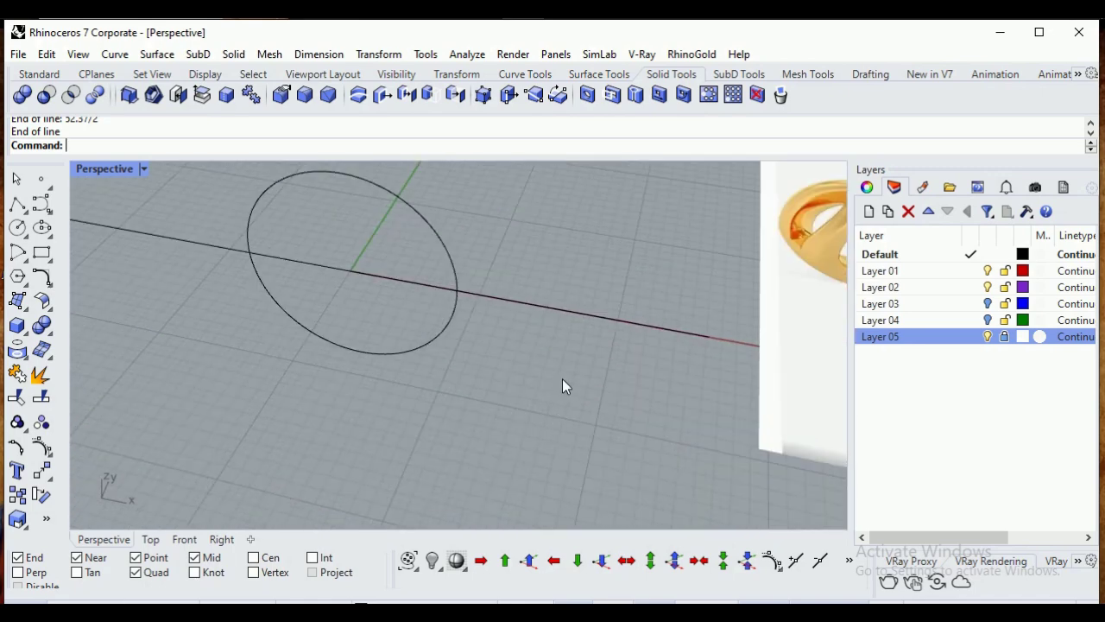
{"action": "right_click_drag", "start_coordinate": [562, 361], "coordinate": [509, 354]}
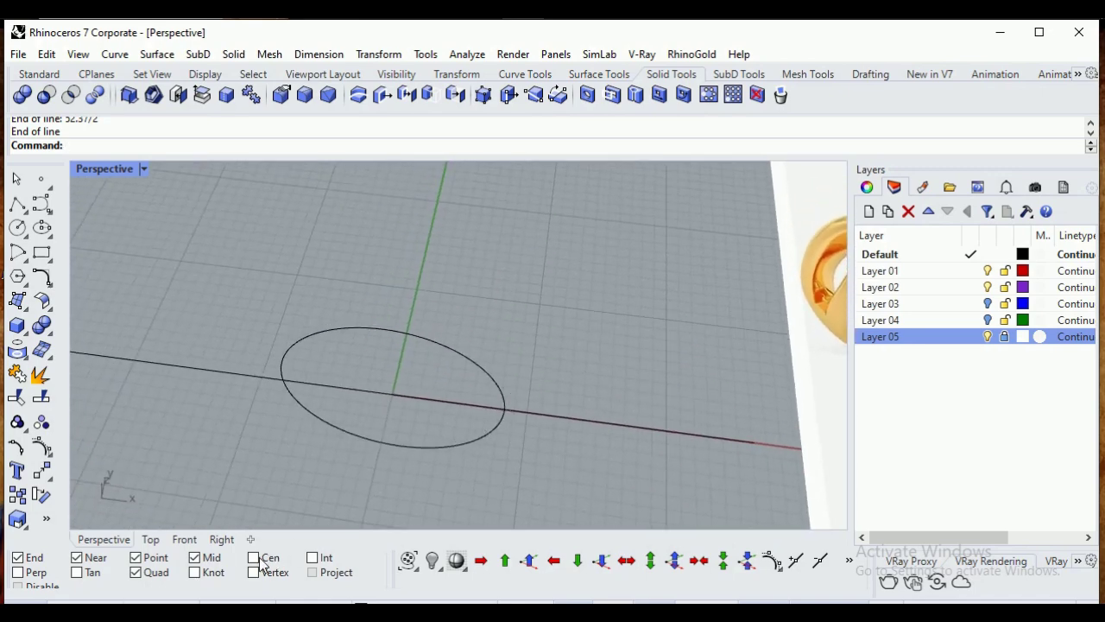
Hide the finger-size circle so only the straight line remains beside the reference picture
{"action": "left_click", "coordinate": [344, 332]}
{"action": "key", "text": "ctrl+h"}
{"action": "right_click_drag", "start_coordinate": [396, 401], "coordinate": [362, 392]}
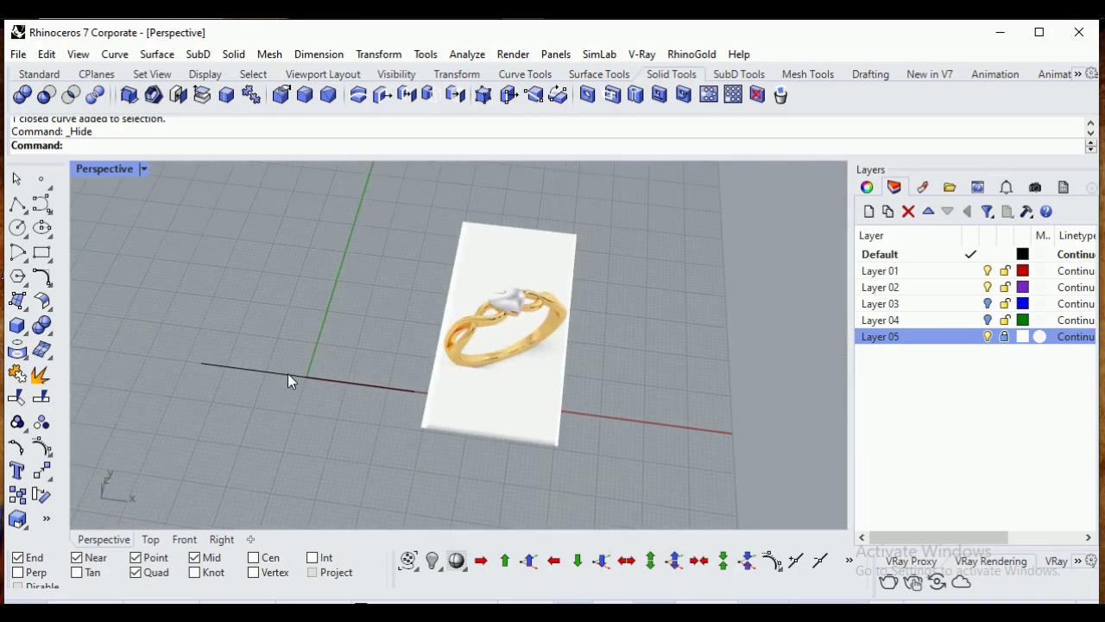
{"action": "scroll", "coordinate": [570, 337], "scroll_direction": "up", "scroll_amount": 4}
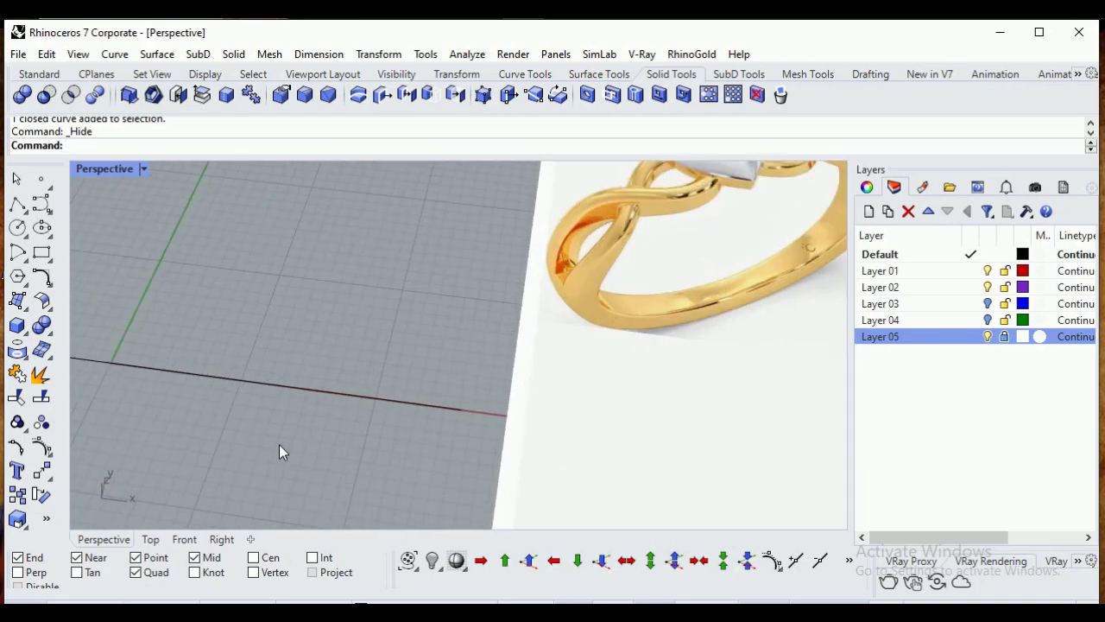
Draw a circle of diameter 5 mm centred on the origin in the Top view
{"action": "left_click", "coordinate": [150, 538]}
{"action": "scroll", "coordinate": [578, 363], "scroll_direction": "up", "scroll_amount": 3}
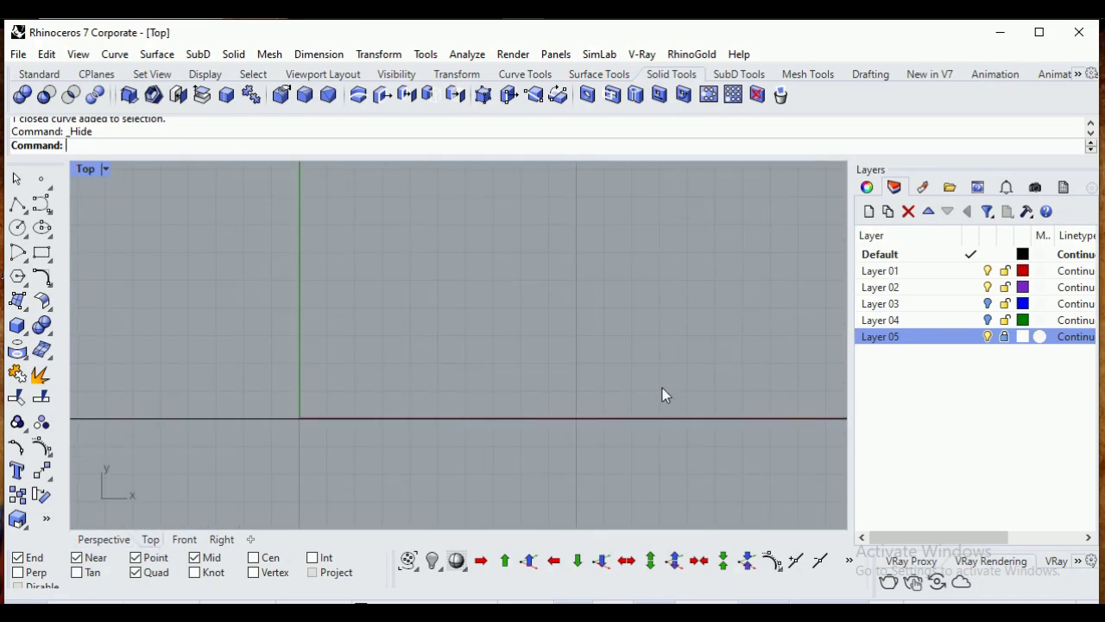
{"action": "scroll", "coordinate": [618, 393], "scroll_direction": "down", "scroll_amount": 3}
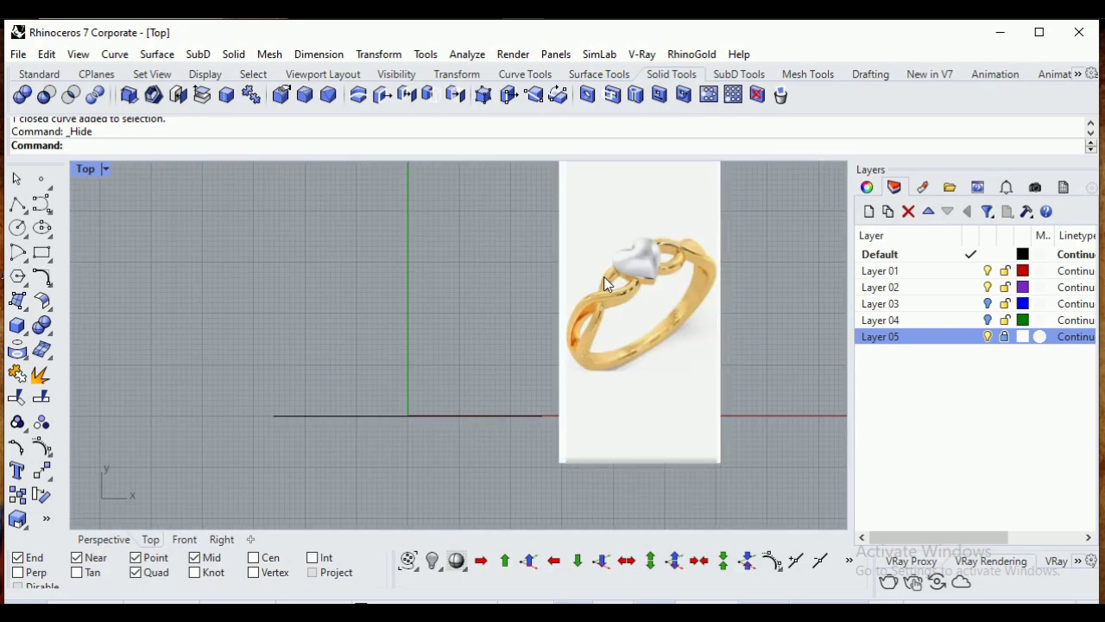
{"action": "scroll", "coordinate": [454, 413], "scroll_direction": "up", "scroll_amount": 5}
{"action": "scroll", "coordinate": [383, 398], "scroll_direction": "up", "scroll_amount": 1}
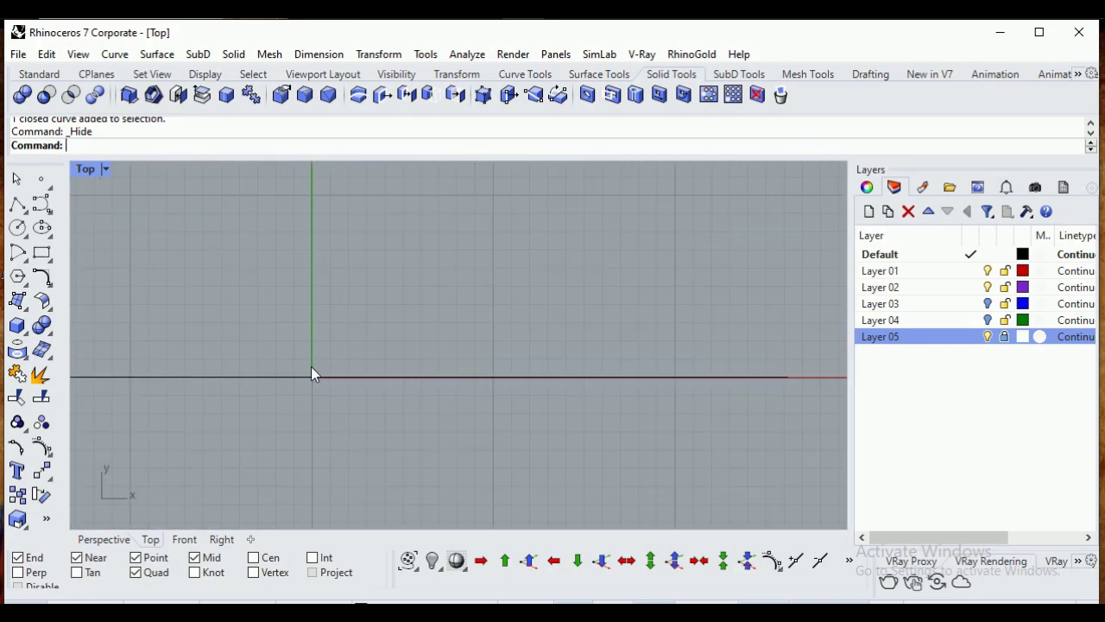
{"action": "left_click", "coordinate": [25, 234]}
{"action": "left_click", "coordinate": [99, 259]}
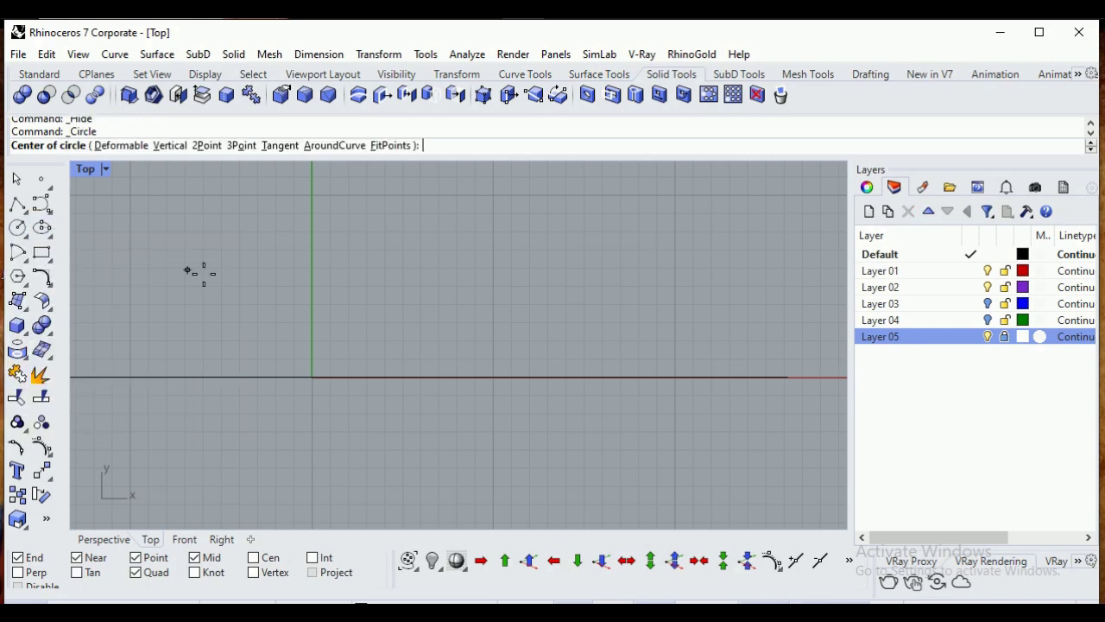
{"action": "type", "text": "0"}
{"action": "key", "text": "Return"}
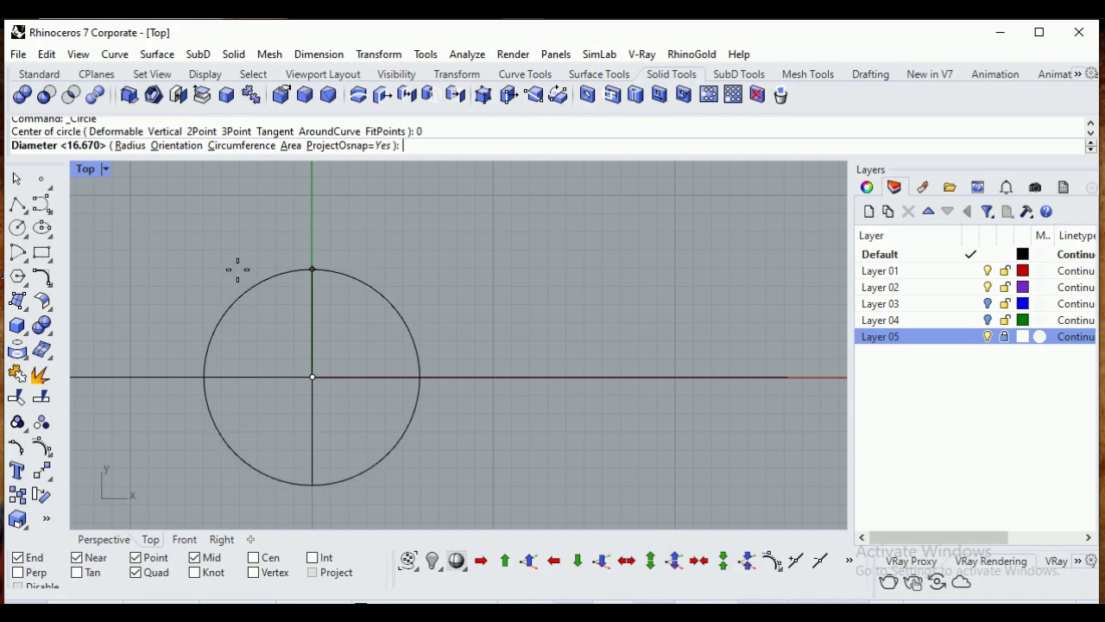
{"action": "type", "text": "d"}
{"action": "key", "text": "Return"}
{"action": "type", "text": "5"}
{"action": "key", "text": "Return"}
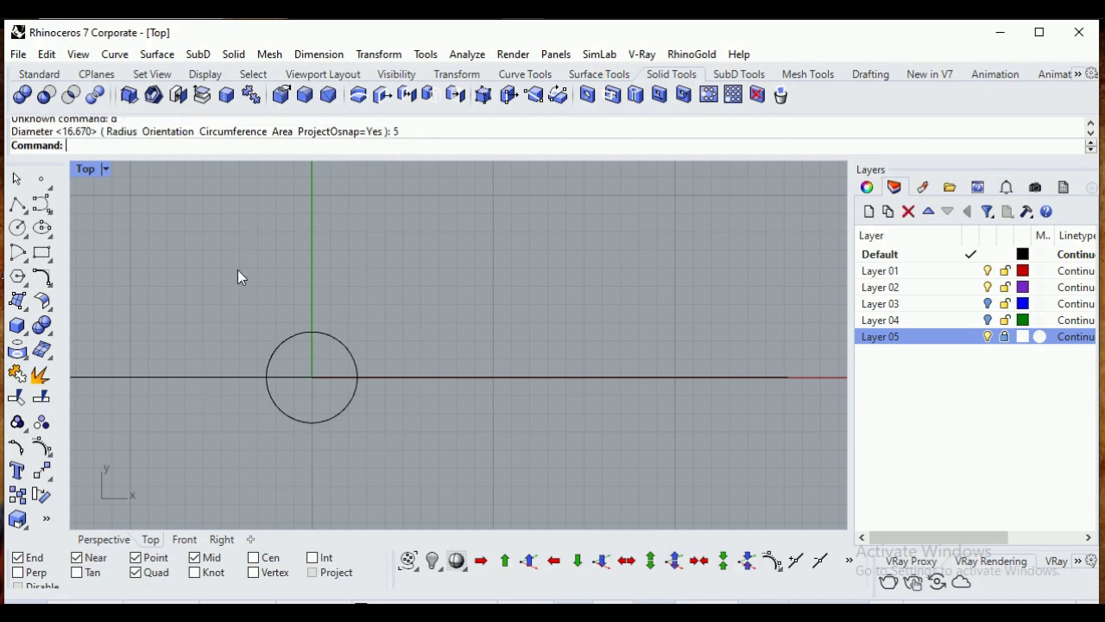
Show the control points of the 5 mm circle
{"action": "scroll", "coordinate": [284, 414], "scroll_direction": "up", "scroll_amount": 2}
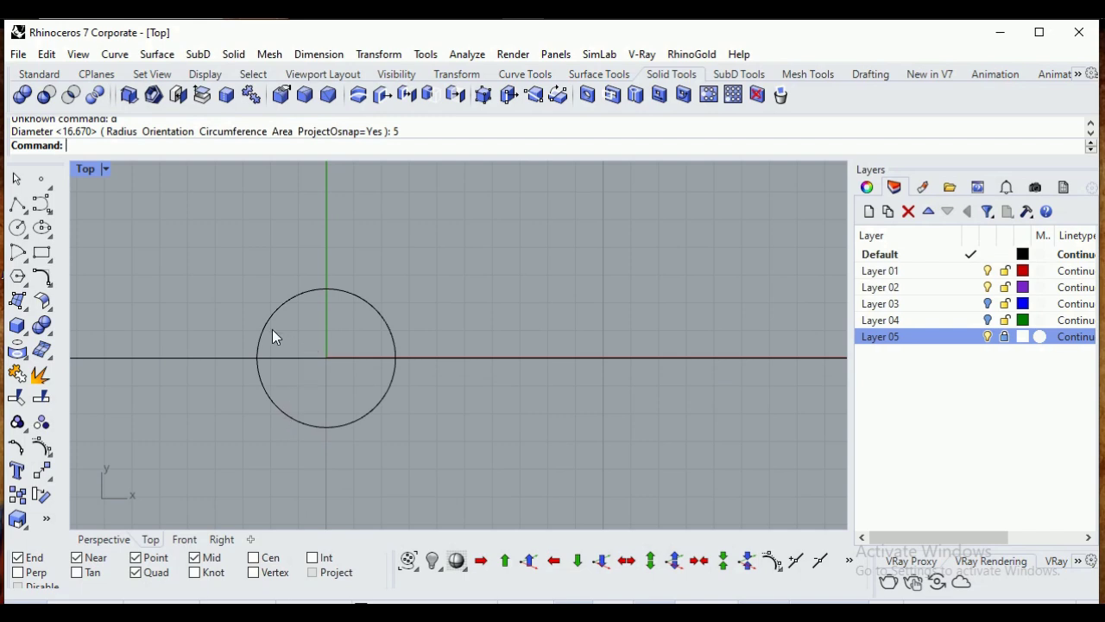
{"action": "left_click", "coordinate": [289, 296]}
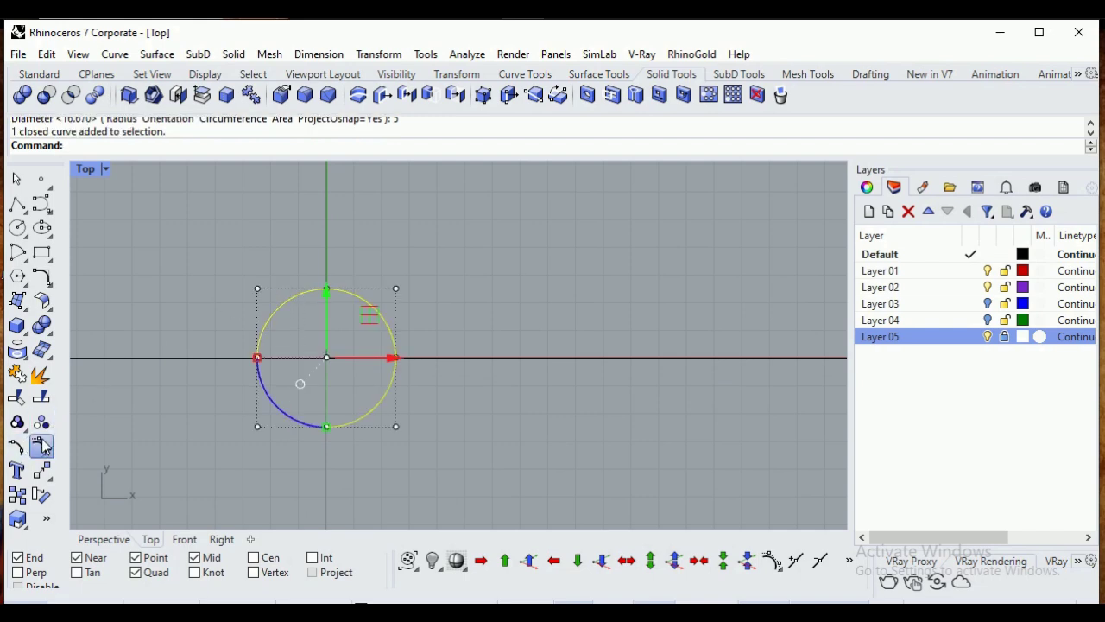
{"action": "left_click", "coordinate": [41, 444]}
{"action": "left_click", "coordinate": [284, 307]}
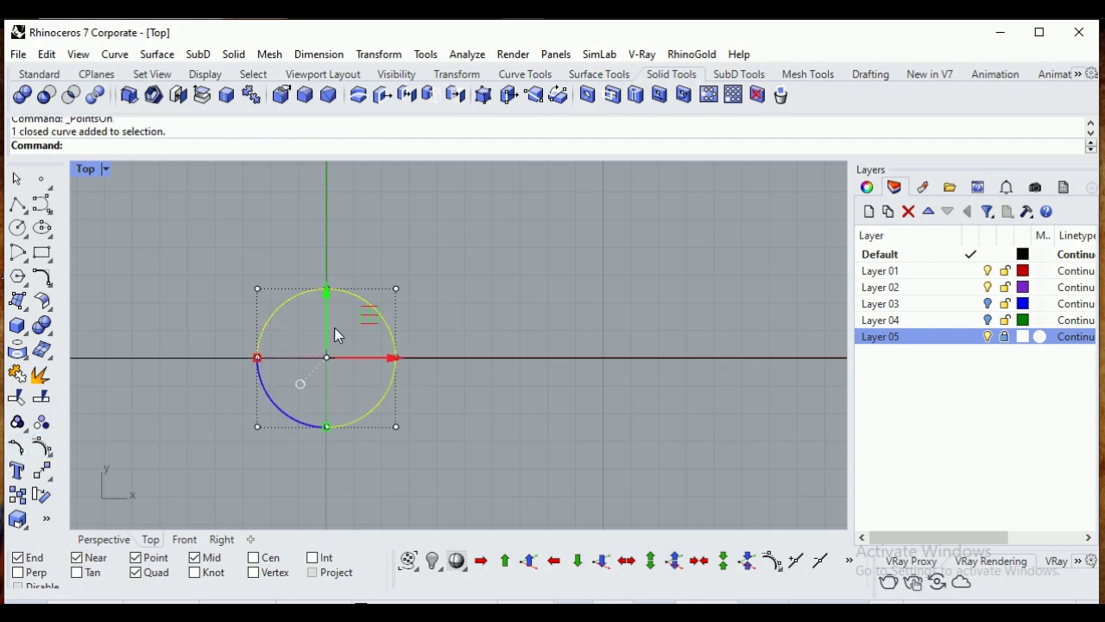
Try rebuilding the circle with a point count of 4 and degree 2, and undo the rebuild
{"action": "type", "text": "Rebuild"}
{"action": "key", "text": "Return"}
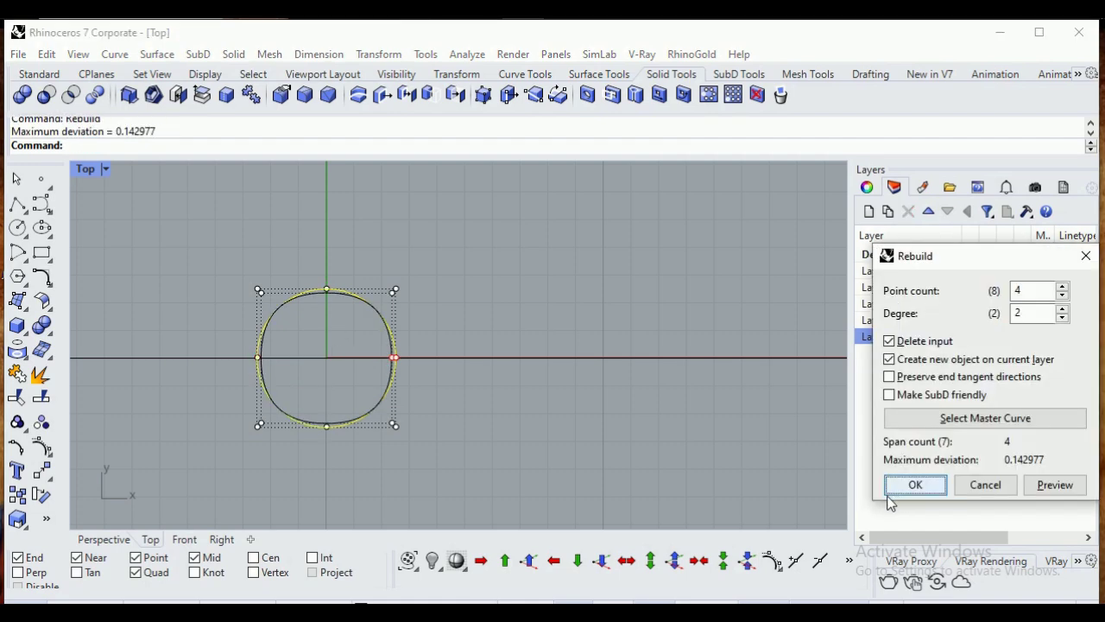
{"action": "left_click", "coordinate": [890, 490]}
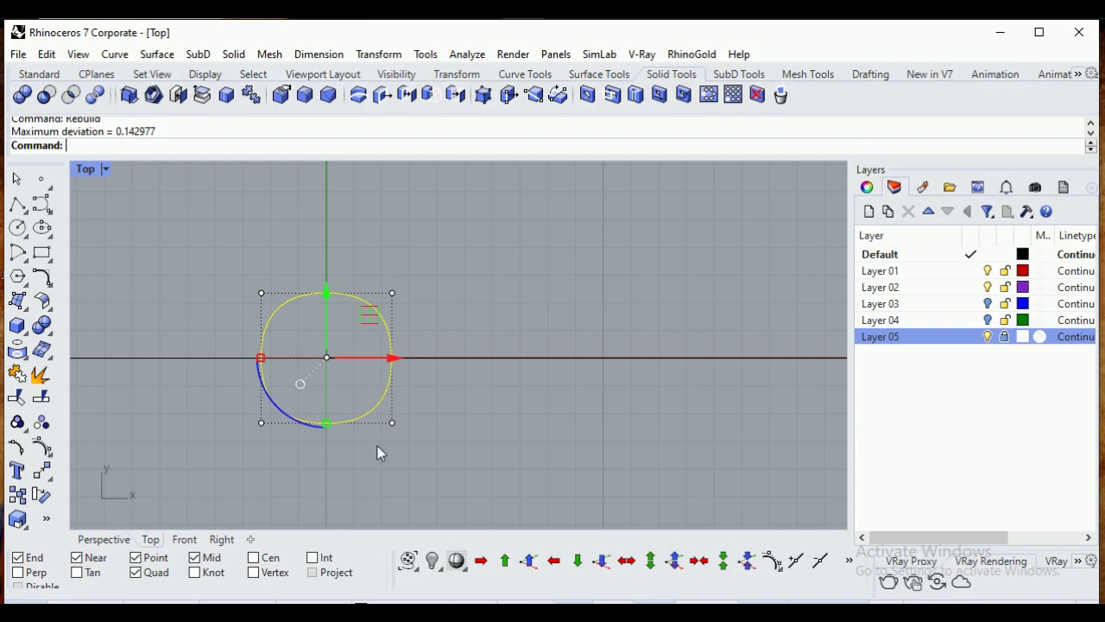
{"action": "key", "text": "ctrl+z"}
Spread the circle's two upper corner control points outward and lower its top centre point
{"action": "scroll", "coordinate": [264, 335], "scroll_direction": "up", "scroll_amount": 1}
{"action": "left_click_drag", "start_coordinate": [201, 261], "coordinate": [439, 287]}
{"action": "left_click_drag", "start_coordinate": [259, 284], "coordinate": [214, 283]}
{"action": "left_click_drag", "start_coordinate": [310, 252], "coordinate": [358, 292]}
{"action": "left_click_drag", "start_coordinate": [341, 212], "coordinate": [341, 228]}
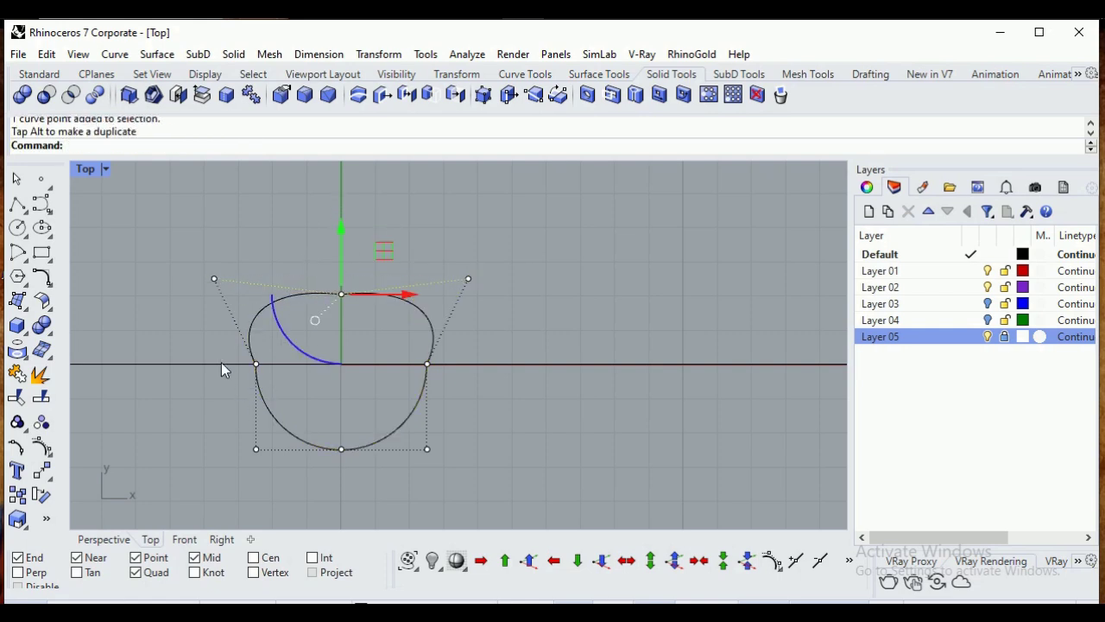
Lower the two side control points and bring them inward, and pull the two bottom corner points closer together
{"action": "left_click_drag", "start_coordinate": [221, 355], "coordinate": [424, 378]}
{"action": "left_click_drag", "start_coordinate": [341, 297], "coordinate": [342, 325]}
{"action": "left_click_drag", "start_coordinate": [256, 391], "coordinate": [276, 396]}
{"action": "left_click_drag", "start_coordinate": [214, 438], "coordinate": [483, 464]}
{"action": "left_click_drag", "start_coordinate": [256, 451], "coordinate": [302, 457]}
{"action": "key", "text": "Escape"}
Move the top centre control point further down to deepen the heart's notch
{"action": "scroll", "coordinate": [341, 286], "scroll_direction": "up", "scroll_amount": 5}
{"action": "left_click", "coordinate": [349, 285]}
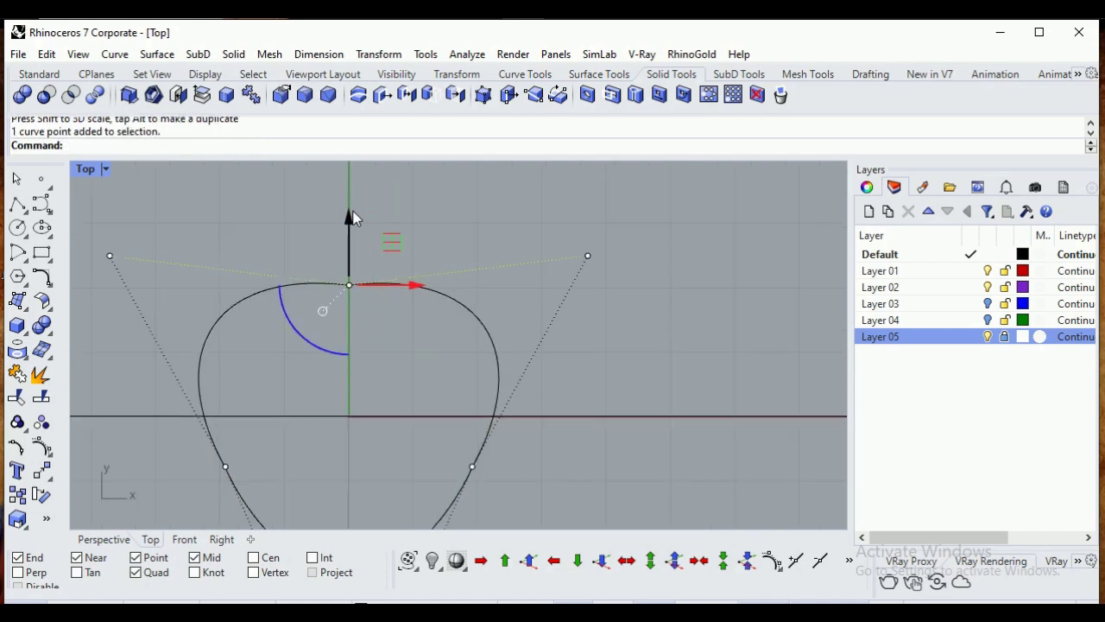
{"action": "left_click_drag", "start_coordinate": [353, 211], "coordinate": [355, 233]}
{"action": "scroll", "coordinate": [523, 315], "scroll_direction": "down", "scroll_amount": 6}
{"action": "scroll", "coordinate": [378, 309], "scroll_direction": "up", "scroll_amount": 4}
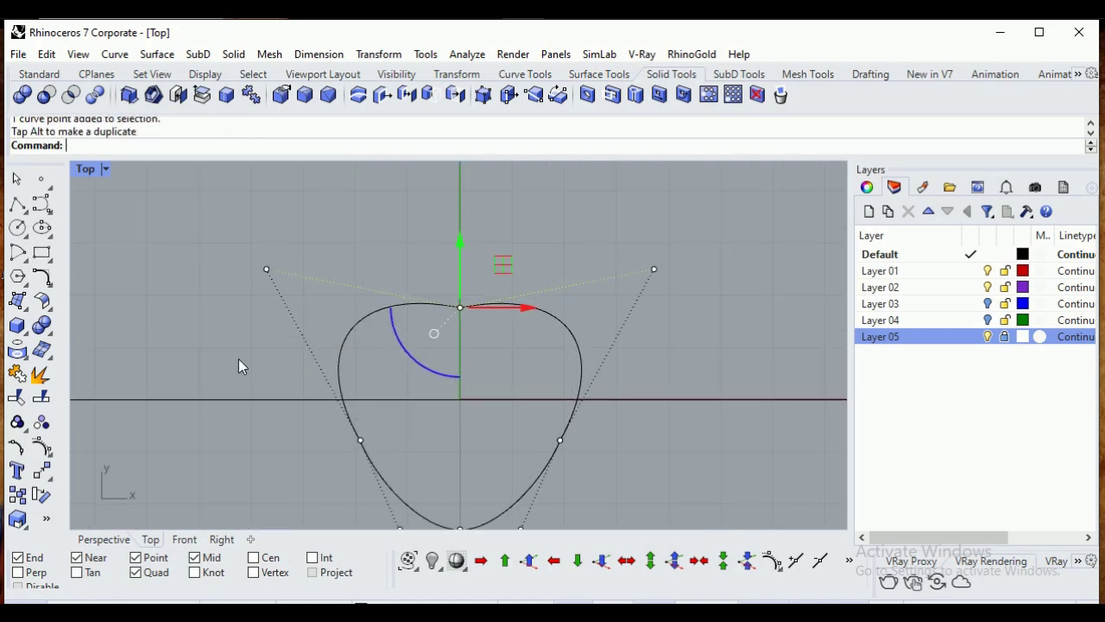
{"action": "key", "text": "Escape"}
{"action": "key", "text": "Escape"}
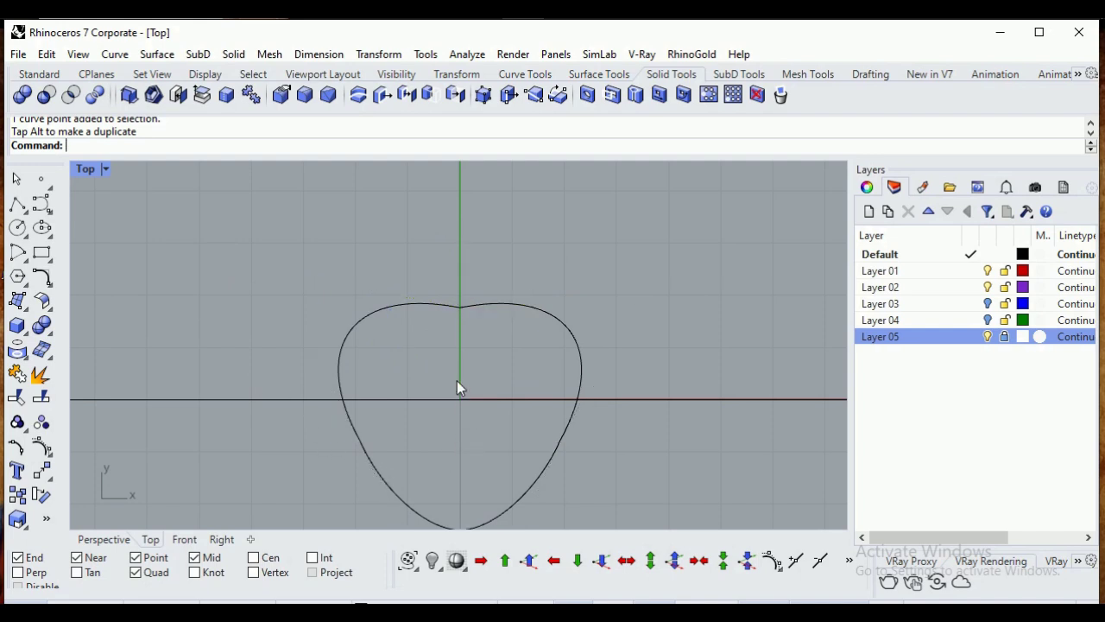
Bring the heart's two side control points slightly closer together and move them down
{"action": "scroll", "coordinate": [419, 346], "scroll_direction": "down", "scroll_amount": 6}
{"action": "scroll", "coordinate": [457, 371], "scroll_direction": "up", "scroll_amount": 6}
{"action": "left_click", "coordinate": [317, 429]}
{"action": "key", "text": "F10"}
{"action": "left_click_drag", "start_coordinate": [228, 386], "coordinate": [599, 413]}
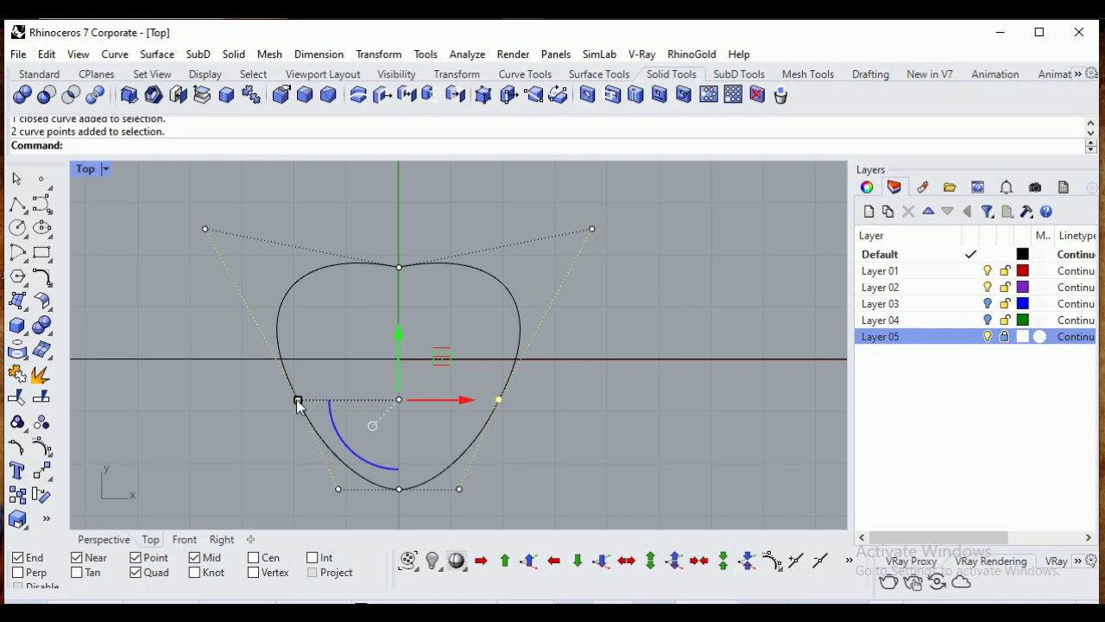
{"action": "left_click_drag", "start_coordinate": [297, 400], "coordinate": [305, 419]}
{"action": "left_click_drag", "start_coordinate": [398, 332], "coordinate": [399, 357]}
{"action": "key", "text": "Escape"}
{"action": "key", "text": "Escape"}
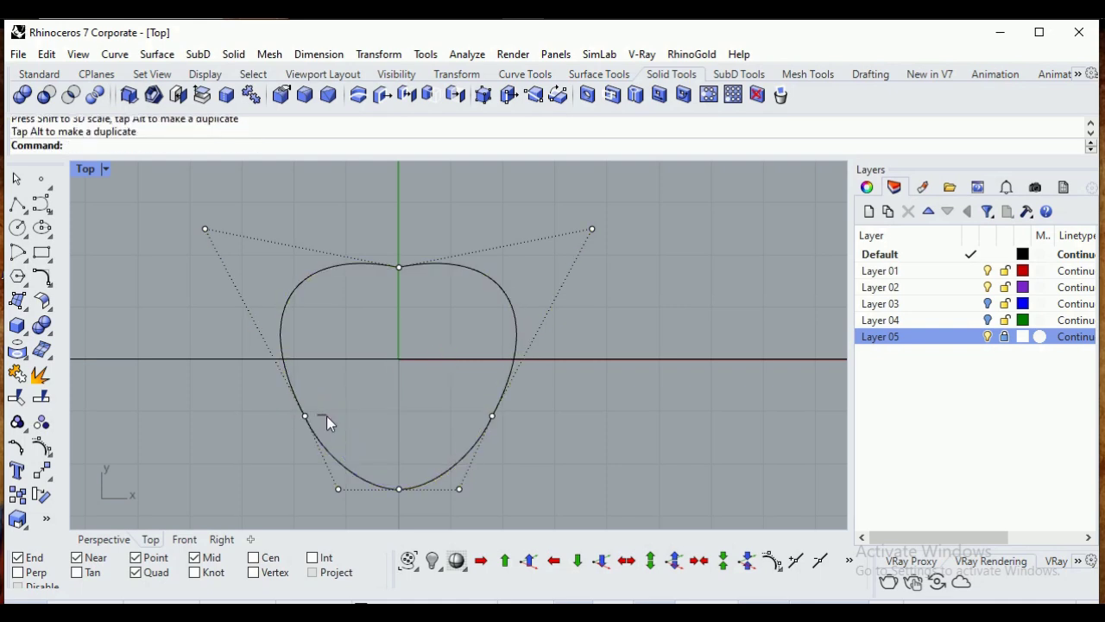
Spread the heart's two side control points slightly apart
{"action": "left_click_drag", "start_coordinate": [266, 406], "coordinate": [561, 408]}
{"action": "left_click", "coordinate": [479, 440]}
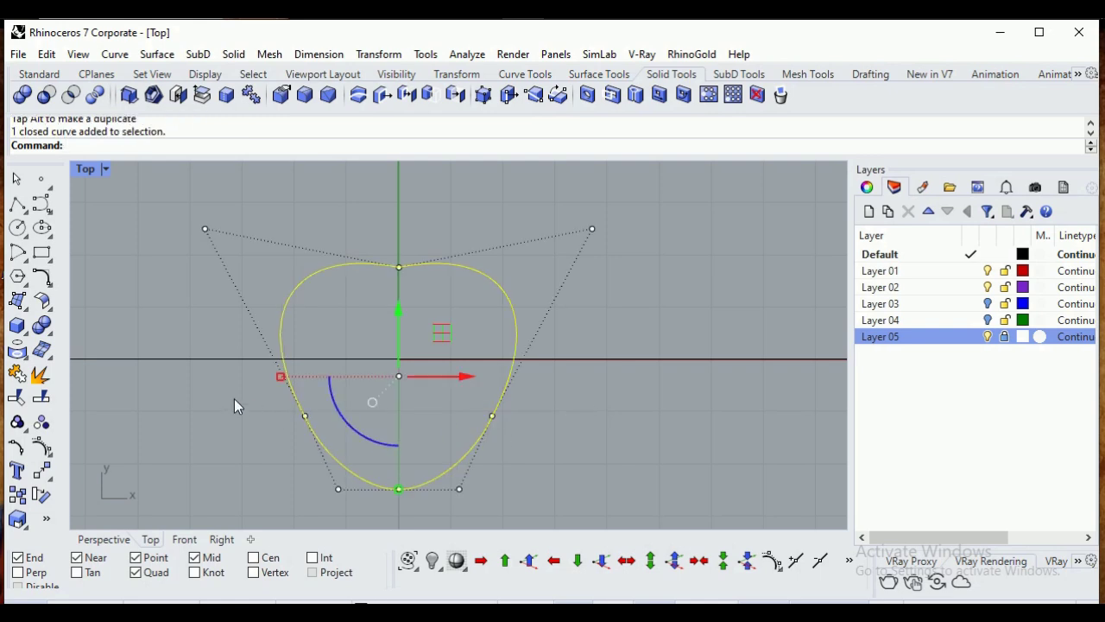
{"action": "left_click_drag", "start_coordinate": [234, 399], "coordinate": [583, 430]}
{"action": "mouse_move", "coordinate": [303, 415]}
{"action": "left_mouse_down"}
{"action": "mouse_move", "coordinate": [317, 416]}
{"action": "mouse_move", "coordinate": [296, 418]}
{"action": "left_mouse_up"}
{"action": "left_click", "coordinate": [573, 422]}
Move the horizontal line through the heart to Layer 02
{"action": "scroll", "coordinate": [419, 343], "scroll_direction": "down", "scroll_amount": 5}
{"action": "scroll", "coordinate": [441, 357], "scroll_direction": "up", "scroll_amount": 4}
{"action": "scroll", "coordinate": [254, 383], "scroll_direction": "down", "scroll_amount": 7}
{"action": "scroll", "coordinate": [449, 393], "scroll_direction": "up", "scroll_amount": 4}
{"action": "scroll", "coordinate": [475, 367], "scroll_direction": "down", "scroll_amount": 2}
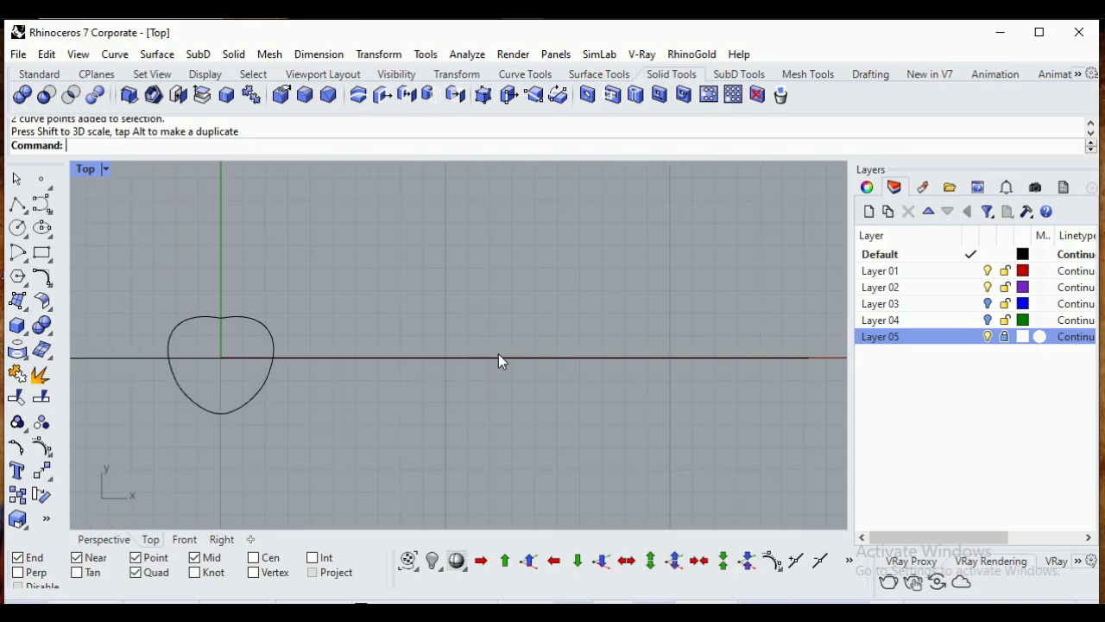
{"action": "left_click", "coordinate": [487, 362]}
{"action": "scroll", "coordinate": [597, 383], "scroll_direction": "down", "scroll_amount": 2}
{"action": "scroll", "coordinate": [697, 381], "scroll_direction": "up", "scroll_amount": 2}
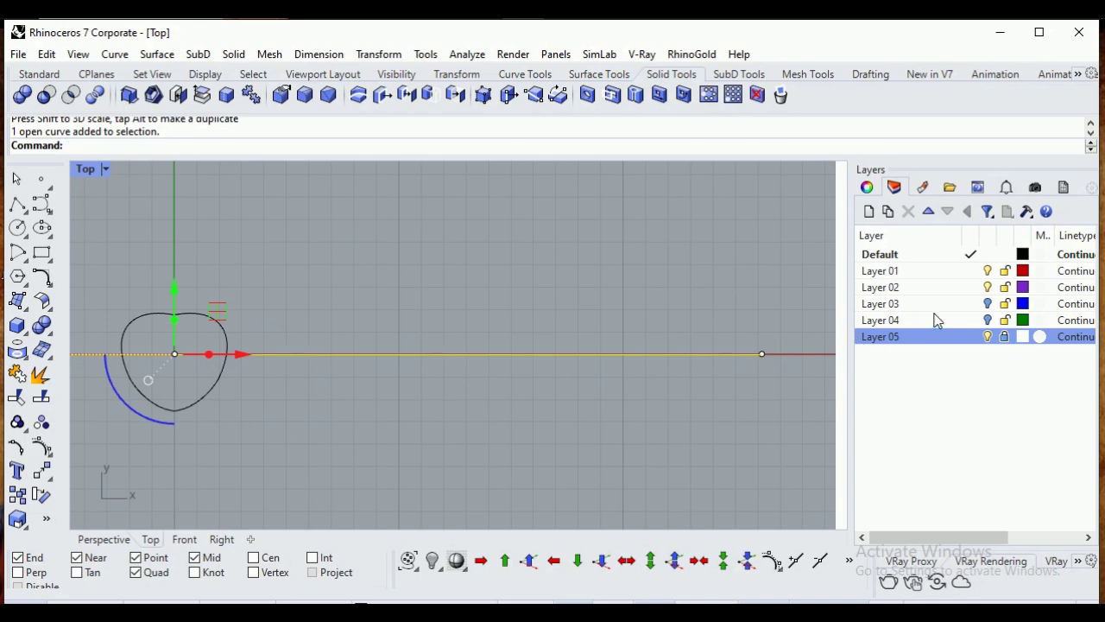
{"action": "right_click", "coordinate": [894, 287]}
{"action": "left_click", "coordinate": [989, 533]}
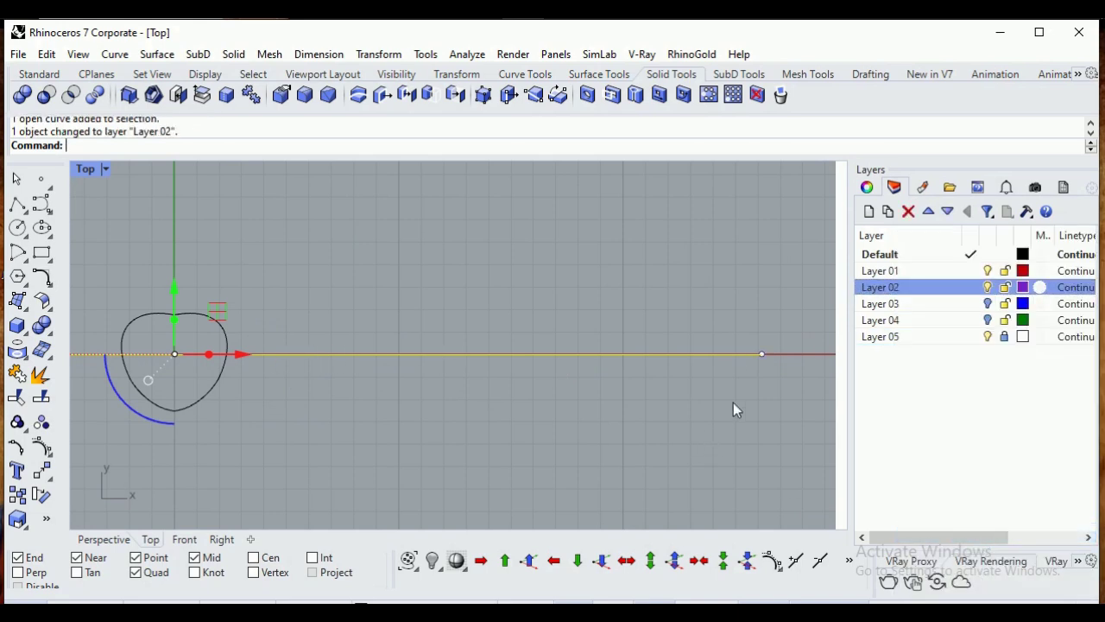
{"action": "left_click", "coordinate": [753, 390]}
{"action": "left_click", "coordinate": [751, 356]}
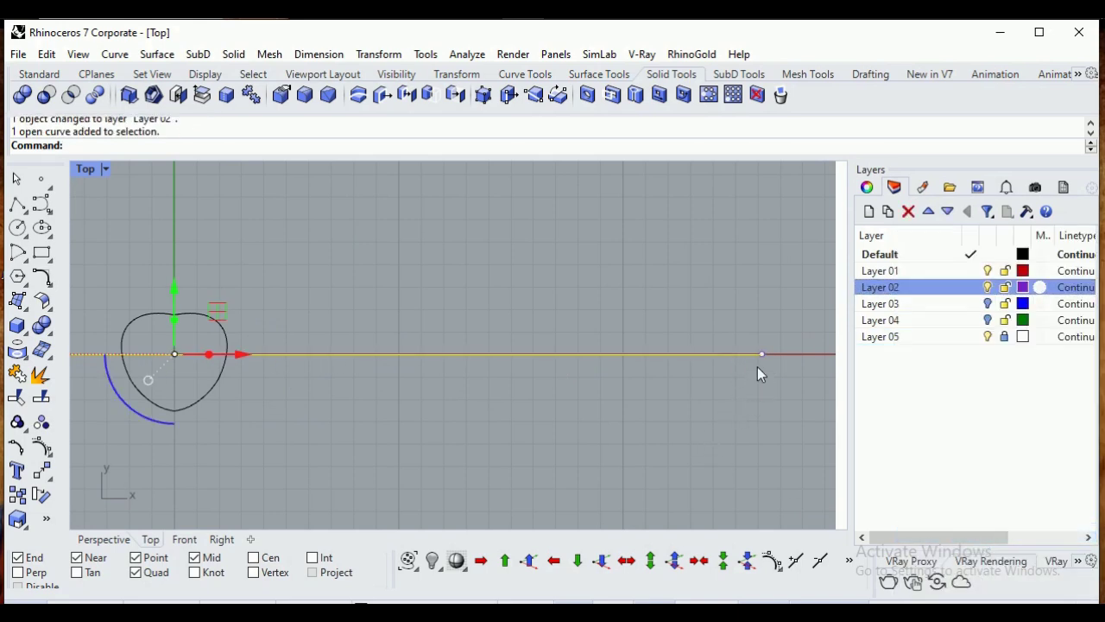
{"action": "left_click", "coordinate": [608, 422]}
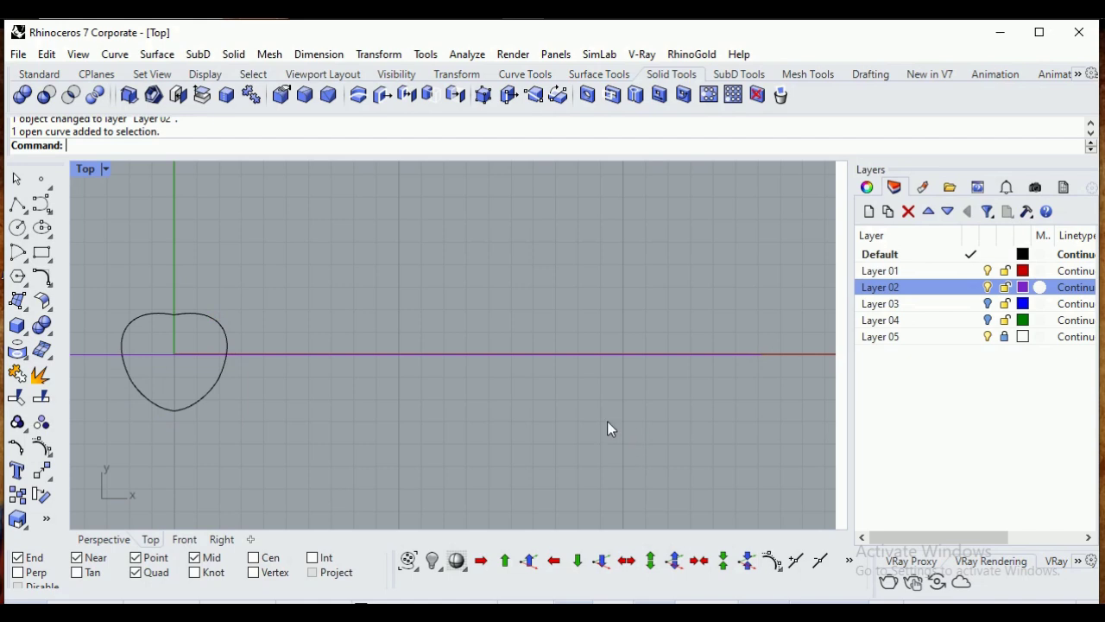
Draw an interpolated wavy curve from the heart's upper right edge, arching above the horizontal line and dipping below it
{"action": "left_click", "coordinate": [42, 228]}
{"action": "left_click", "coordinate": [42, 205]}
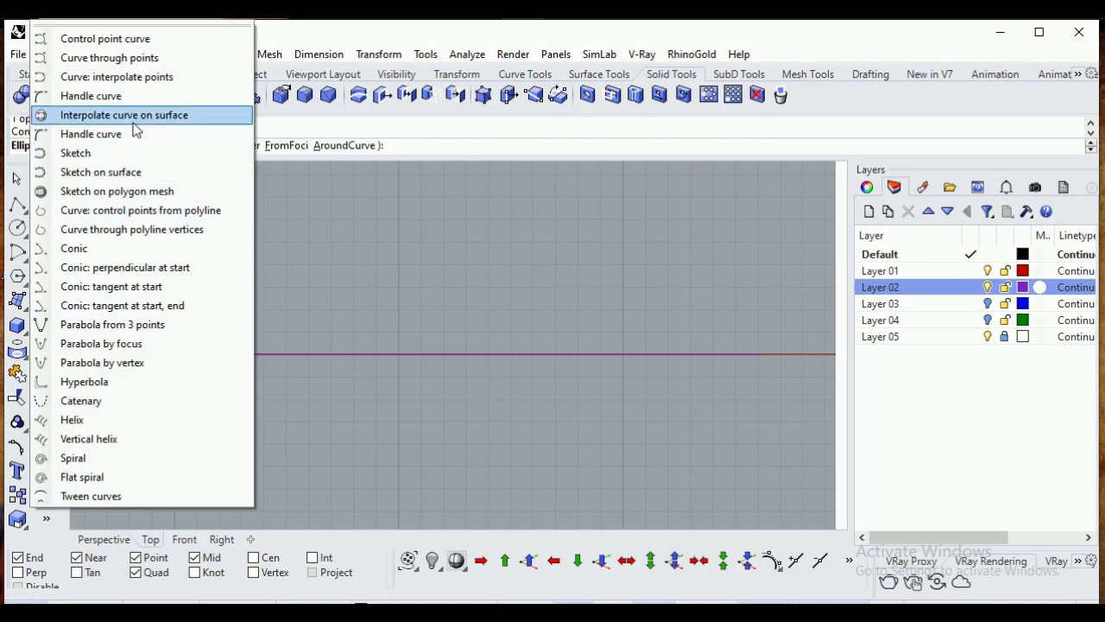
{"action": "left_click", "coordinate": [184, 78]}
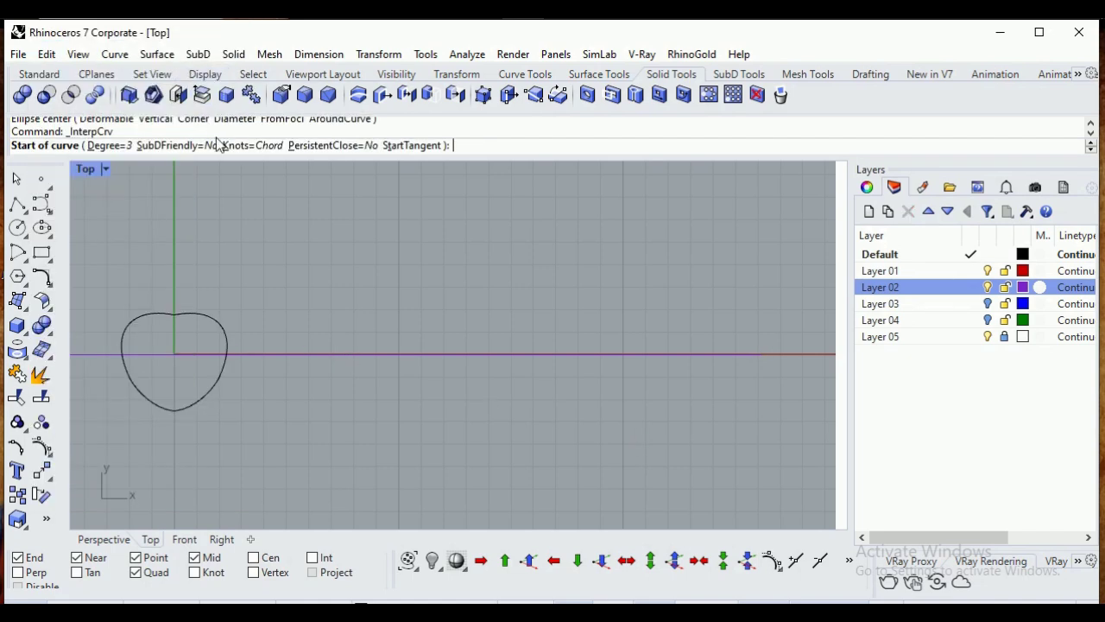
{"action": "left_click", "coordinate": [228, 327]}
{"action": "scroll", "coordinate": [255, 313], "scroll_direction": "up", "scroll_amount": 3}
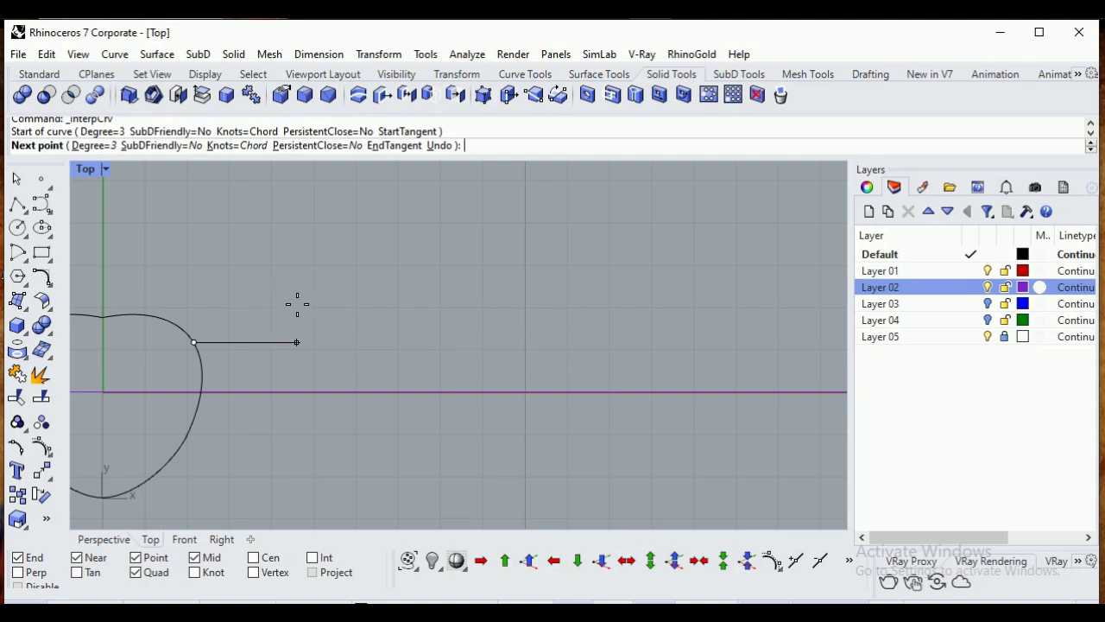
{"action": "left_click", "coordinate": [554, 342]}
{"action": "left_click", "coordinate": [261, 315]}
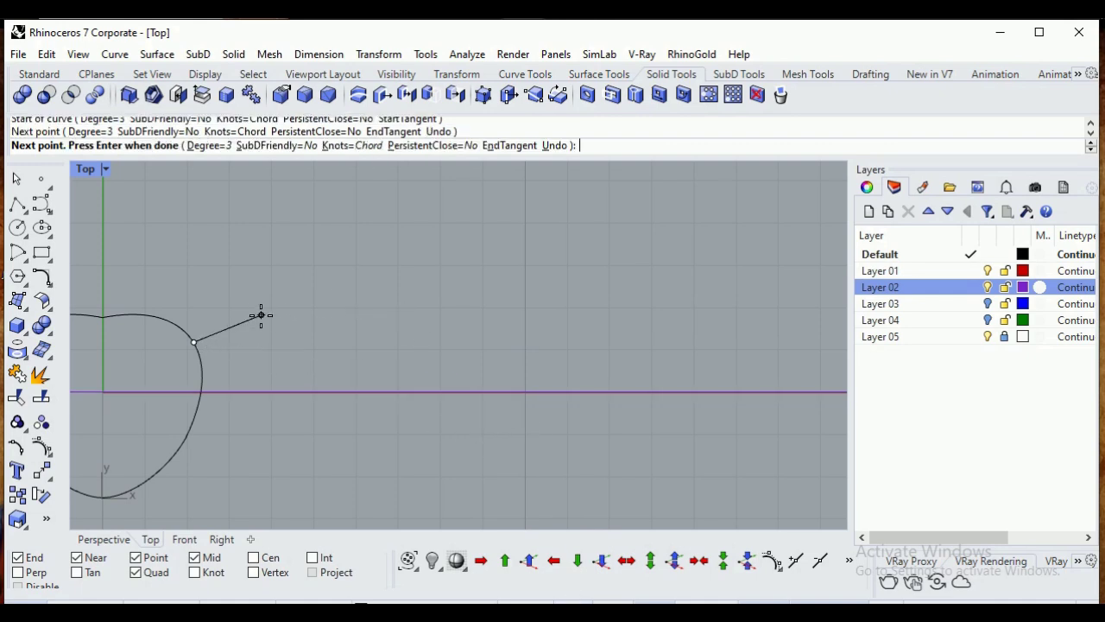
{"action": "left_click", "coordinate": [344, 358]}
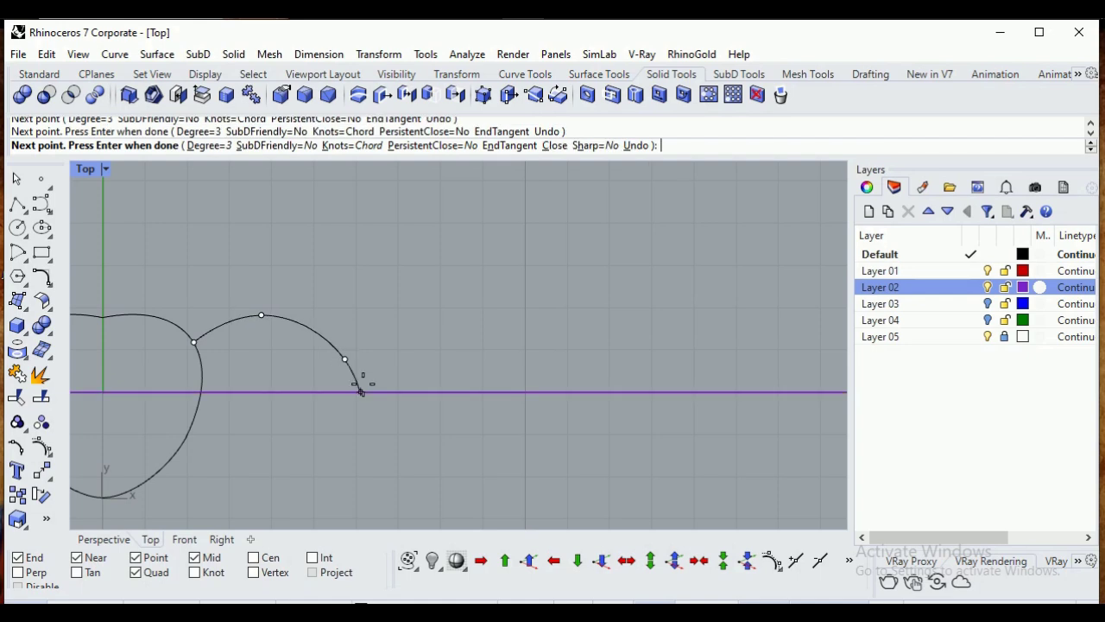
{"action": "left_click", "coordinate": [402, 445]}
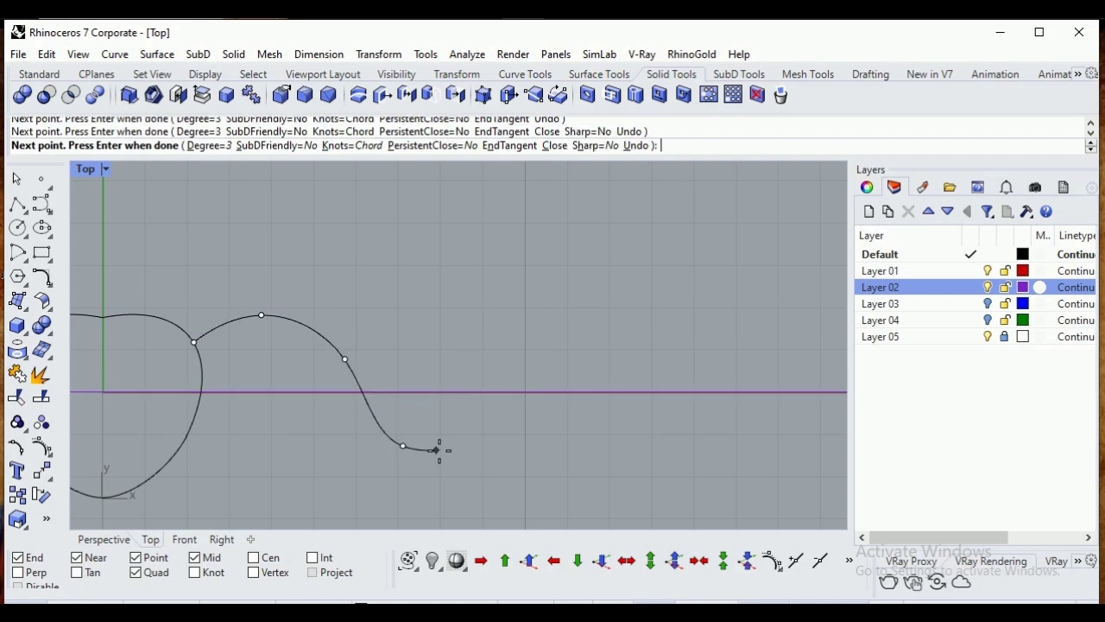
{"action": "left_click", "coordinate": [542, 408]}
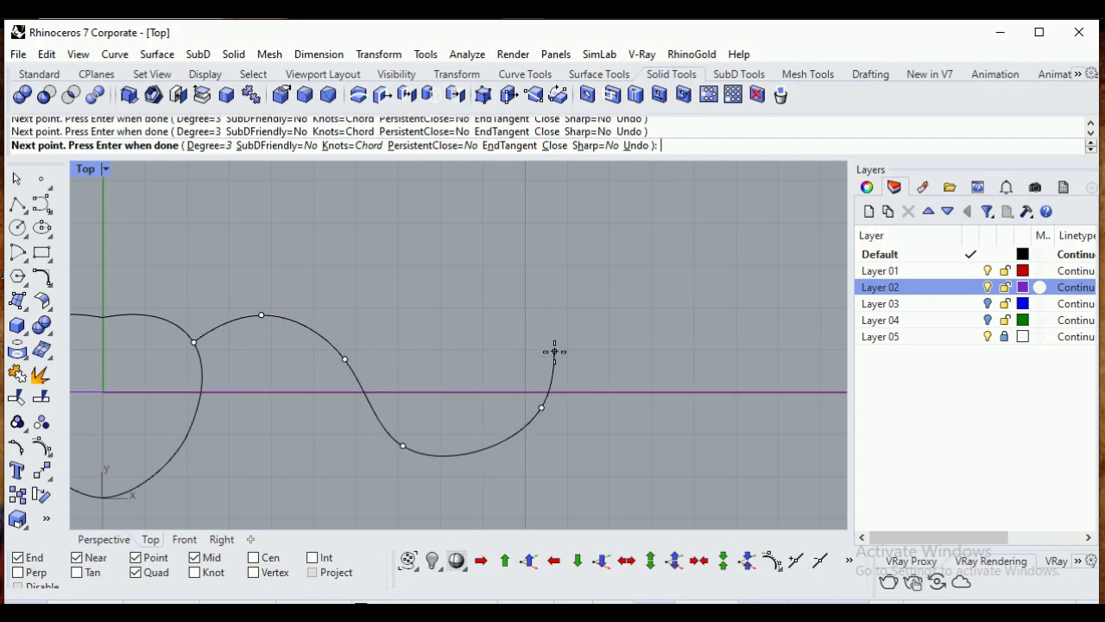
{"action": "right_click", "coordinate": [555, 344]}
Move the last two control points of the wavy curve to the right and down
{"action": "scroll", "coordinate": [554, 346], "scroll_direction": "down", "scroll_amount": 2}
{"action": "scroll", "coordinate": [392, 339], "scroll_direction": "up", "scroll_amount": 2}
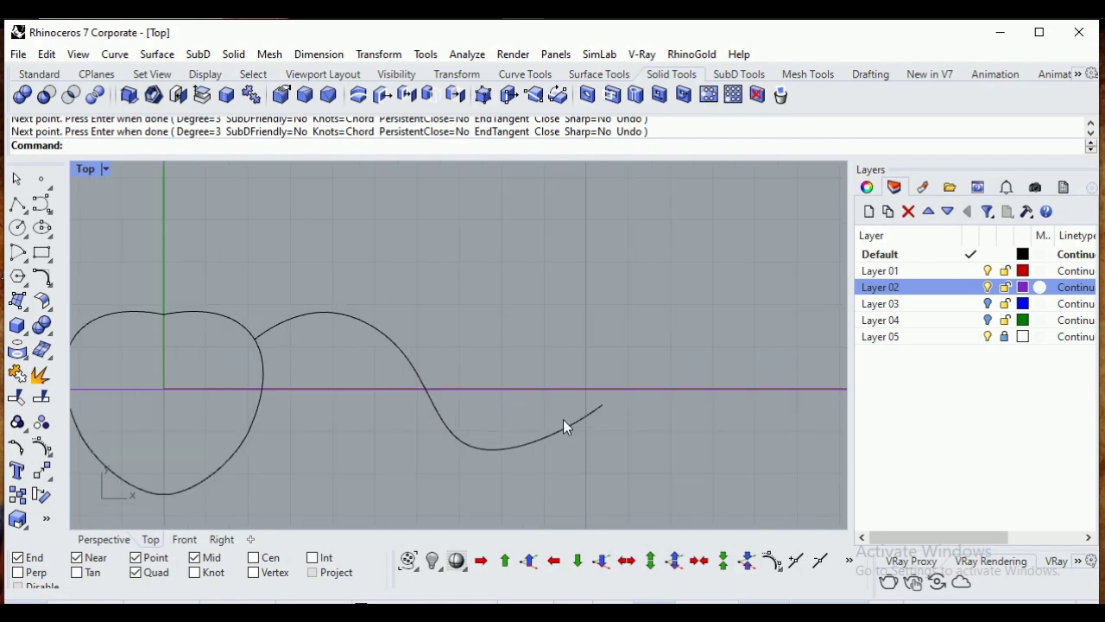
{"action": "scroll", "coordinate": [373, 407], "scroll_direction": "down", "scroll_amount": 2}
{"action": "scroll", "coordinate": [462, 424], "scroll_direction": "up", "scroll_amount": 2}
{"action": "left_click", "coordinate": [475, 427]}
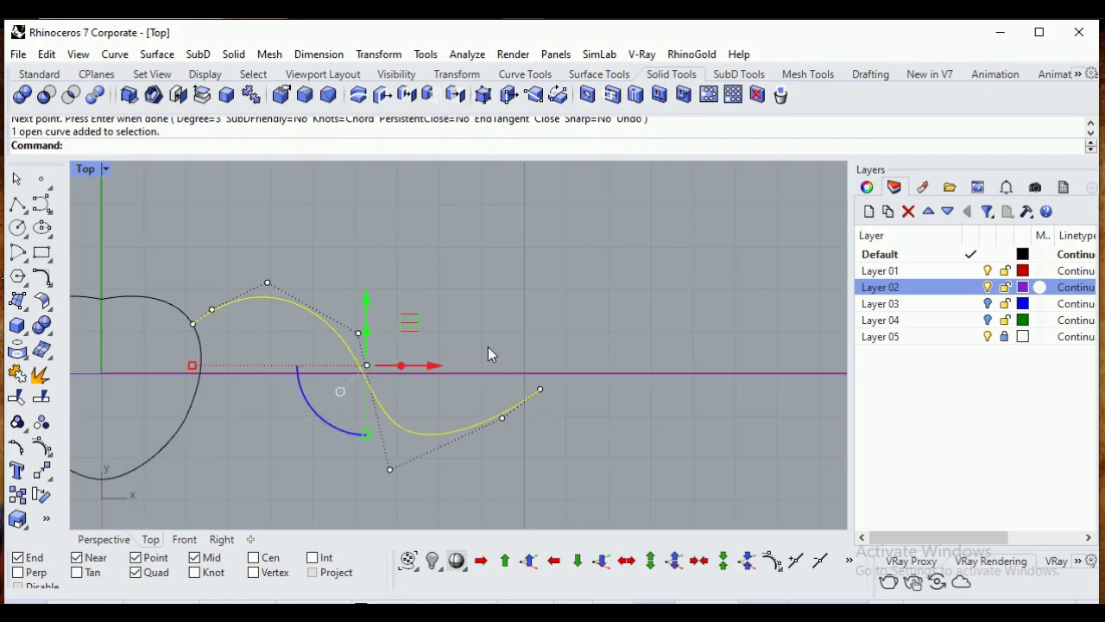
{"action": "left_click_drag", "start_coordinate": [488, 341], "coordinate": [567, 427]}
{"action": "mouse_move", "coordinate": [564, 361]}
{"action": "left_mouse_down"}
{"action": "mouse_move", "coordinate": [589, 364]}
{"action": "mouse_move", "coordinate": [544, 353]}
{"action": "left_mouse_up"}
{"action": "left_click", "coordinate": [476, 400]}
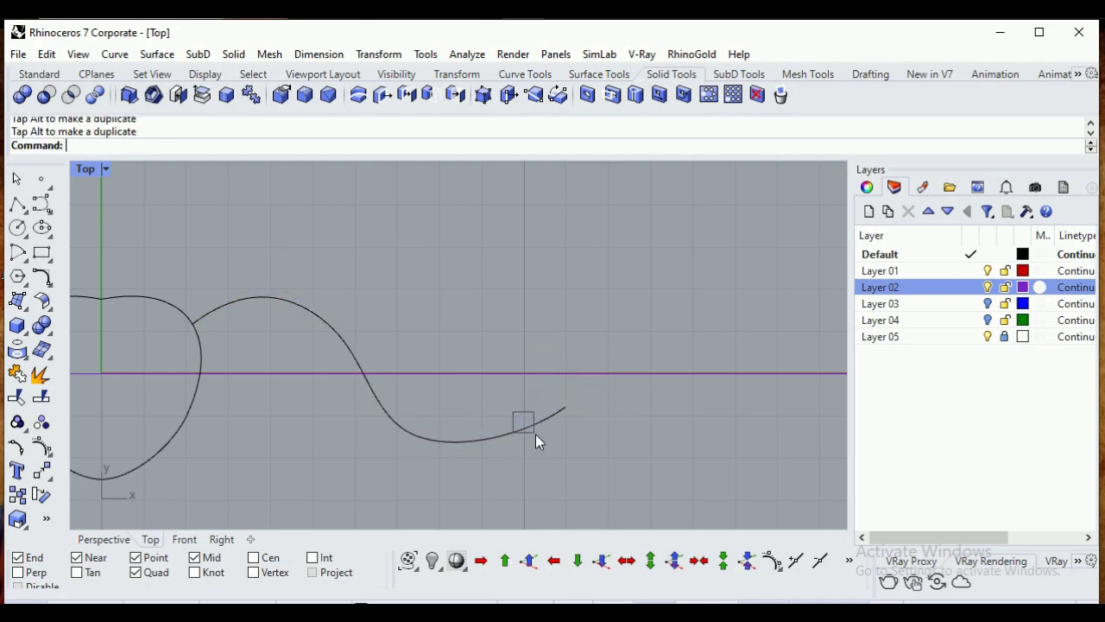
Lower the wavy curve's second-to-last control point, raise its end point and shift the end point slightly left
{"action": "left_click", "coordinate": [533, 431]}
{"action": "left_click", "coordinate": [524, 434]}
{"action": "left_click_drag", "start_coordinate": [584, 432], "coordinate": [559, 440]}
{"action": "left_click_drag", "start_coordinate": [494, 363], "coordinate": [609, 428]}
{"action": "left_click_drag", "start_coordinate": [565, 346], "coordinate": [564, 326]}
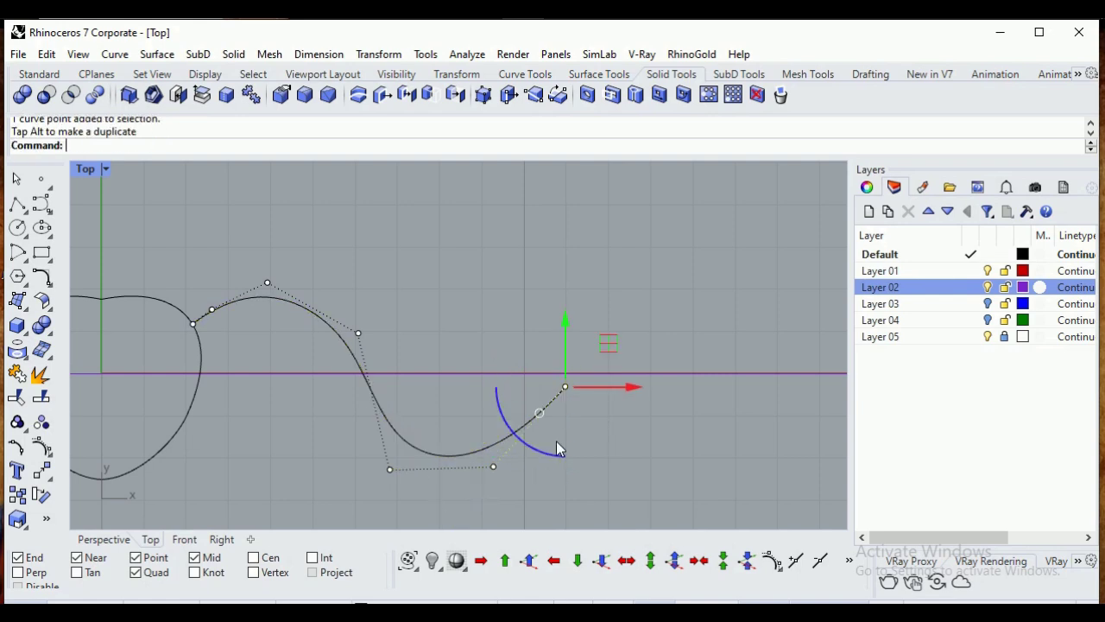
{"action": "mouse_move", "coordinate": [631, 388]}
{"action": "left_mouse_down"}
{"action": "mouse_move", "coordinate": [646, 391]}
{"action": "mouse_move", "coordinate": [614, 394]}
{"action": "left_mouse_up"}
Move the wavy curve's second-to-last control point slightly down and right to round the lower bend
{"action": "left_click", "coordinate": [495, 467]}
{"action": "left_click_drag", "start_coordinate": [502, 399], "coordinate": [506, 412]}
{"action": "left_click_drag", "start_coordinate": [557, 480], "coordinate": [580, 480]}
{"action": "key", "text": "Escape"}
{"action": "key", "text": "Escape"}
Stretch the wavy curve horizontally and shift it right so its start only slightly overlaps the heart's edge
{"action": "scroll", "coordinate": [510, 371], "scroll_direction": "down", "scroll_amount": 4}
{"action": "scroll", "coordinate": [474, 387], "scroll_direction": "up", "scroll_amount": 2}
{"action": "scroll", "coordinate": [428, 420], "scroll_direction": "down", "scroll_amount": 3}
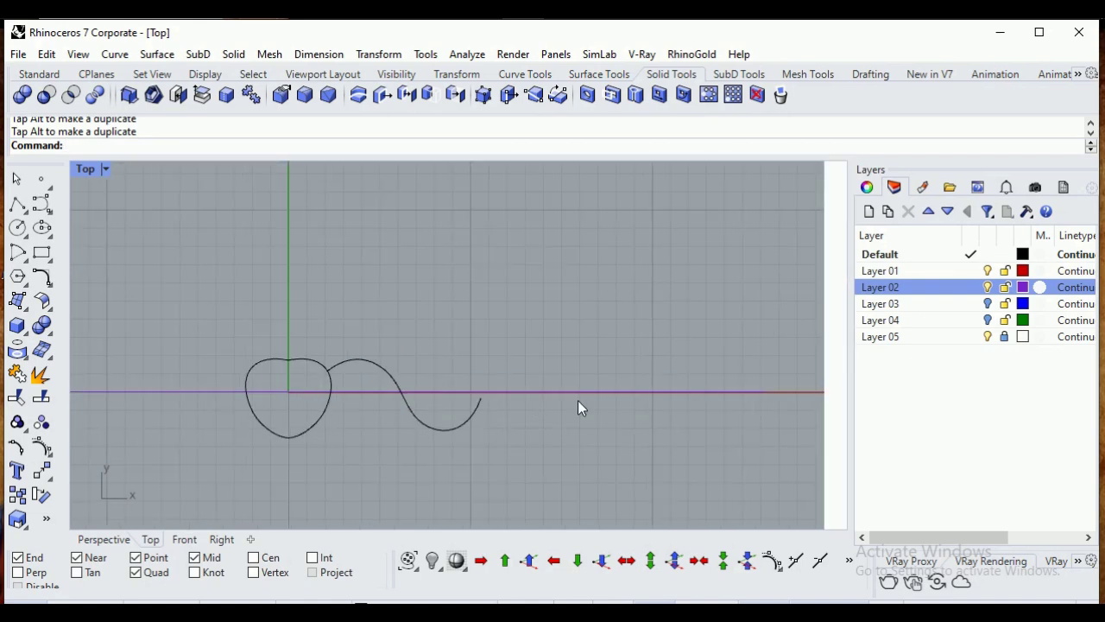
{"action": "left_click", "coordinate": [607, 393]}
{"action": "scroll", "coordinate": [576, 398], "scroll_direction": "up", "scroll_amount": 4}
{"action": "scroll", "coordinate": [454, 402], "scroll_direction": "down", "scroll_amount": 4}
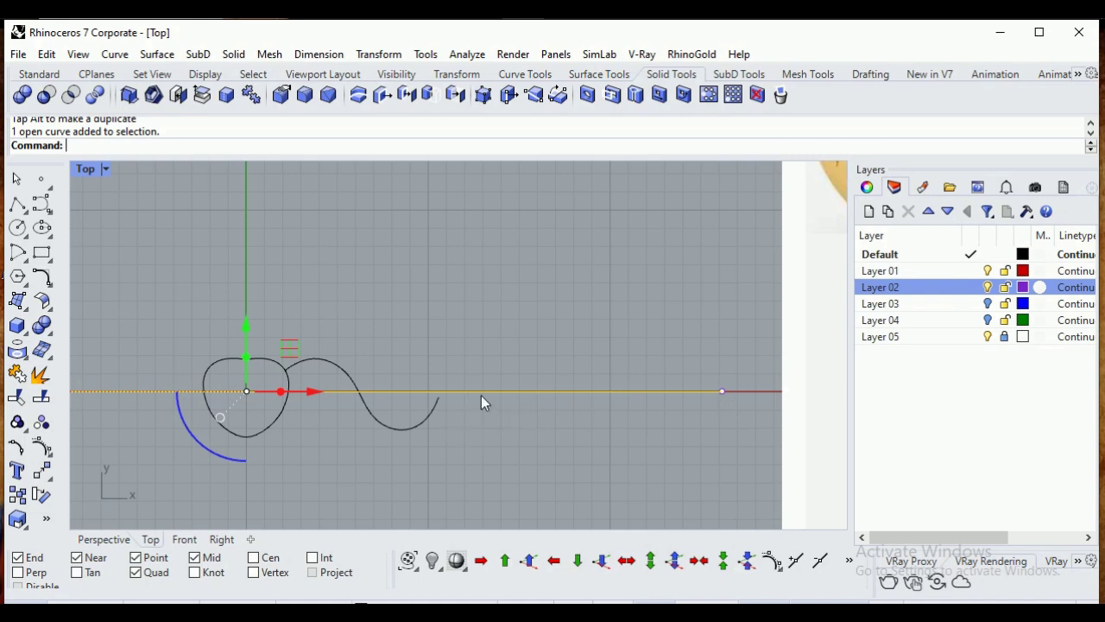
{"action": "left_click", "coordinate": [441, 415]}
{"action": "left_click", "coordinate": [433, 415]}
{"action": "scroll", "coordinate": [333, 416], "scroll_direction": "up", "scroll_amount": 4}
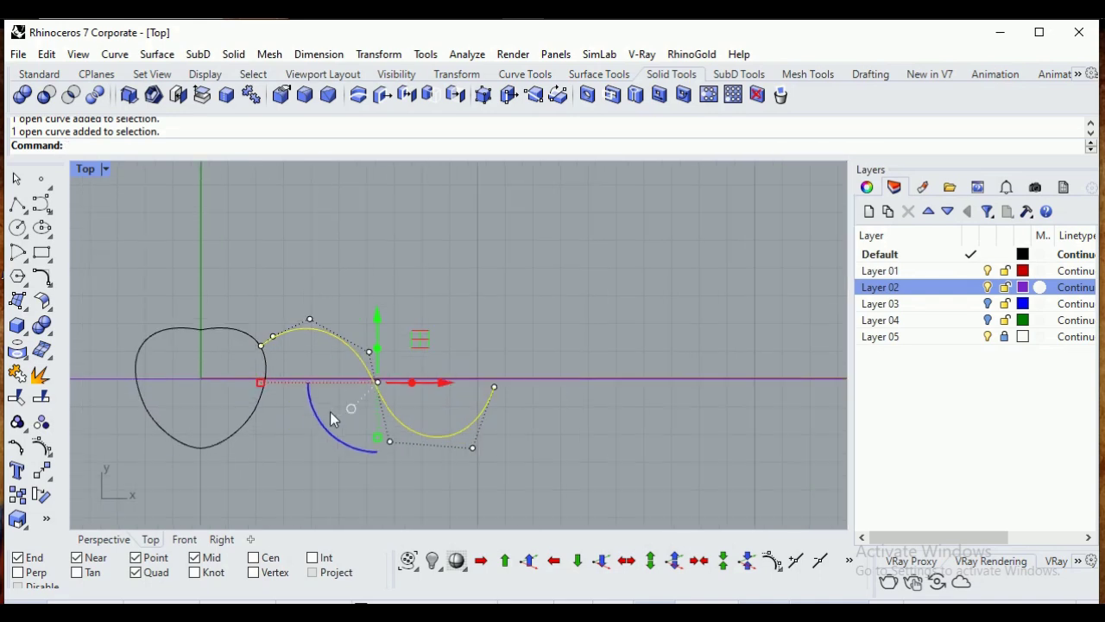
{"action": "left_click_drag", "start_coordinate": [259, 383], "coordinate": [229, 382]}
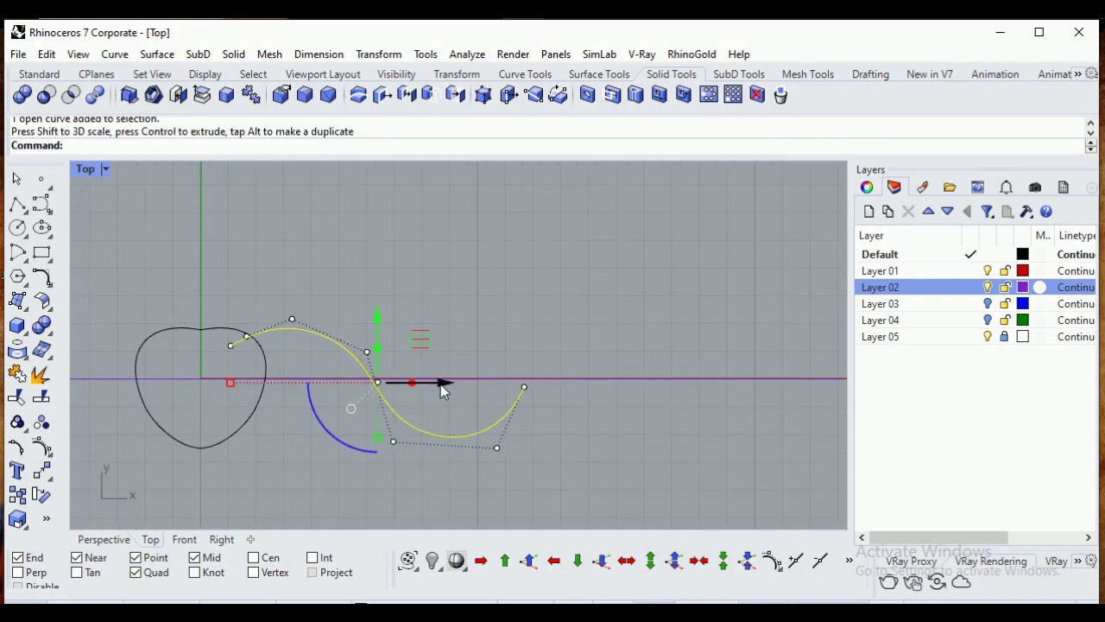
{"action": "left_click_drag", "start_coordinate": [440, 383], "coordinate": [466, 382]}
{"action": "left_click", "coordinate": [564, 303]}
Offset the wavy band curve by 0.6 toward its upper side
{"action": "scroll", "coordinate": [246, 346], "scroll_direction": "up", "scroll_amount": 3}
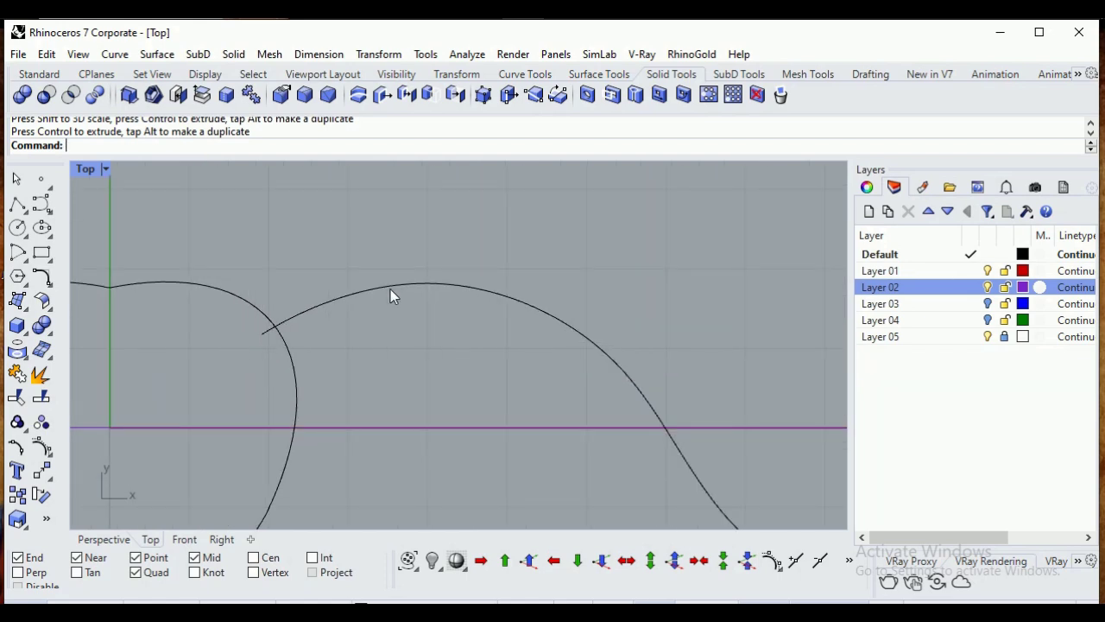
{"action": "scroll", "coordinate": [372, 310], "scroll_direction": "down", "scroll_amount": 3}
{"action": "scroll", "coordinate": [477, 382], "scroll_direction": "up", "scroll_amount": 3}
{"action": "left_click", "coordinate": [477, 384]}
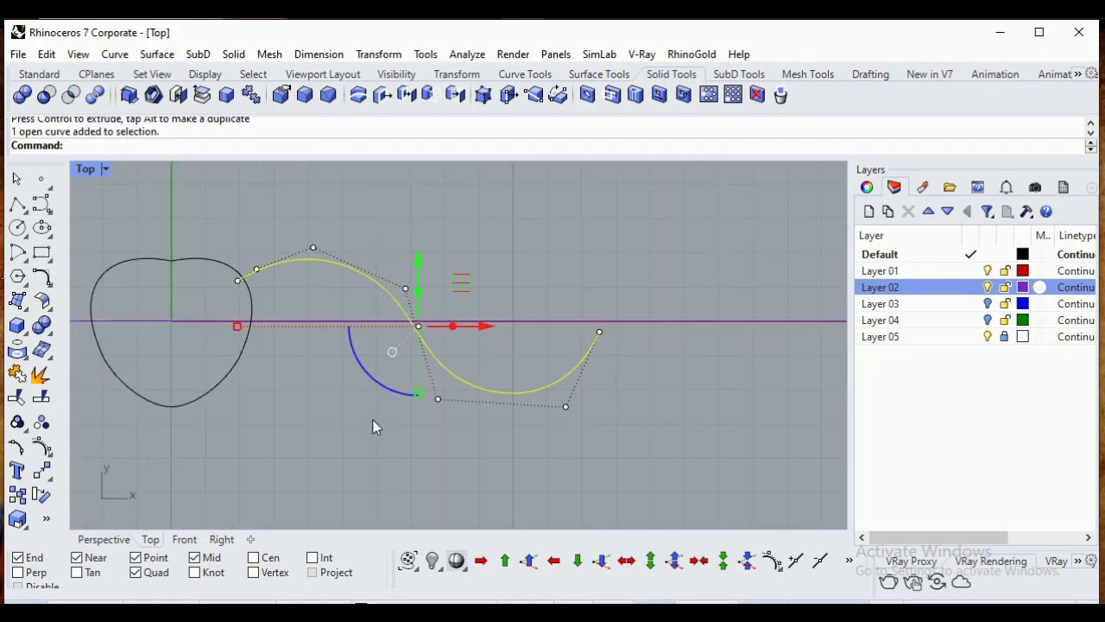
{"action": "type", "text": "Offset"}
{"action": "key", "text": "Return"}
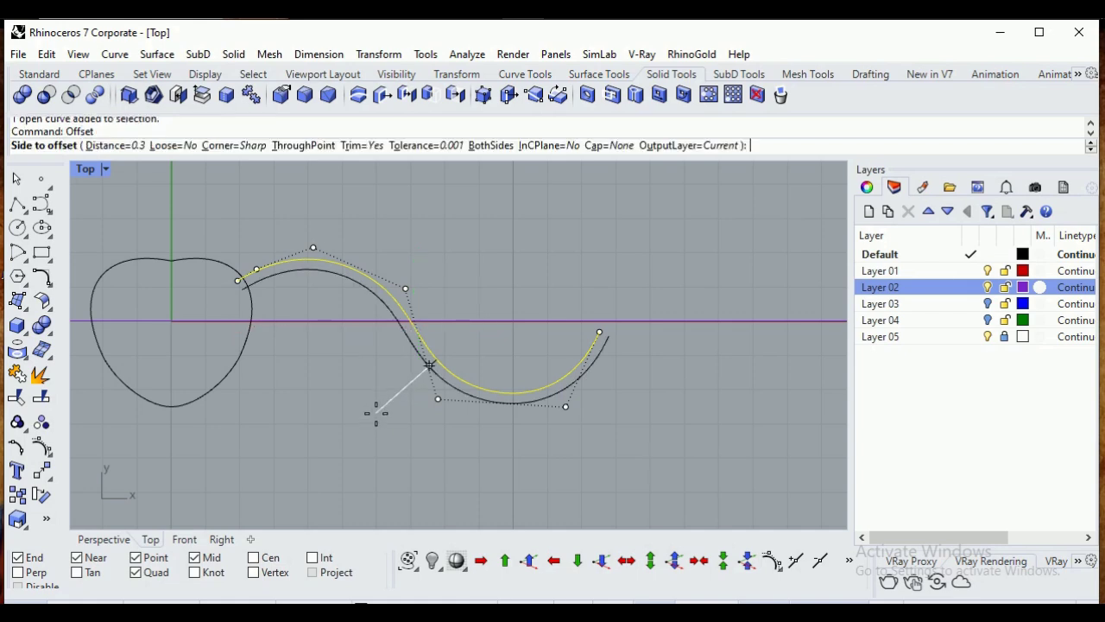
{"action": "type", "text": "d"}
{"action": "key", "text": "Return"}
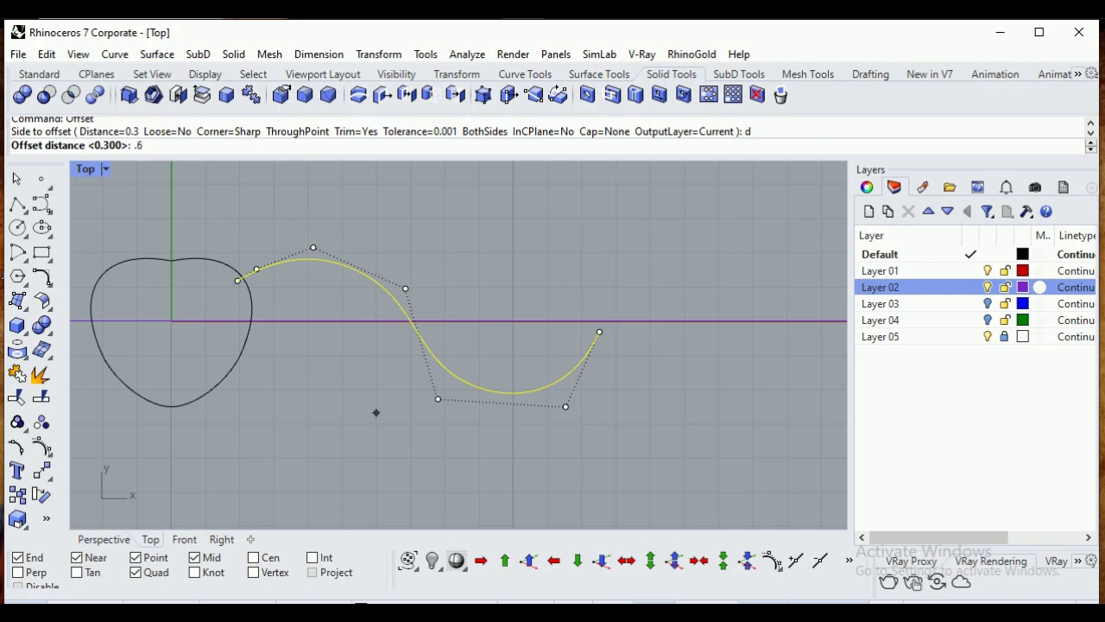
{"action": "type", "text": ".6"}
{"action": "key", "text": "Return"}
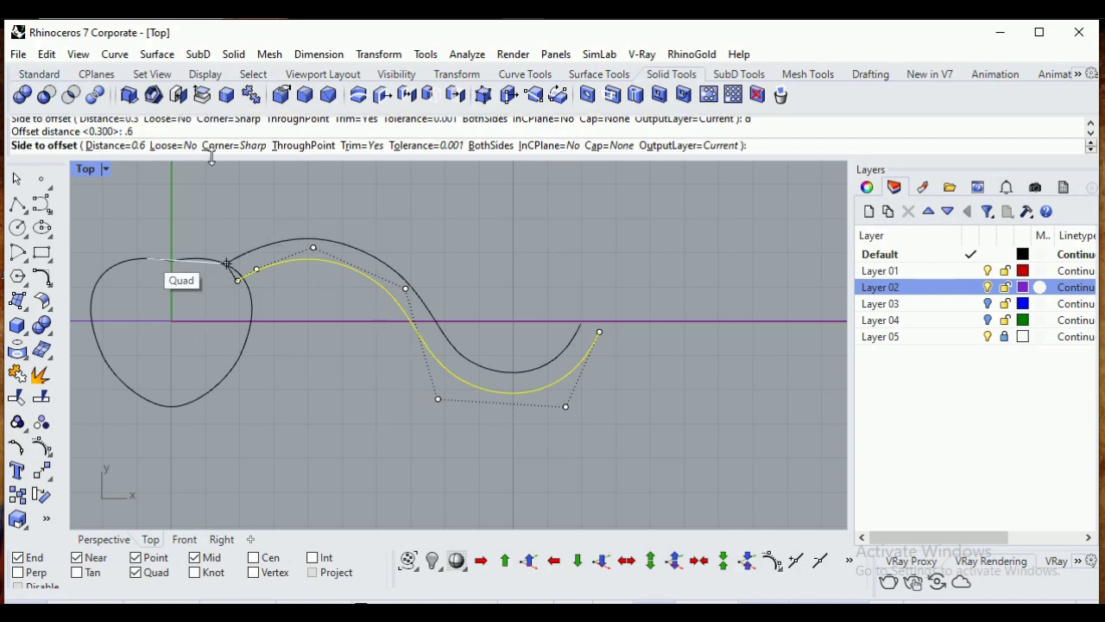
{"action": "left_click", "coordinate": [421, 267]}
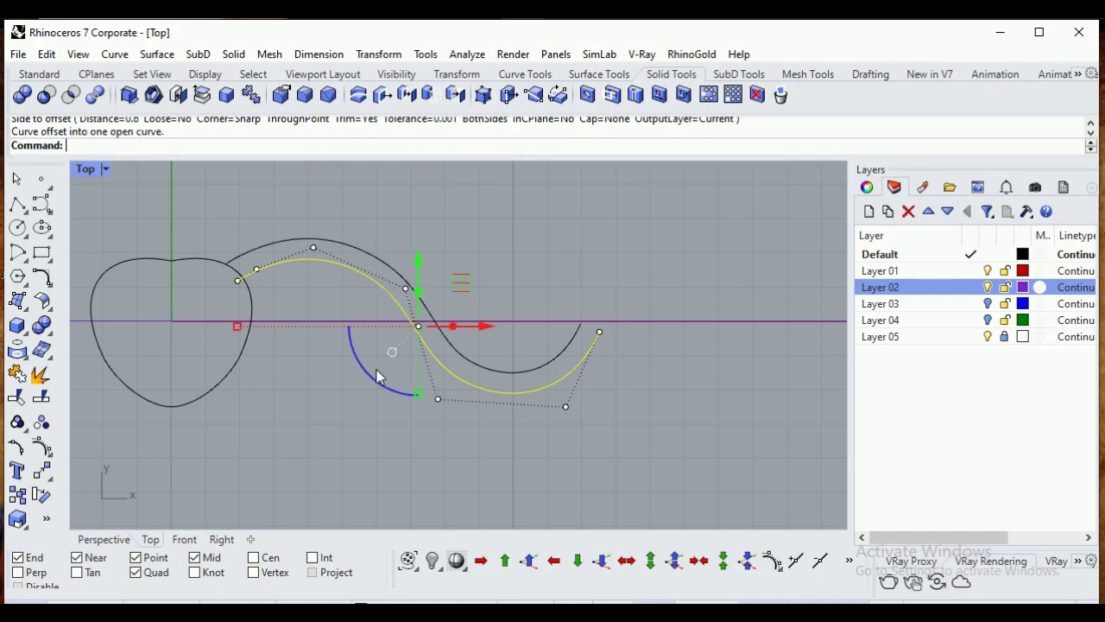
{"action": "key", "text": "Escape"}
Mirror both wavy band curves across the horizontal axis, starting the mirror plane at the origin
{"action": "left_click_drag", "start_coordinate": [355, 290], "coordinate": [323, 300]}
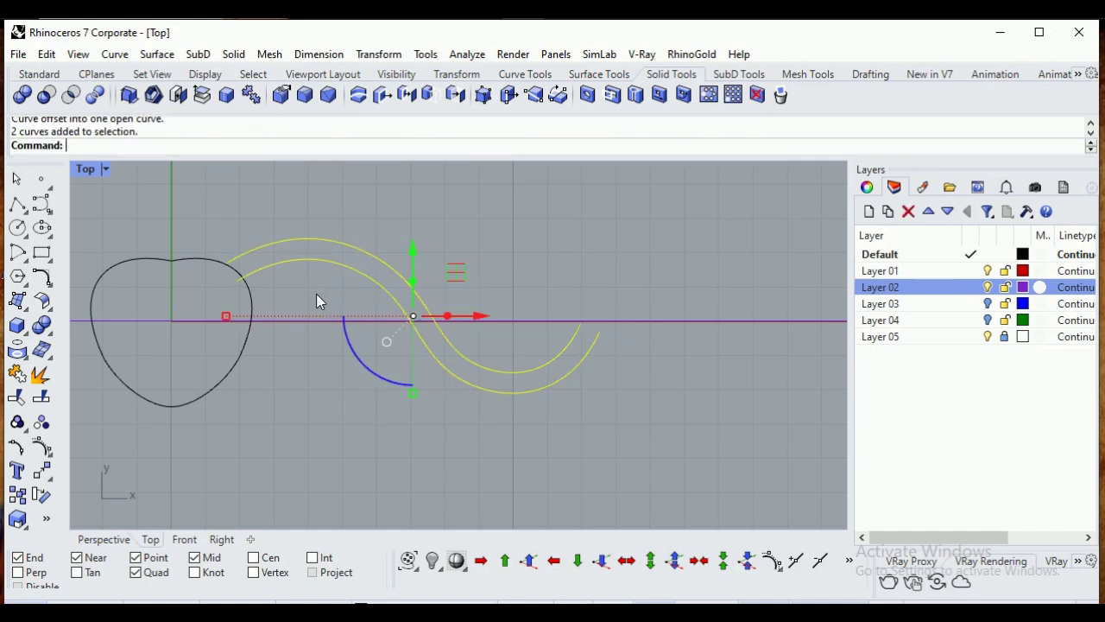
{"action": "type", "text": "Mirror"}
{"action": "key", "text": "Return"}
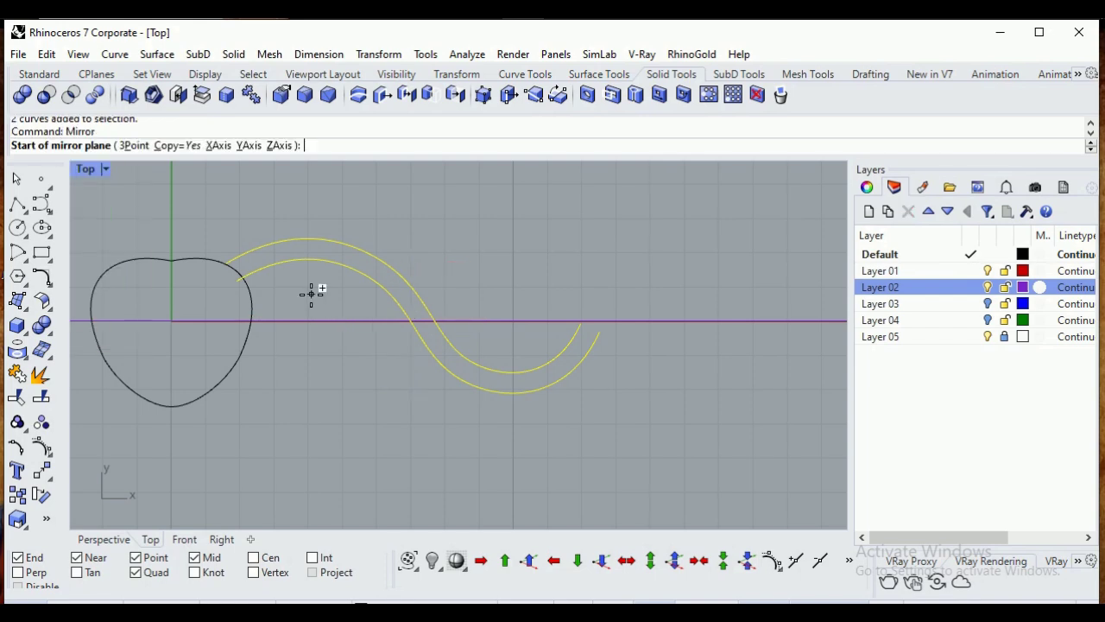
{"action": "type", "text": "0"}
{"action": "key", "text": "Return"}
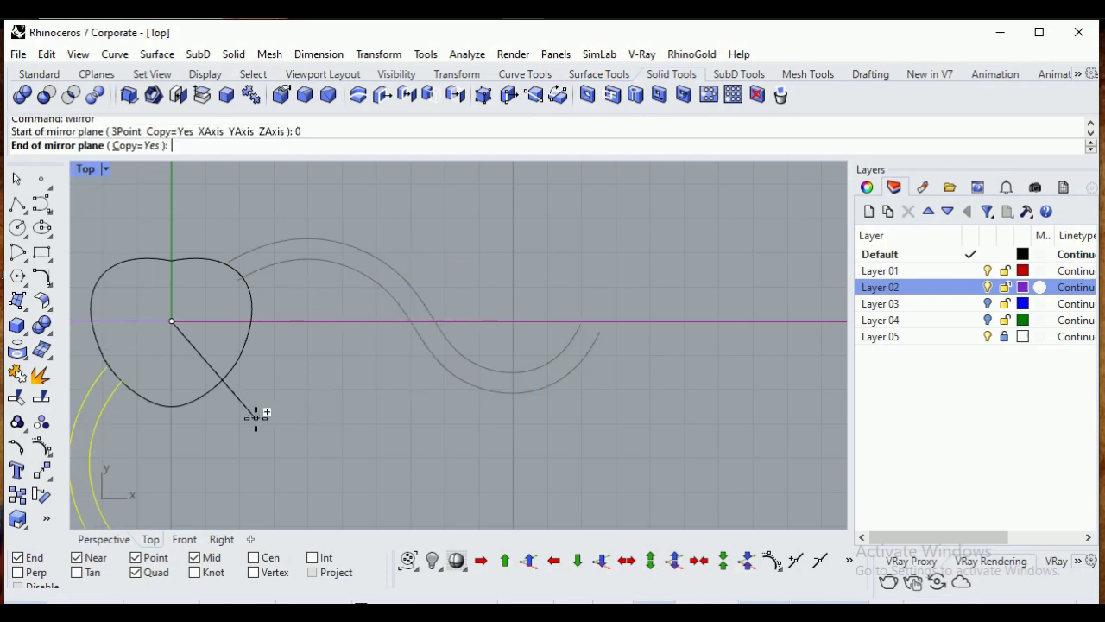
{"action": "left_click", "coordinate": [733, 363]}
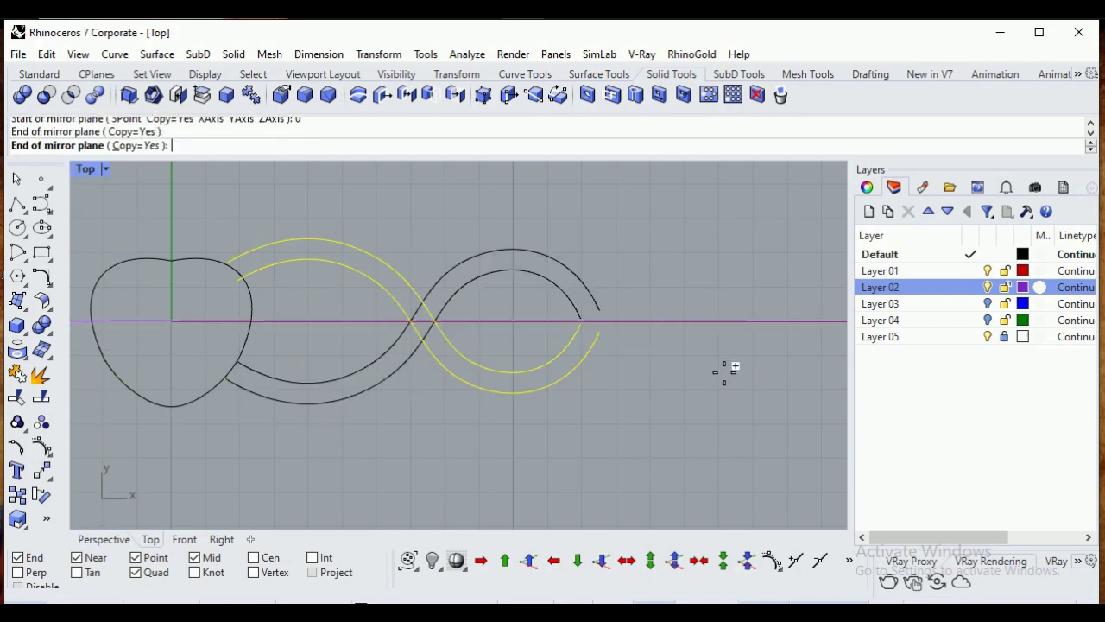
{"action": "key", "text": "Escape"}
Draw a vertical line centred on the far end of the horizontal guide line, extending 0.75 to each side with Ortho on
{"action": "scroll", "coordinate": [366, 404], "scroll_direction": "down", "scroll_amount": 6}
{"action": "scroll", "coordinate": [553, 393], "scroll_direction": "up", "scroll_amount": 8}
{"action": "scroll", "coordinate": [220, 315], "scroll_direction": "down", "scroll_amount": 6}
{"action": "scroll", "coordinate": [334, 324], "scroll_direction": "up", "scroll_amount": 8}
{"action": "left_click", "coordinate": [17, 204]}
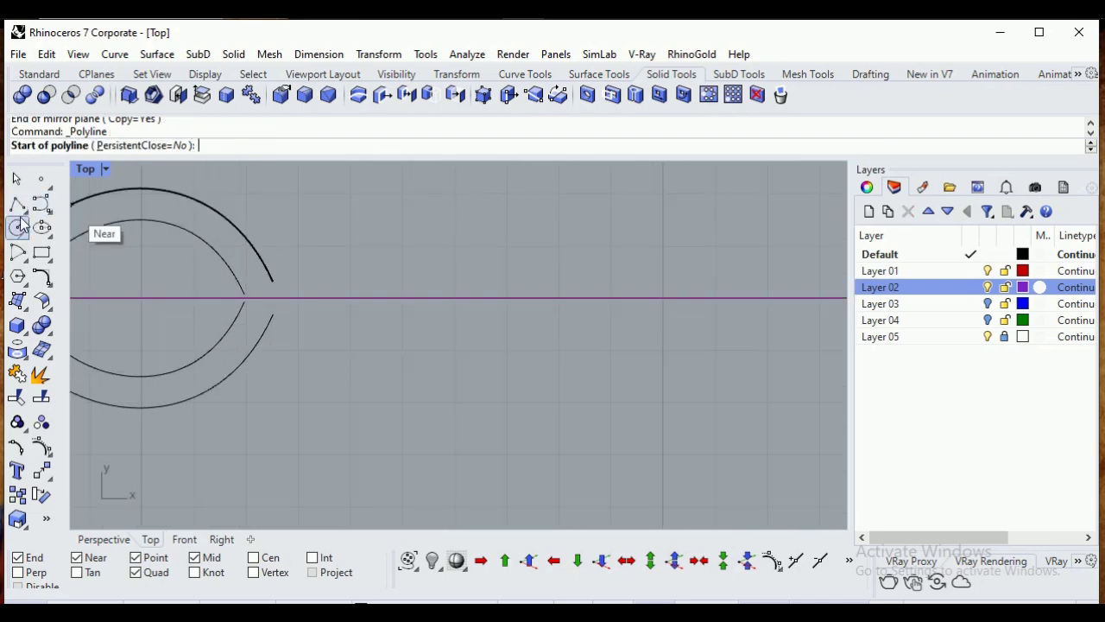
{"action": "left_click", "coordinate": [41, 204]}
{"action": "left_click", "coordinate": [24, 211]}
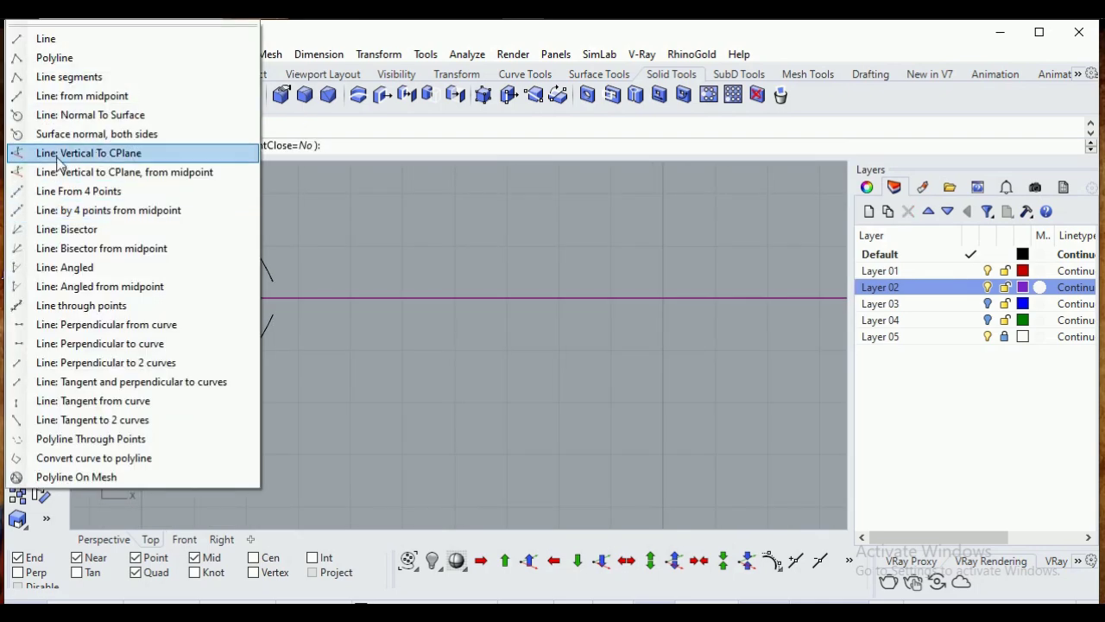
{"action": "left_click", "coordinate": [104, 95]}
{"action": "scroll", "coordinate": [338, 305], "scroll_direction": "down", "scroll_amount": 6}
{"action": "scroll", "coordinate": [648, 306], "scroll_direction": "up", "scroll_amount": 6}
{"action": "scroll", "coordinate": [649, 307], "scroll_direction": "down", "scroll_amount": 2}
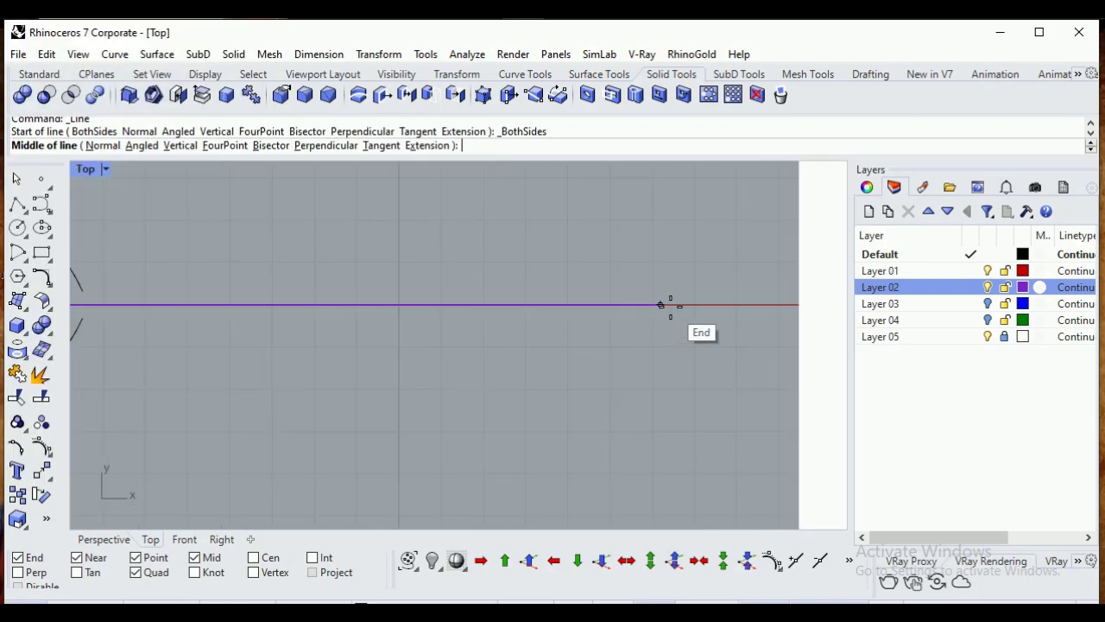
{"action": "left_click", "coordinate": [661, 305]}
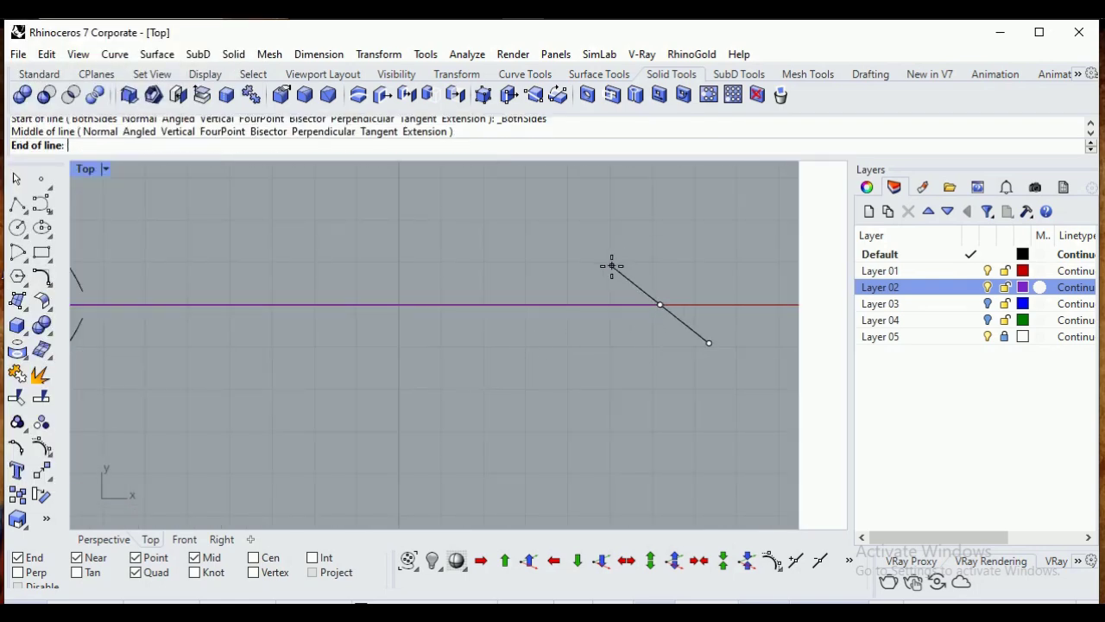
{"action": "key", "text": "F8"}
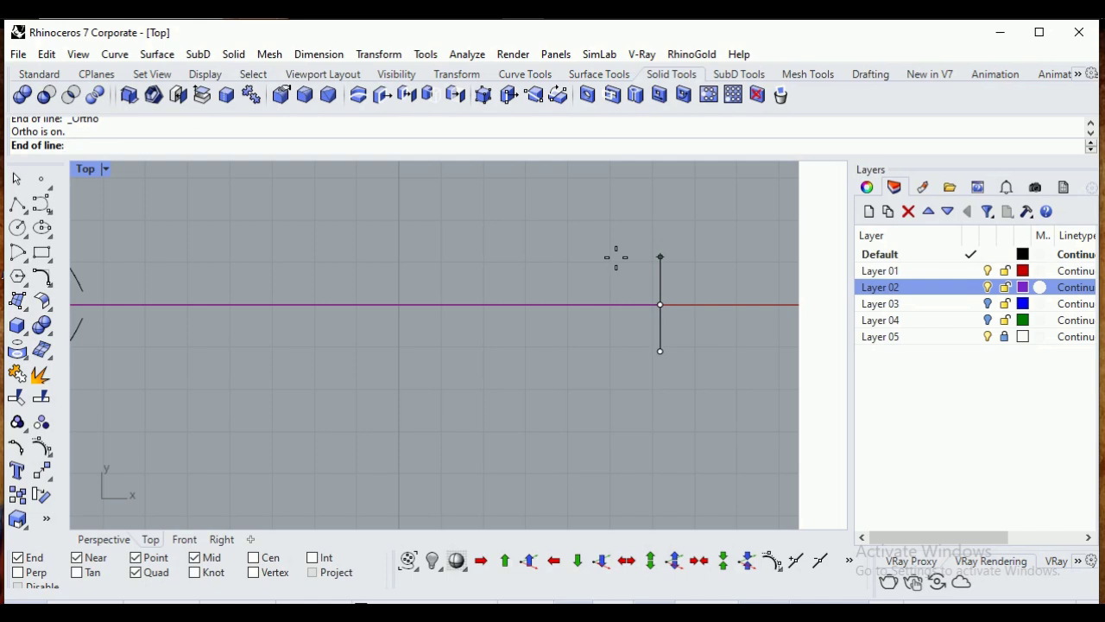
{"action": "type", "text": ".75"}
{"action": "key", "text": "Return"}
{"action": "left_click", "coordinate": [616, 258]}
{"action": "scroll", "coordinate": [741, 300], "scroll_direction": "down", "scroll_amount": 8}
{"action": "scroll", "coordinate": [594, 276], "scroll_direction": "up", "scroll_amount": 4}
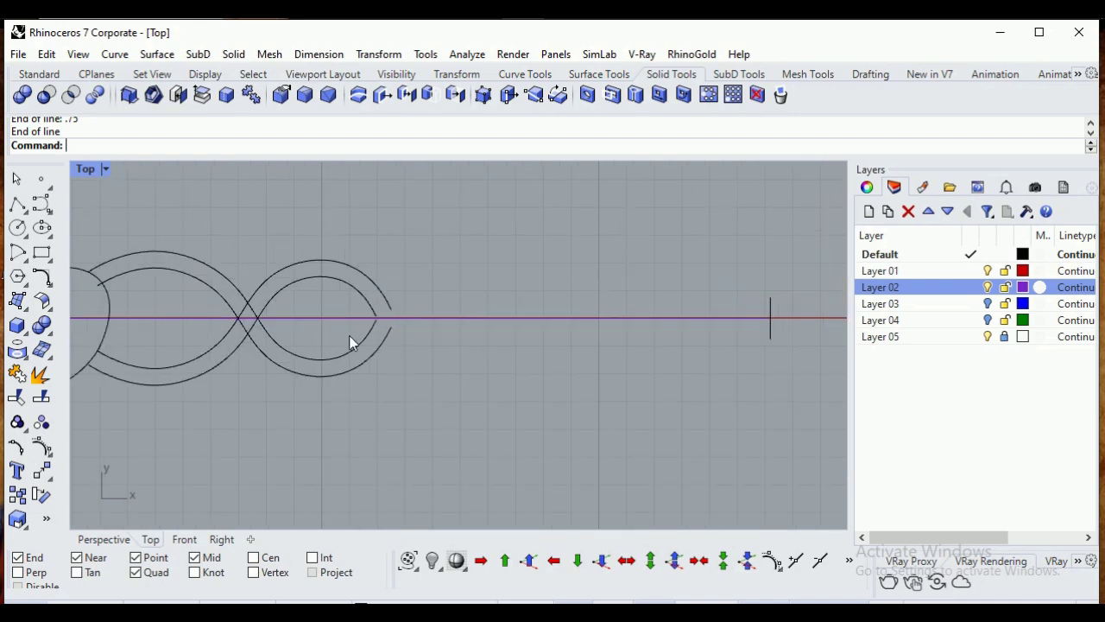
Draw a straight line from the outer upper wavy curve near its end to the top of the short vertical line
{"action": "left_click", "coordinate": [19, 209]}
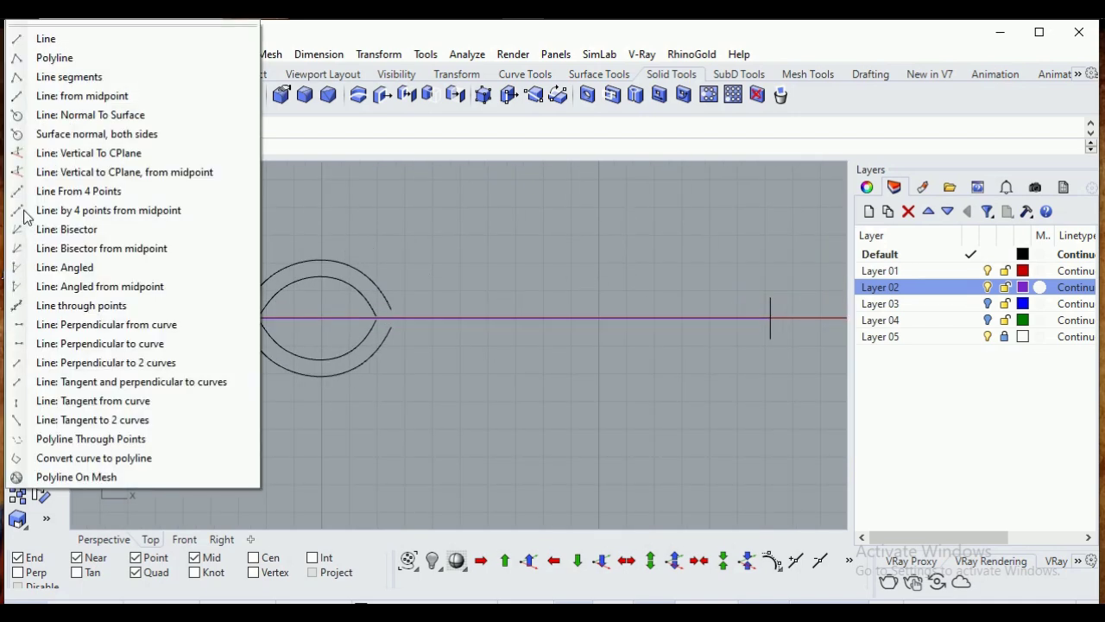
{"action": "left_click", "coordinate": [76, 76]}
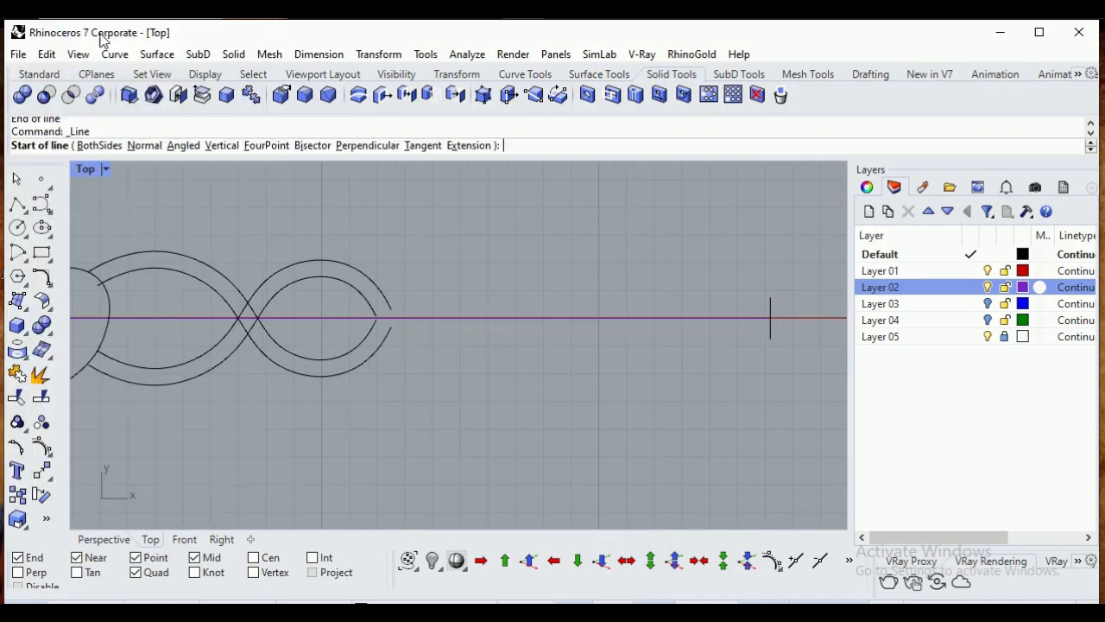
{"action": "left_click", "coordinate": [379, 293]}
{"action": "left_click", "coordinate": [770, 298]}
{"action": "key", "text": "Return"}
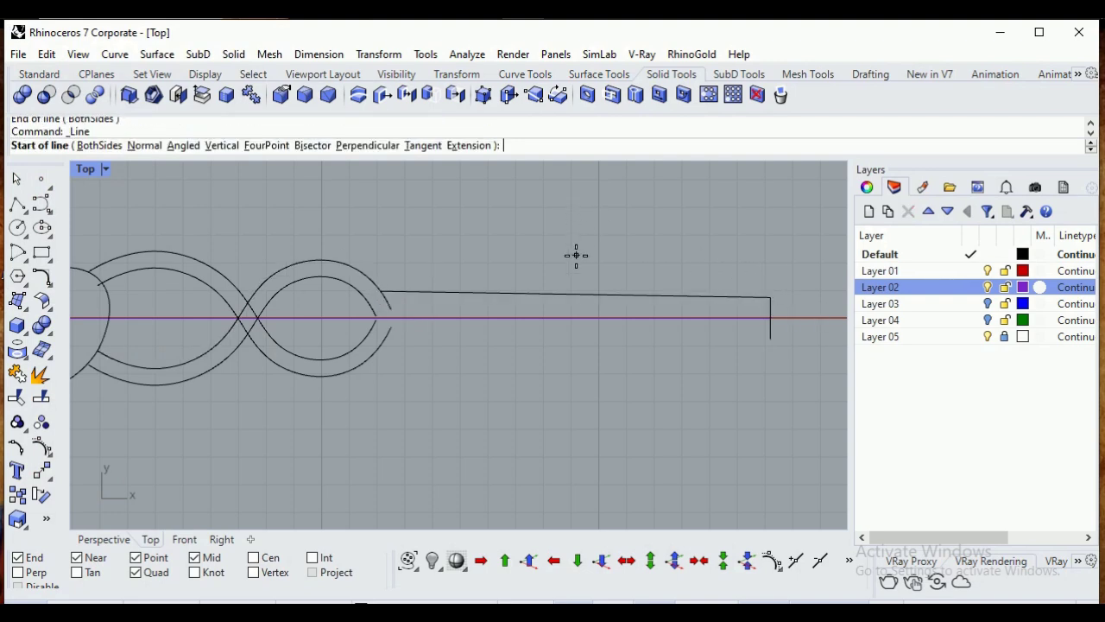
{"action": "key", "text": "Escape"}
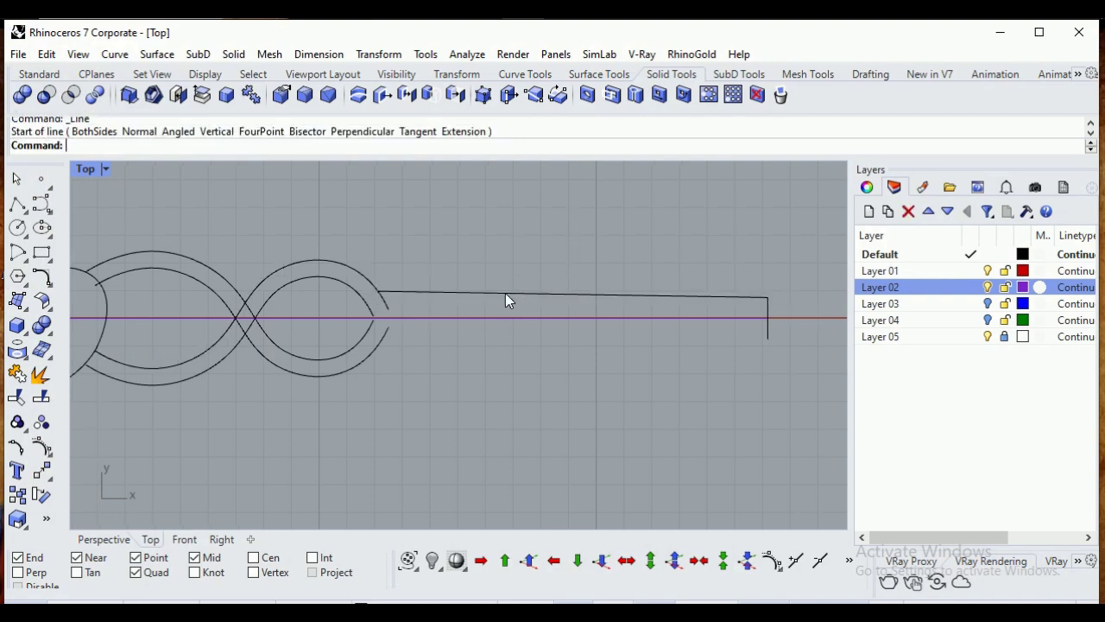
Mirror the long tapering line across the horizontal axis, starting the mirror plane at the origin
{"action": "left_click", "coordinate": [617, 294]}
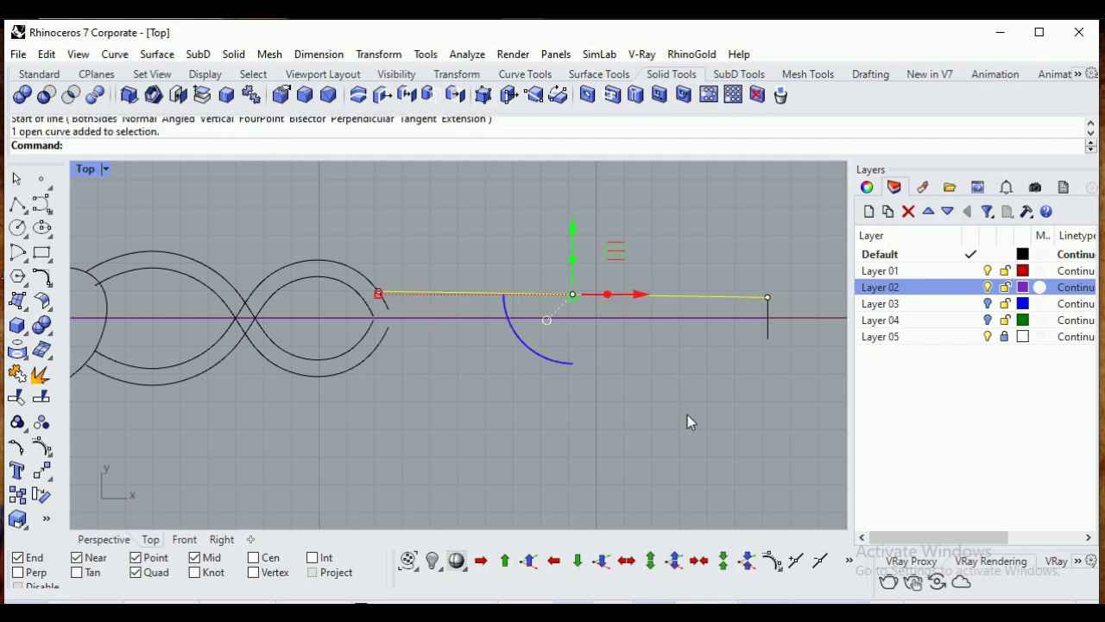
{"action": "type", "text": "Mirror"}
{"action": "key", "text": "Return"}
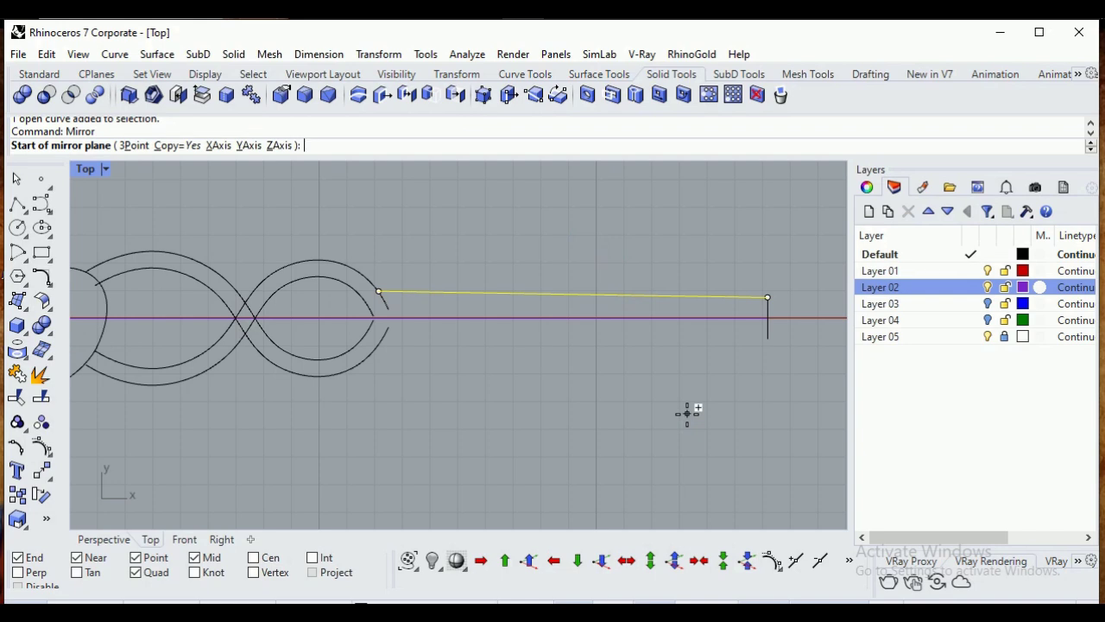
{"action": "type", "text": "0"}
{"action": "key", "text": "Return"}
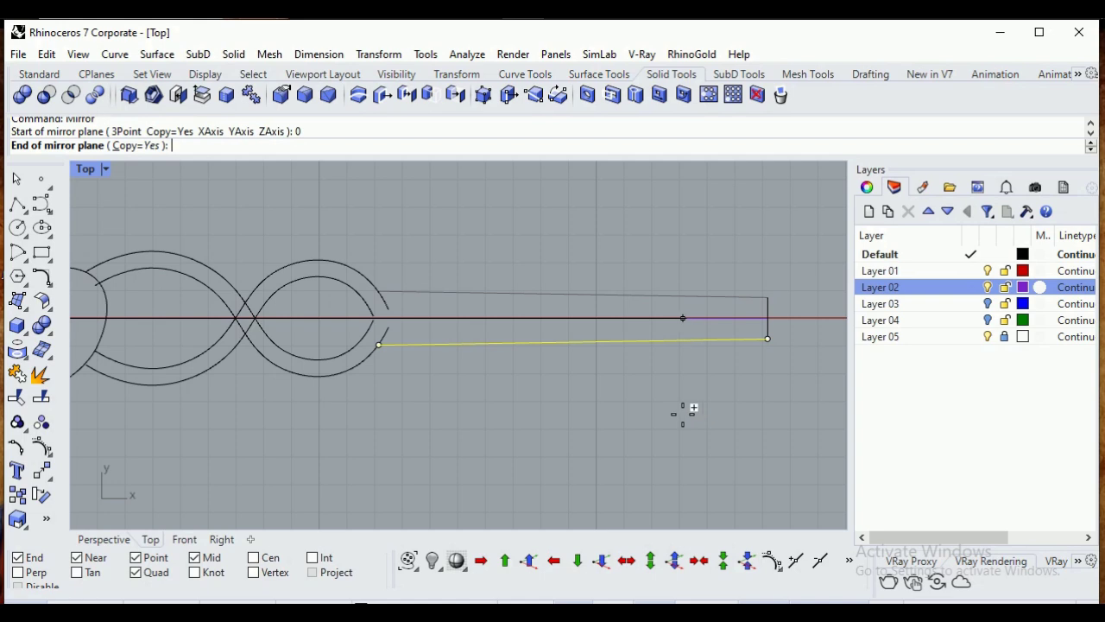
{"action": "left_click", "coordinate": [736, 318]}
{"action": "key", "text": "Escape"}
Trim the outer wavy curves' ends that extend past the two long tapering lines and accept the history warning
{"action": "scroll", "coordinate": [409, 326], "scroll_direction": "up", "scroll_amount": 5}
{"action": "left_click_drag", "start_coordinate": [336, 430], "coordinate": [336, 429]}
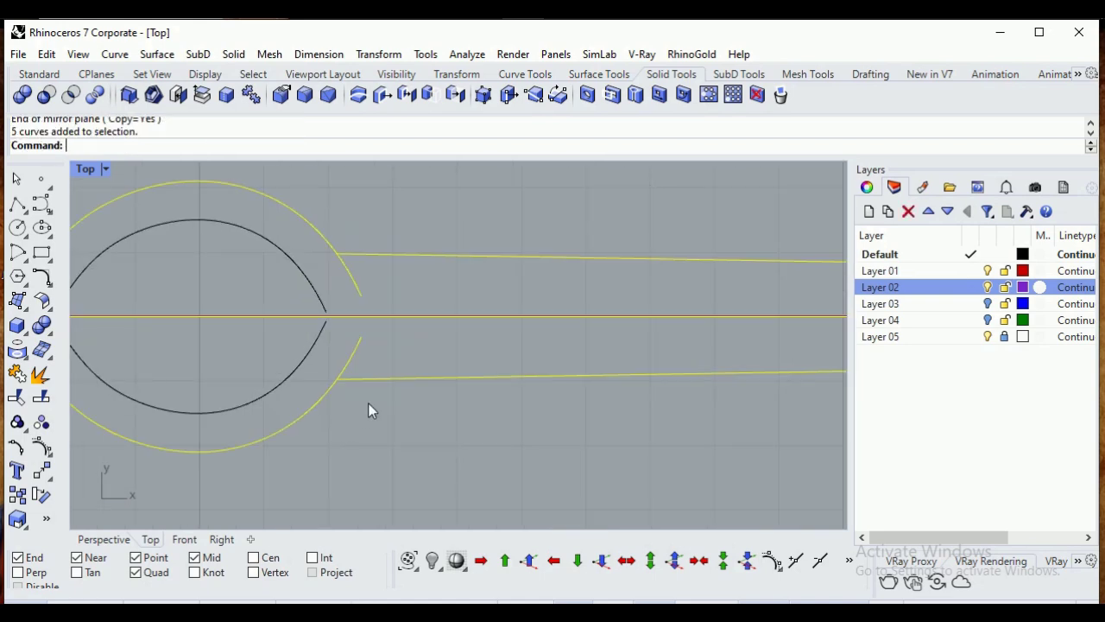
{"action": "type", "text": "Trim"}
{"action": "key", "text": "Return"}
{"action": "left_click", "coordinate": [359, 290]}
{"action": "left_click", "coordinate": [358, 342]}
{"action": "right_click", "coordinate": [335, 342]}
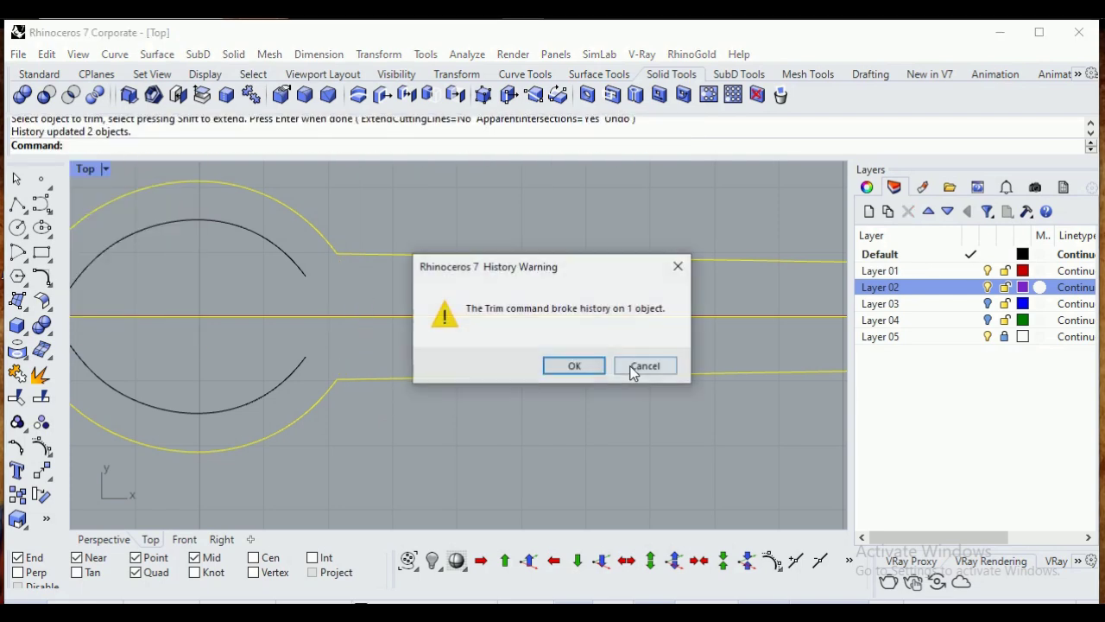
{"action": "left_click", "coordinate": [591, 369]}
{"action": "left_click", "coordinate": [602, 432]}
Connect the open ends of the two inner wavy curves with a vertical polyline segment
{"action": "scroll", "coordinate": [603, 447], "scroll_direction": "down", "scroll_amount": 5}
{"action": "scroll", "coordinate": [453, 380], "scroll_direction": "up", "scroll_amount": 7}
{"action": "right_click", "coordinate": [453, 306]}
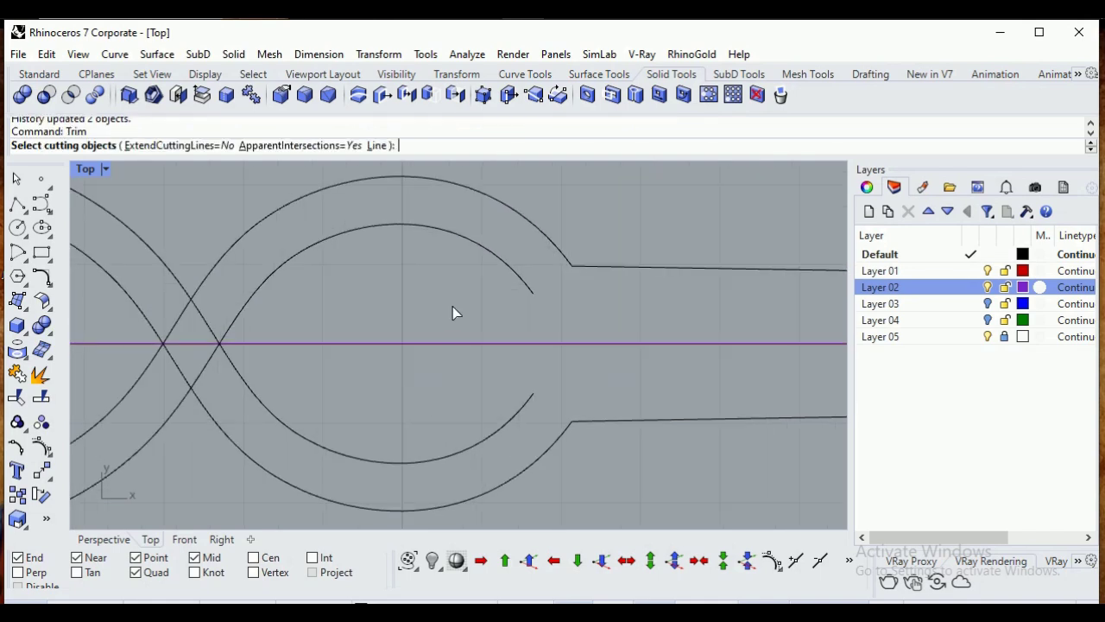
{"action": "left_click", "coordinate": [23, 207]}
{"action": "left_click", "coordinate": [533, 294]}
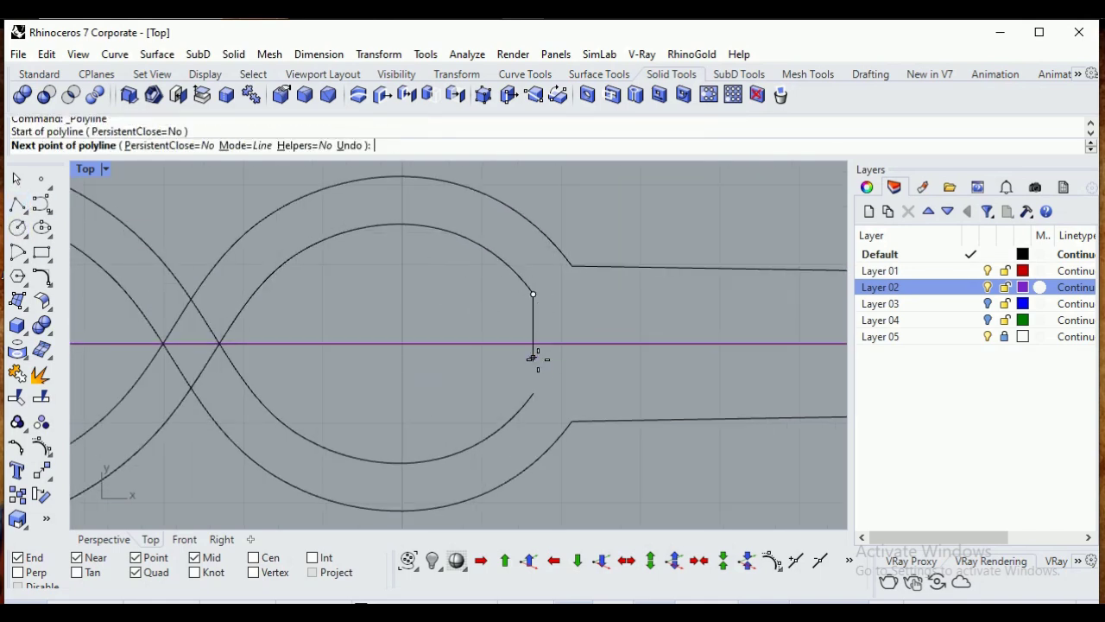
{"action": "left_click", "coordinate": [533, 392]}
{"action": "right_click", "coordinate": [602, 360]}
{"action": "scroll", "coordinate": [616, 298], "scroll_direction": "down", "scroll_amount": 3}
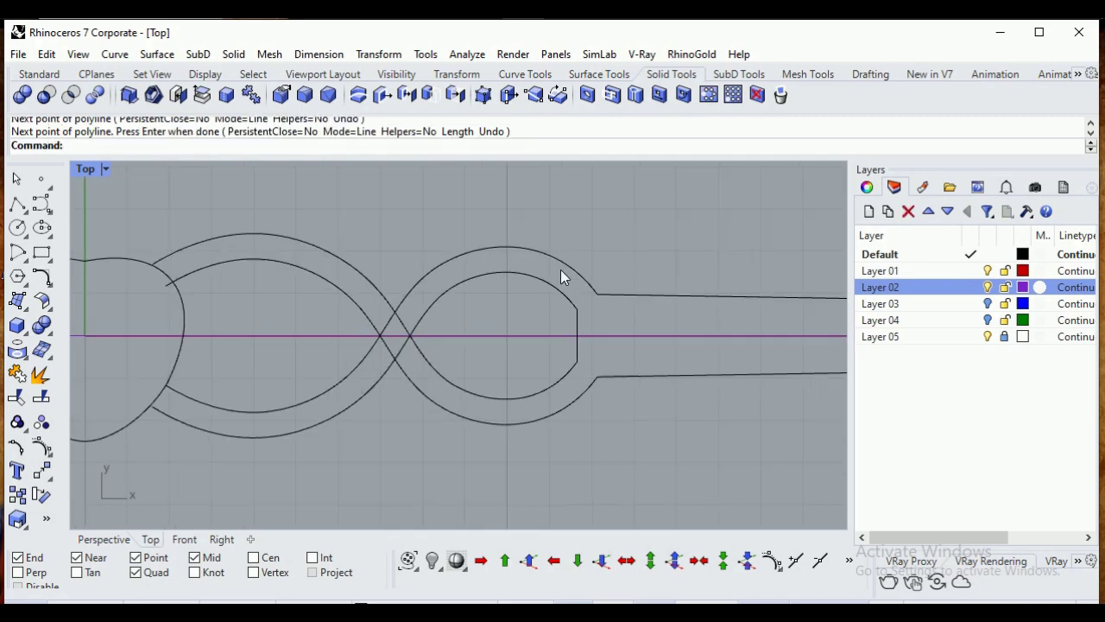
Draw a short polyline from the inner loop's upper corner to the junction of the outer curve and upper tapering line
{"action": "scroll", "coordinate": [557, 265], "scroll_direction": "up", "scroll_amount": 1}
{"action": "scroll", "coordinate": [594, 328], "scroll_direction": "down", "scroll_amount": 2}
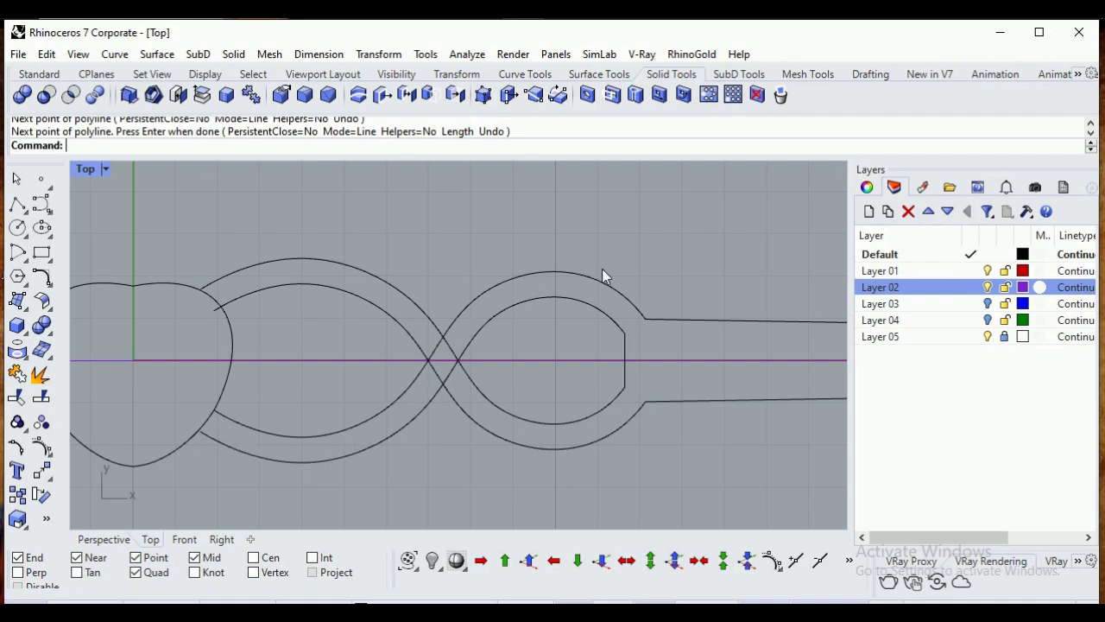
{"action": "scroll", "coordinate": [626, 322], "scroll_direction": "up", "scroll_amount": 4}
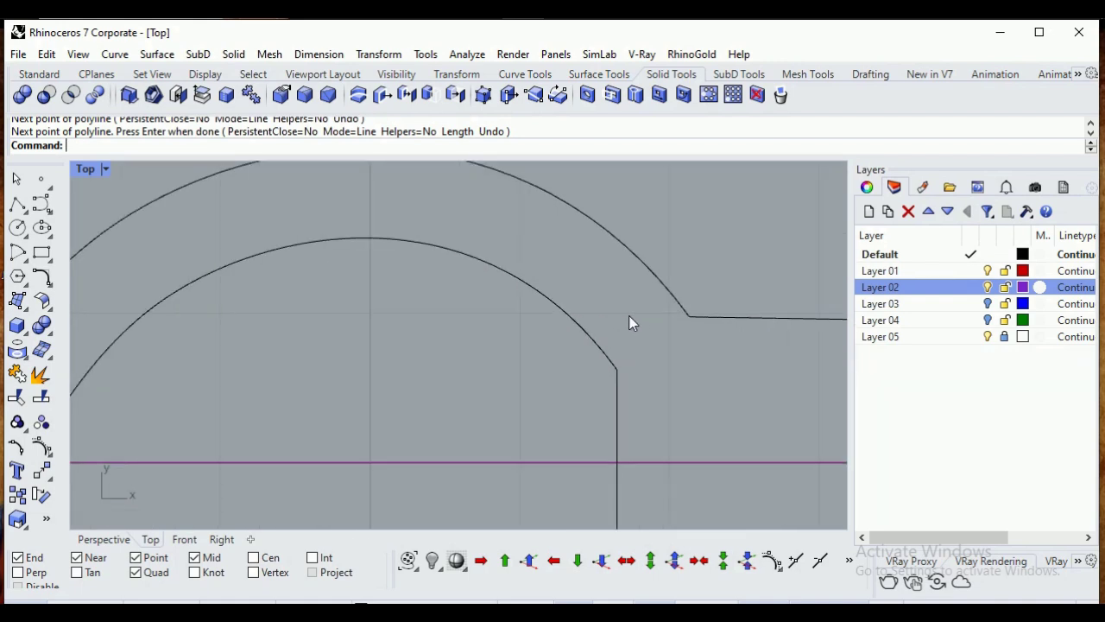
{"action": "right_click", "coordinate": [615, 314]}
{"action": "left_click", "coordinate": [616, 370]}
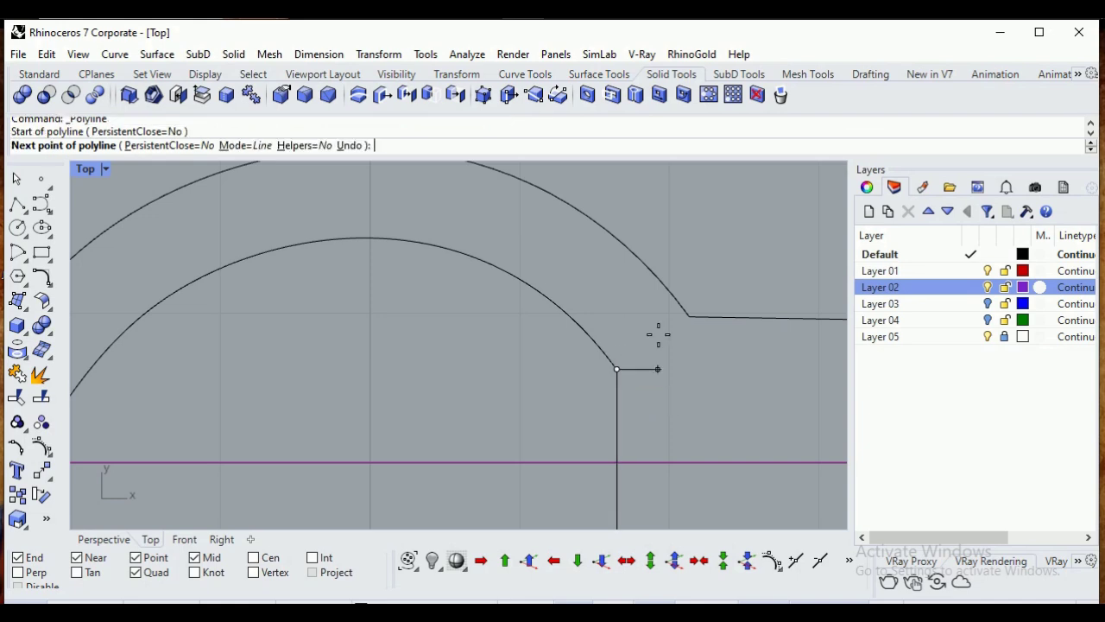
{"action": "left_click", "coordinate": [691, 316]}
{"action": "right_click", "coordinate": [694, 289]}
{"action": "scroll", "coordinate": [694, 290], "scroll_direction": "down", "scroll_amount": 3}
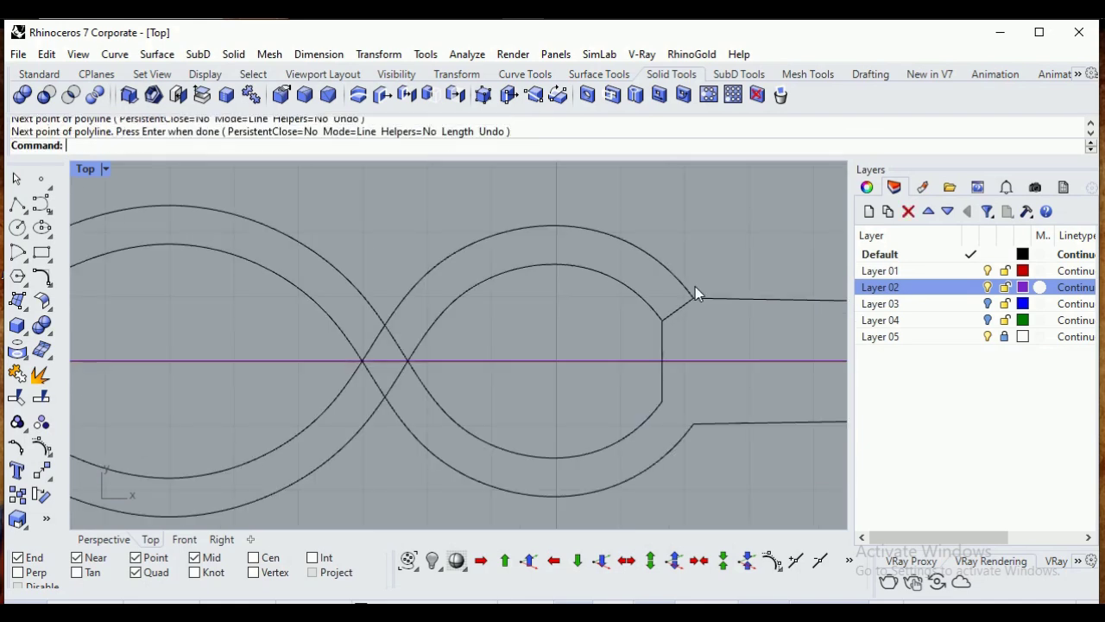
{"action": "scroll", "coordinate": [698, 293], "scroll_direction": "up", "scroll_amount": 3}
{"action": "left_click", "coordinate": [722, 301]}
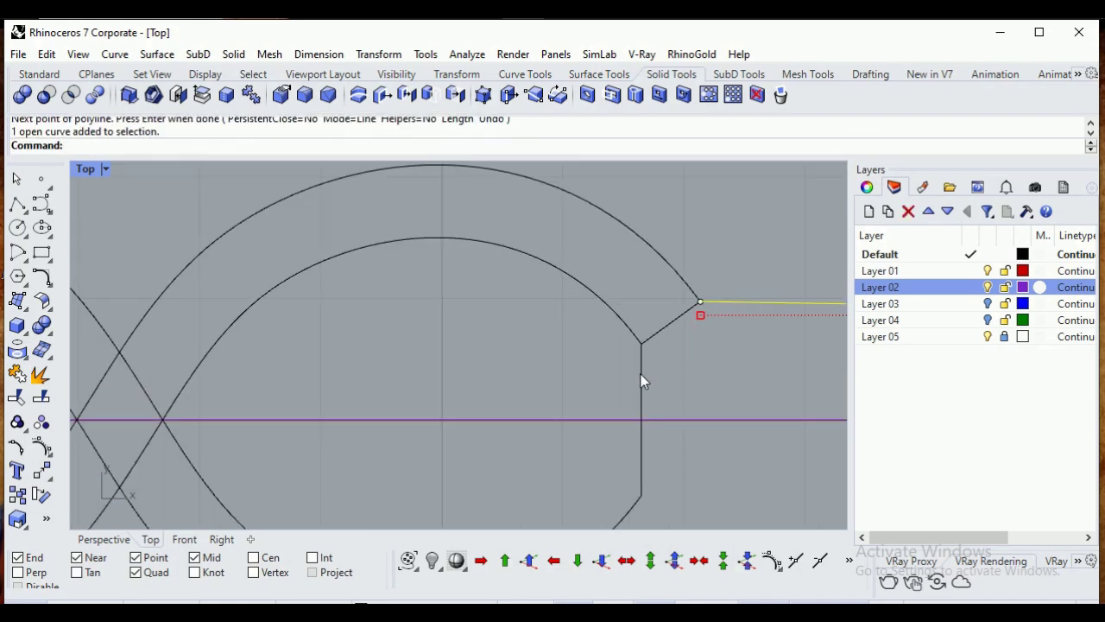
{"action": "left_click", "coordinate": [641, 374]}
{"action": "scroll", "coordinate": [660, 289], "scroll_direction": "down", "scroll_amount": 2}
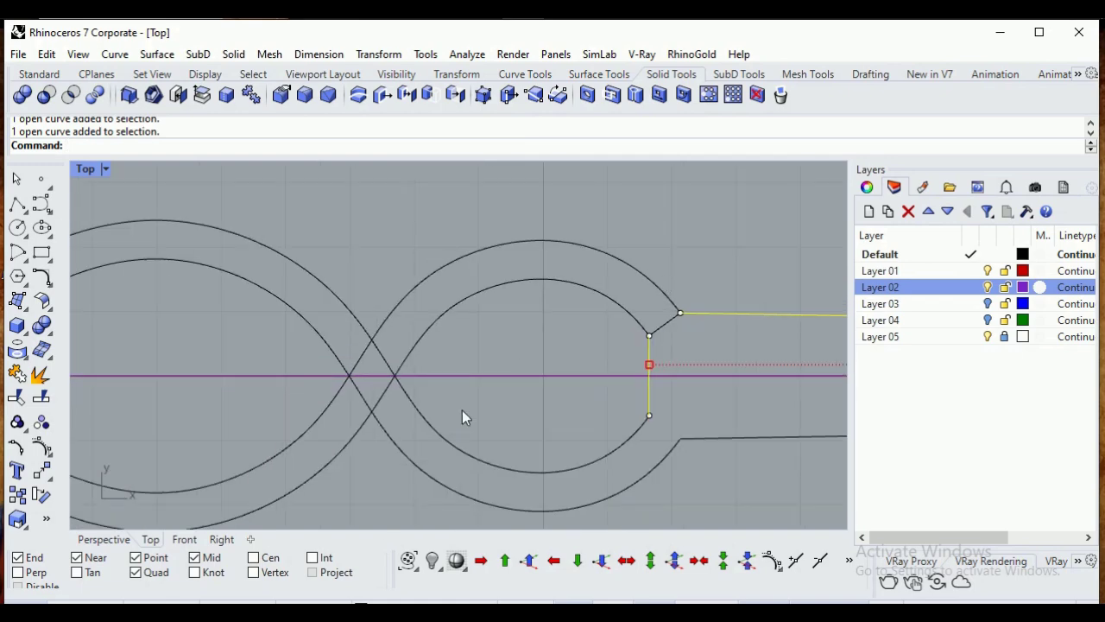
{"action": "scroll", "coordinate": [428, 388], "scroll_direction": "down", "scroll_amount": 2}
{"action": "scroll", "coordinate": [584, 325], "scroll_direction": "up", "scroll_amount": 4}
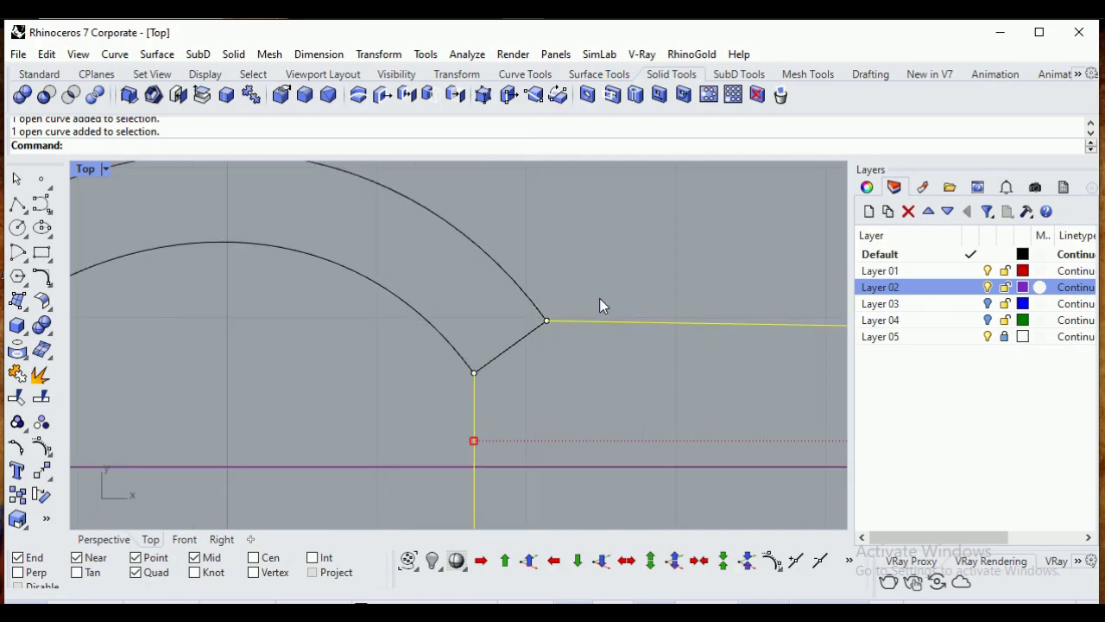
{"action": "scroll", "coordinate": [600, 299], "scroll_direction": "down", "scroll_amount": 2}
{"action": "scroll", "coordinate": [562, 278], "scroll_direction": "up", "scroll_amount": 2}
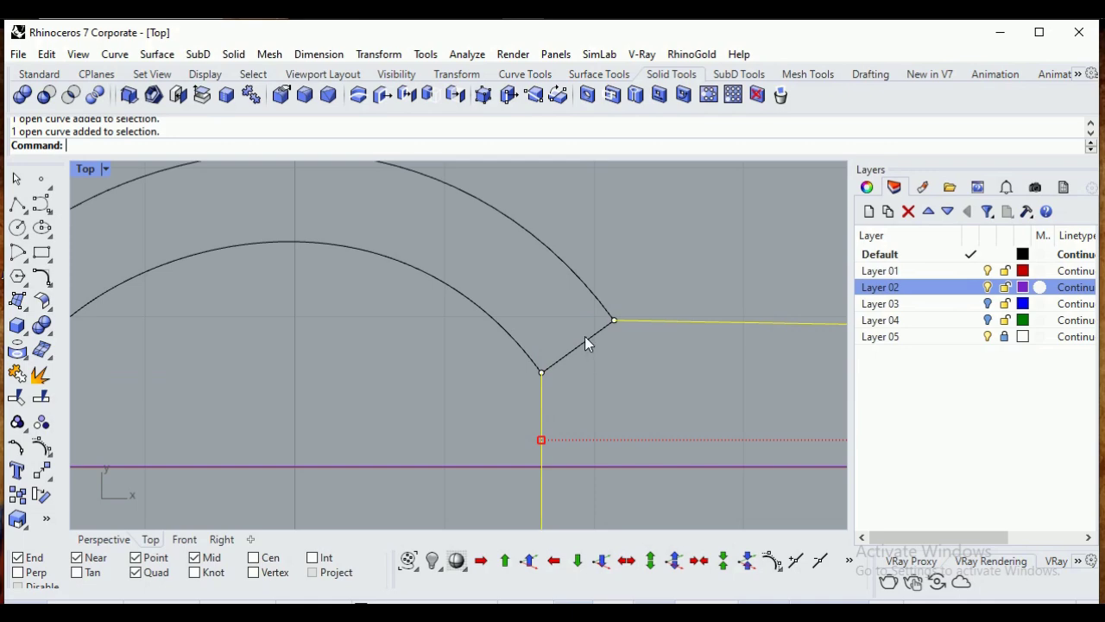
{"action": "left_click", "coordinate": [584, 335]}
{"action": "left_click", "coordinate": [563, 261]}
{"action": "scroll", "coordinate": [611, 280], "scroll_direction": "down", "scroll_amount": 6}
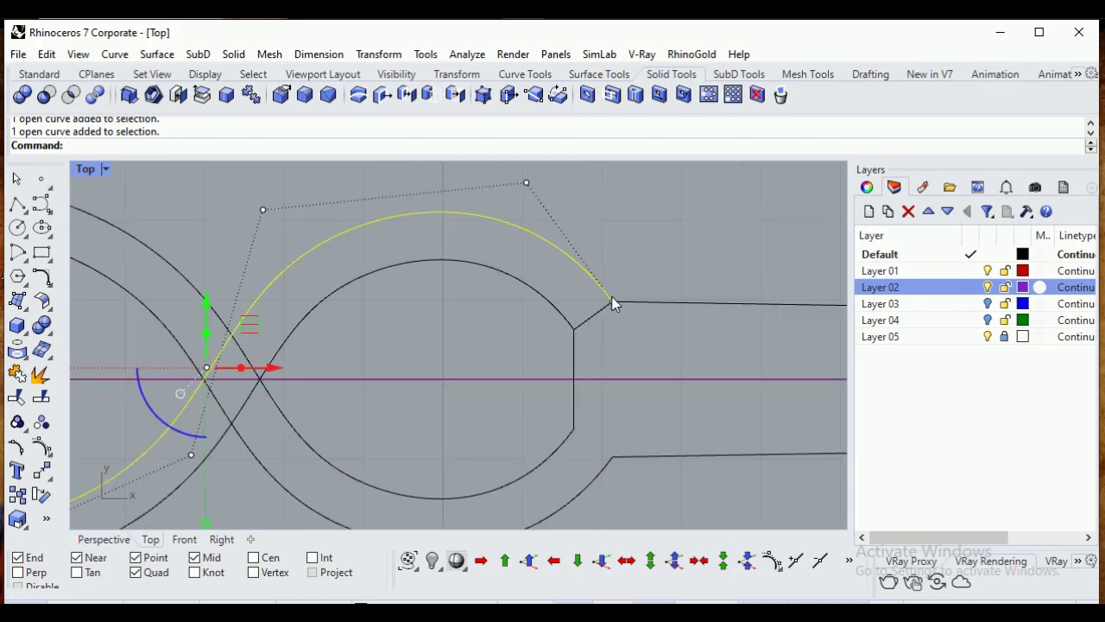
{"action": "left_click", "coordinate": [547, 293], "text": "shift"}
{"action": "scroll", "coordinate": [596, 326], "scroll_direction": "down", "scroll_amount": 7}
{"action": "scroll", "coordinate": [411, 340], "scroll_direction": "up", "scroll_amount": 10}
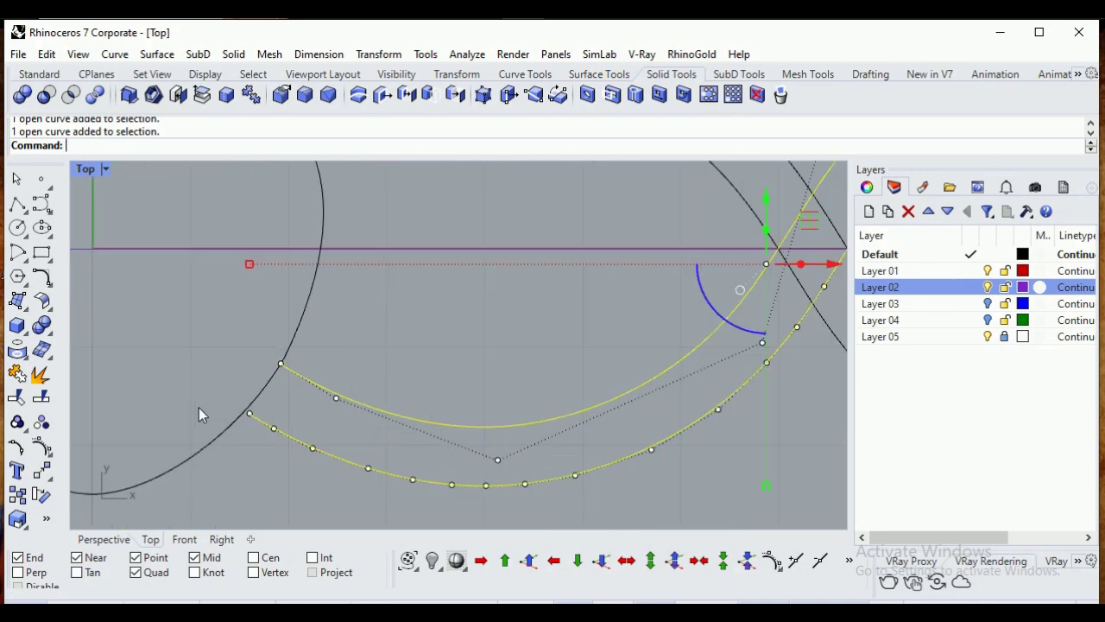
{"action": "scroll", "coordinate": [200, 419], "scroll_direction": "up", "scroll_amount": 1}
{"action": "left_click", "coordinate": [17, 203]}
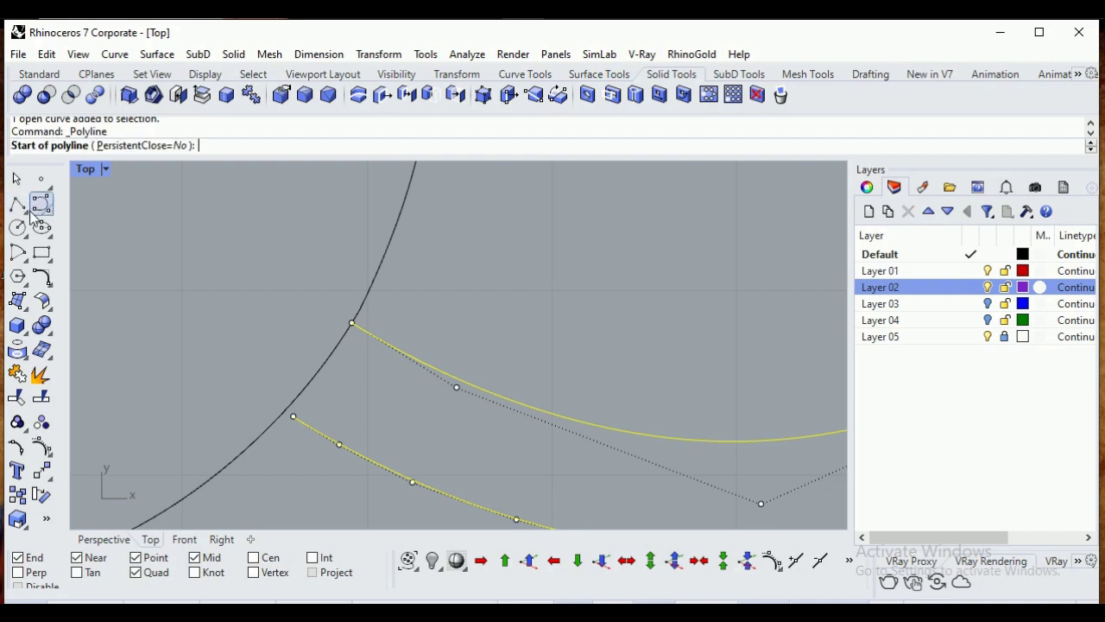
{"action": "left_click", "coordinate": [351, 323]}
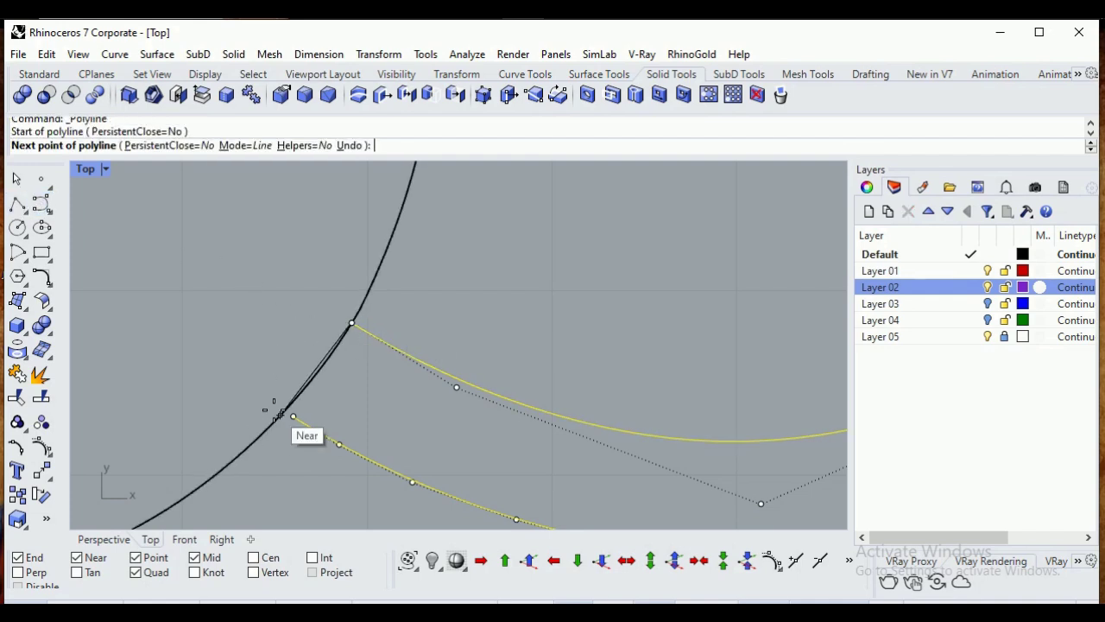
{"action": "scroll", "coordinate": [278, 406], "scroll_direction": "up", "scroll_amount": 4}
{"action": "key", "text": "Escape"}
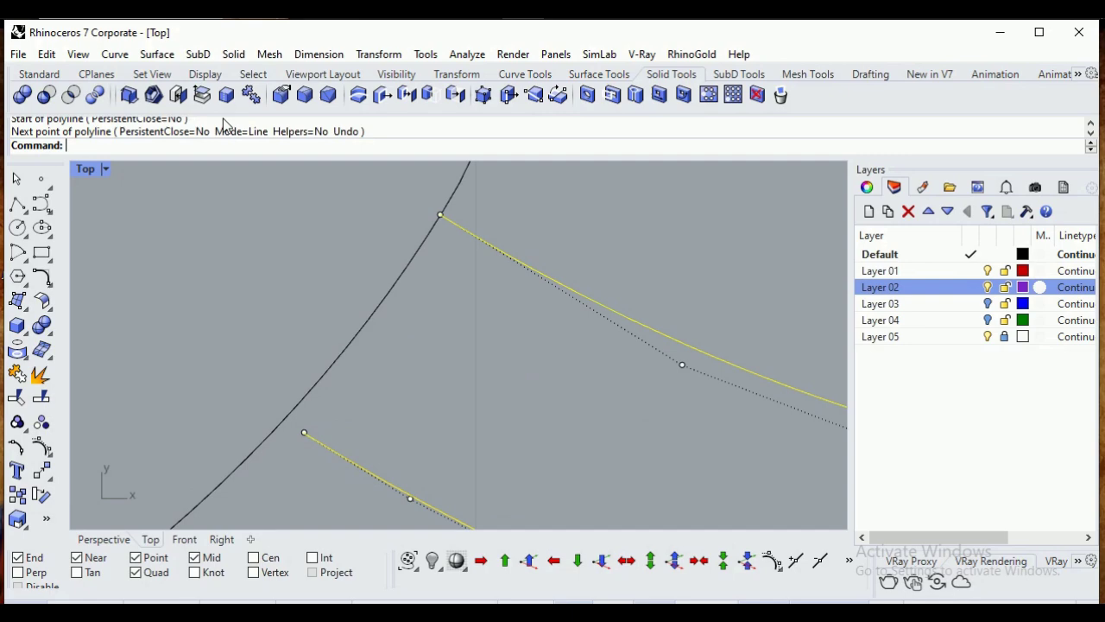
{"action": "key", "text": "Escape"}
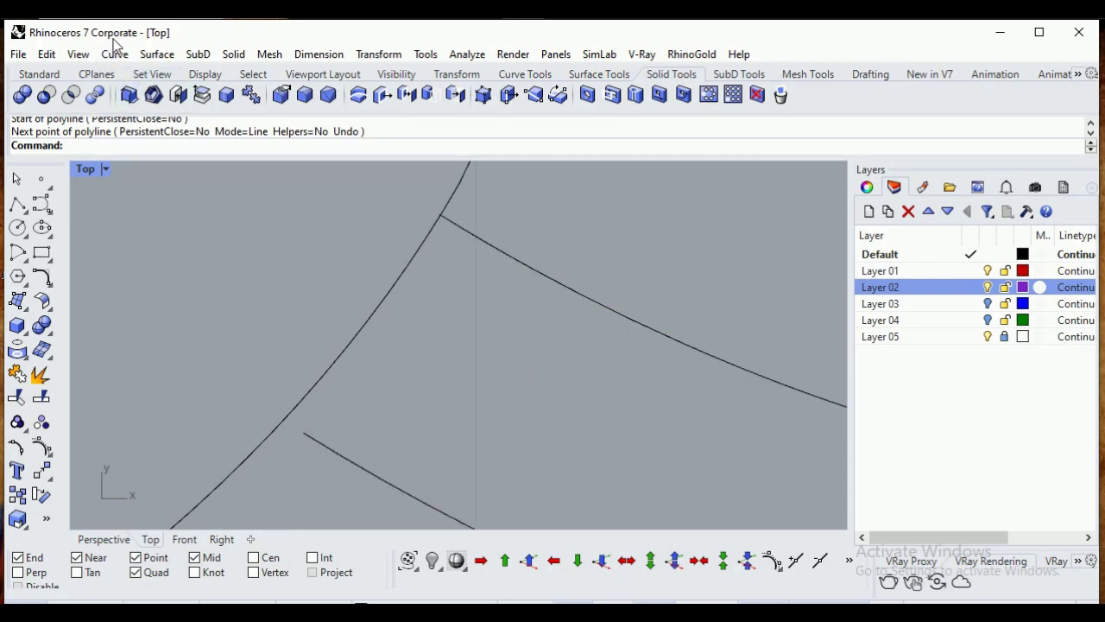
Extend the lower strand's outer curve by arc until it meets the heart outline
{"action": "left_click", "coordinate": [115, 54]}
{"action": "mouse_move", "coordinate": [268, 353]}
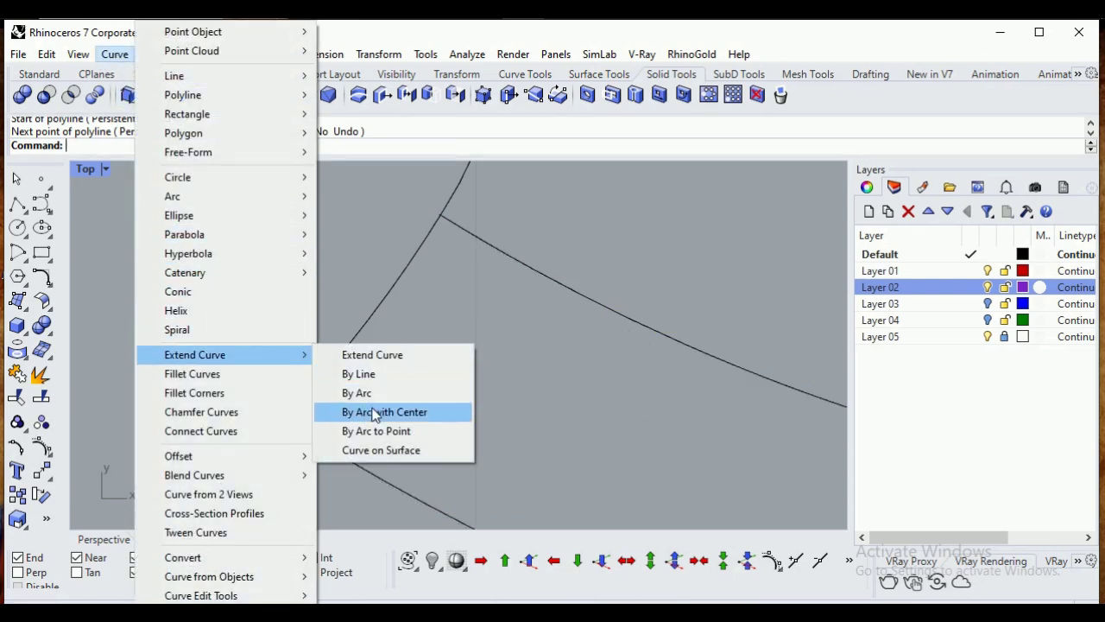
{"action": "left_click", "coordinate": [358, 393]}
{"action": "left_click", "coordinate": [348, 456]}
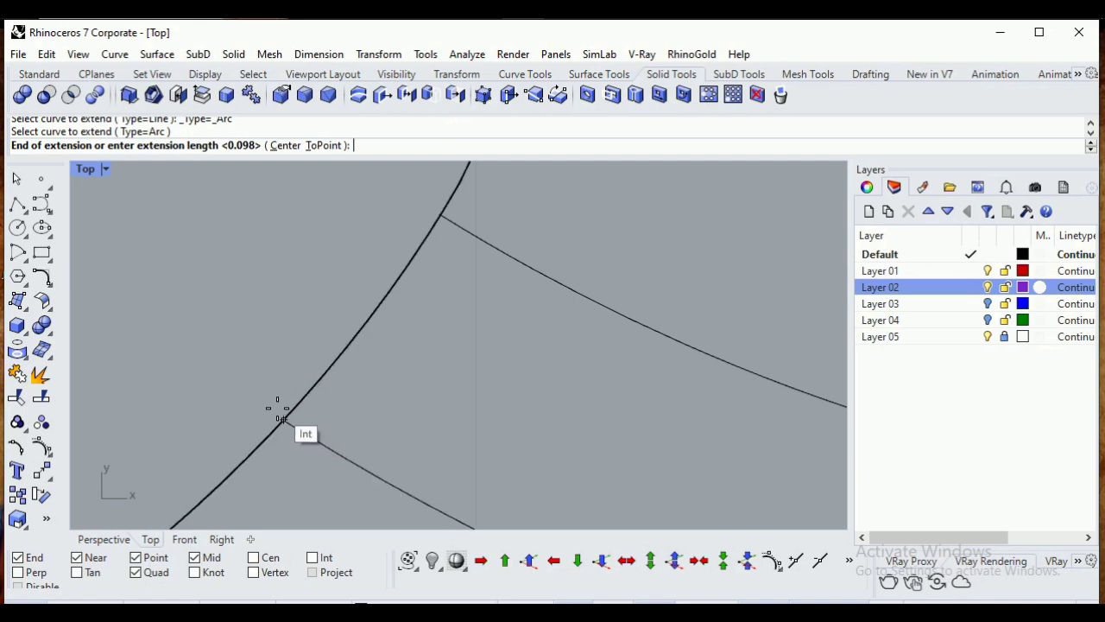
{"action": "left_click", "coordinate": [281, 419]}
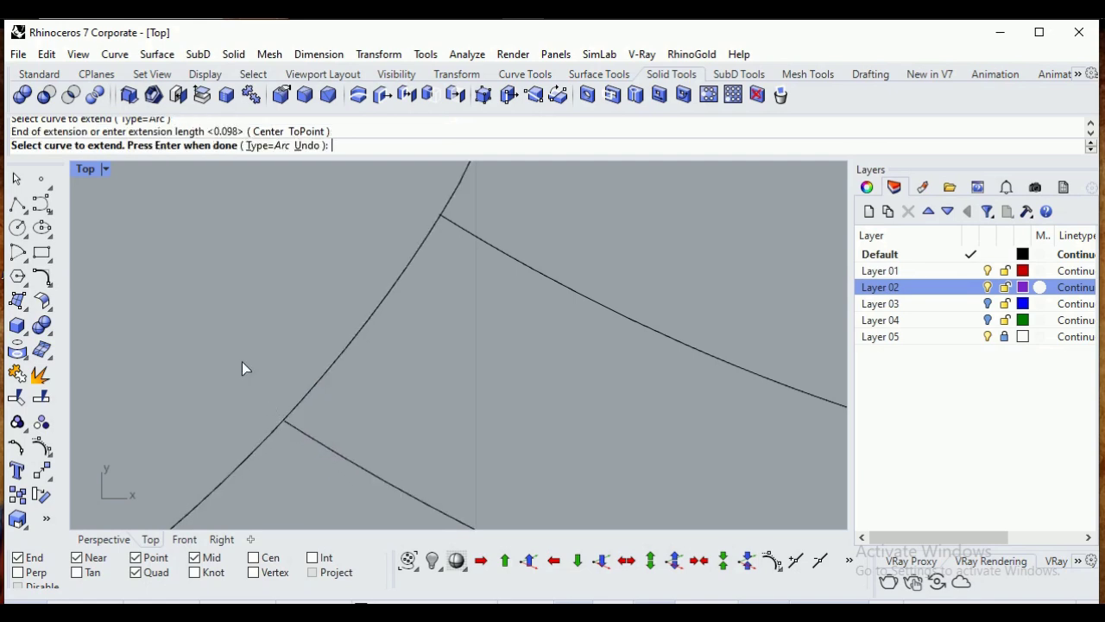
Draw a polyline segment closing the lower strand between its two curve ends on the heart outline
{"action": "left_click", "coordinate": [18, 203]}
{"action": "left_click", "coordinate": [286, 416]}
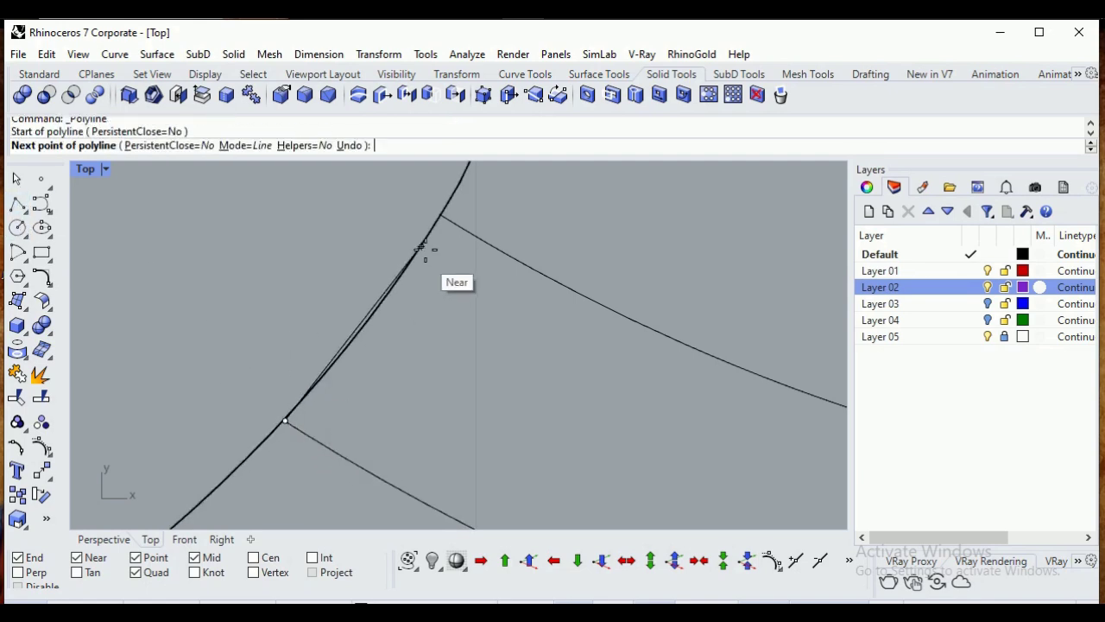
{"action": "left_click", "coordinate": [440, 216]}
{"action": "key", "text": "Return"}
Join the lower strand's two wavy curves with the short segments at both ends into one closed curve
{"action": "left_click", "coordinate": [407, 271]}
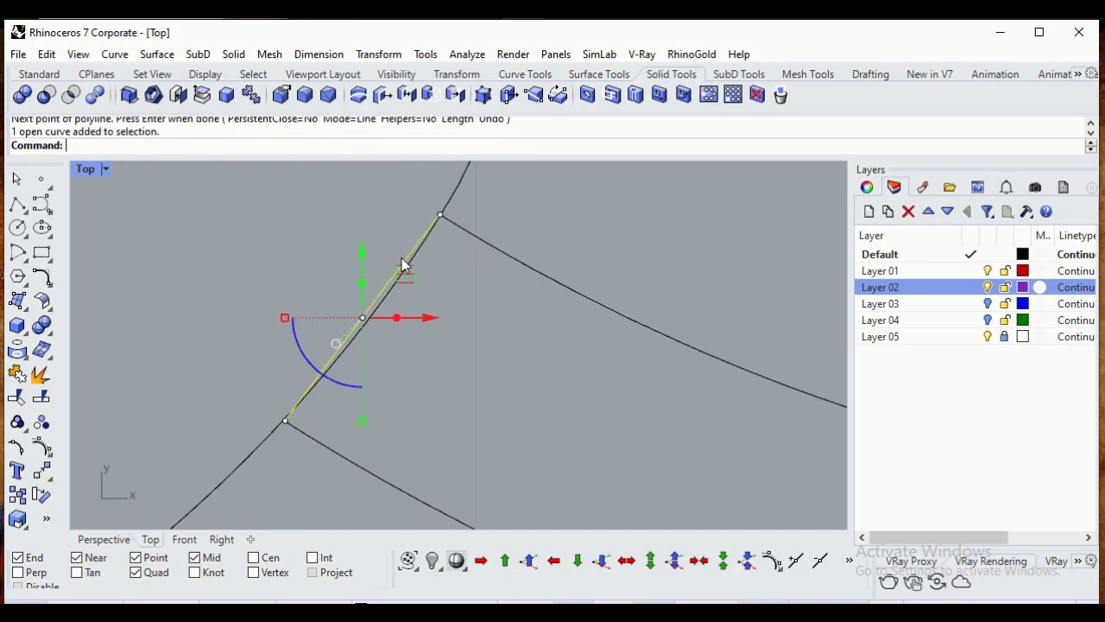
{"action": "left_click", "coordinate": [509, 247], "text": "shift"}
{"action": "scroll", "coordinate": [431, 346], "scroll_direction": "down", "scroll_amount": 5}
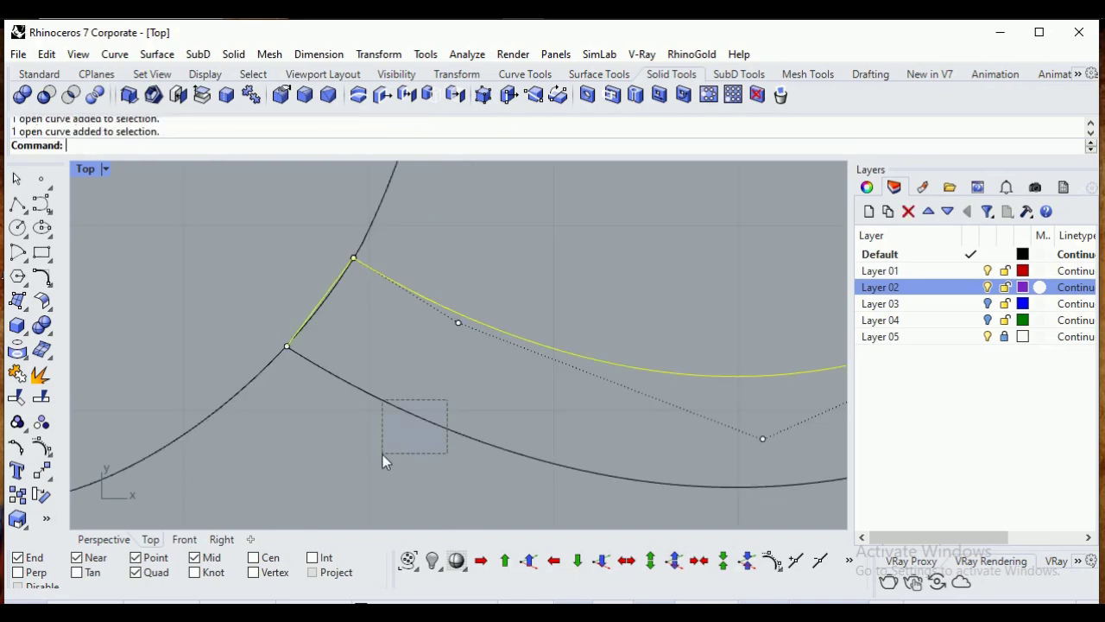
{"action": "left_click_drag", "start_coordinate": [383, 454], "coordinate": [380, 455], "text": "shift"}
{"action": "scroll", "coordinate": [302, 449], "scroll_direction": "down", "scroll_amount": 10}
{"action": "scroll", "coordinate": [528, 330], "scroll_direction": "up", "scroll_amount": 5}
{"action": "scroll", "coordinate": [675, 381], "scroll_direction": "up", "scroll_amount": 5}
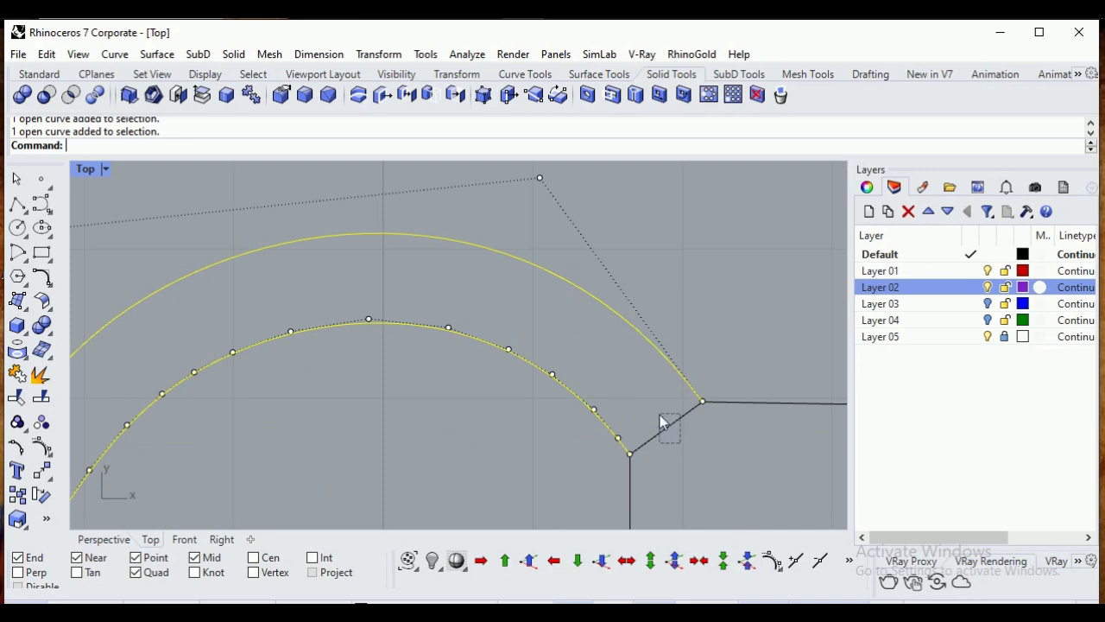
{"action": "key", "text": "ctrl+j"}
{"action": "scroll", "coordinate": [656, 371], "scroll_direction": "down", "scroll_amount": 5}
Join the other strand's two wavy curves, the vertical segment, both tapering lines and the shank's end line, accepting the history warning
{"action": "left_click", "coordinate": [401, 289]}
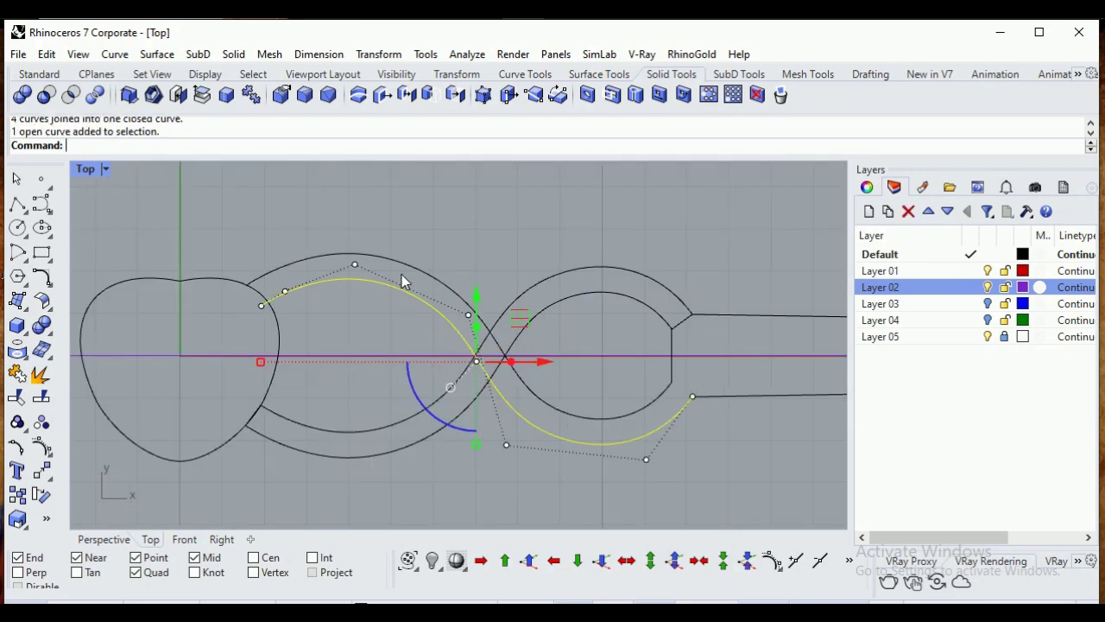
{"action": "left_click", "coordinate": [439, 269], "text": "shift"}
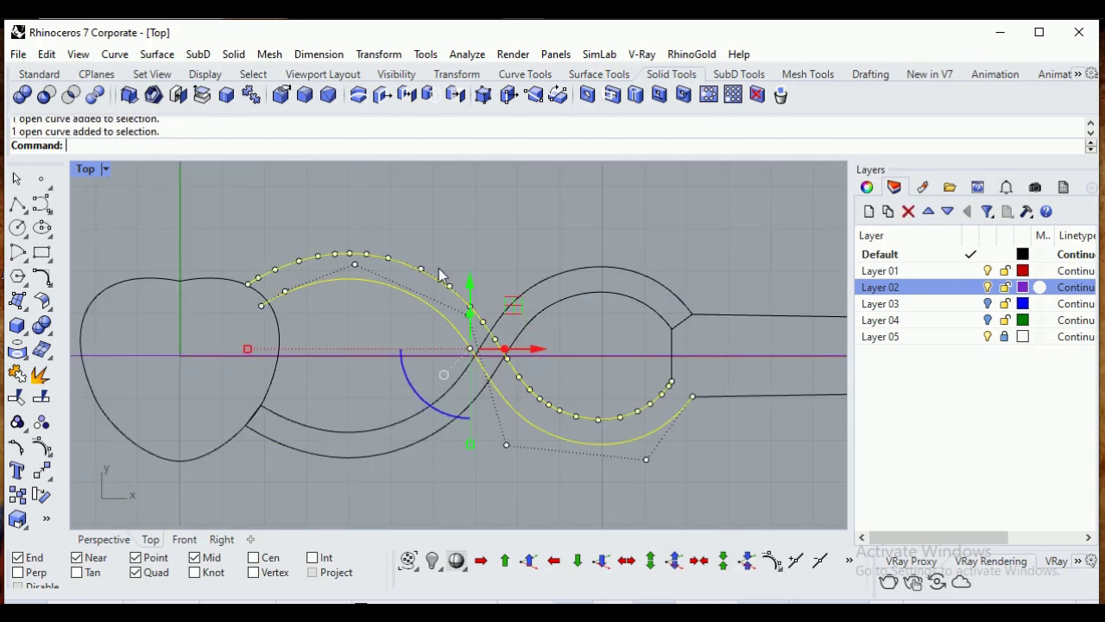
{"action": "left_click", "coordinate": [672, 341], "text": "shift"}
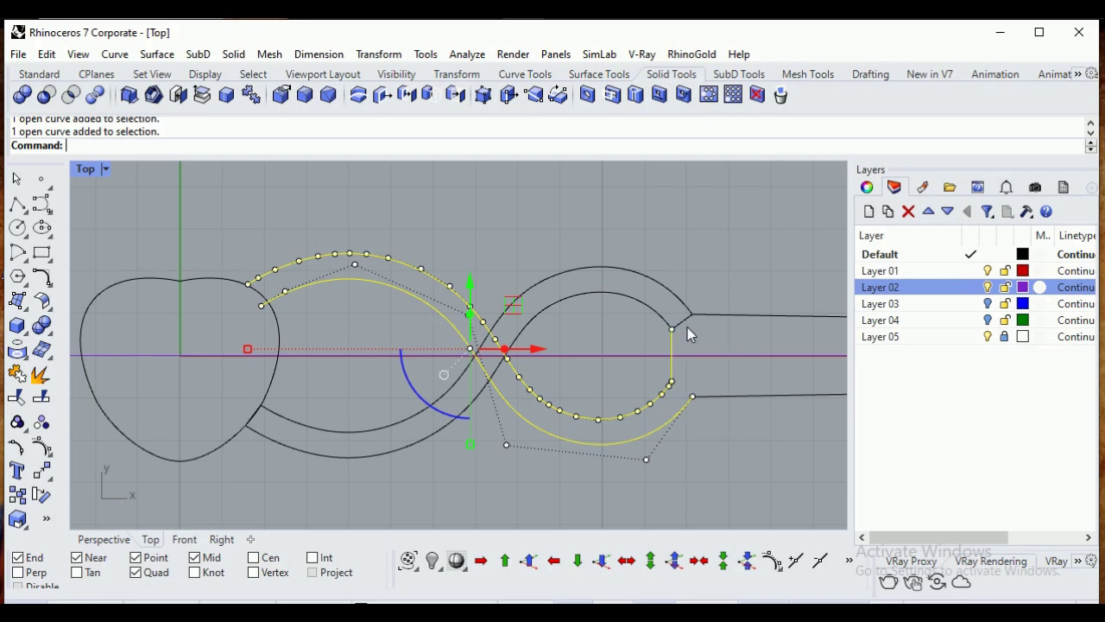
{"action": "left_click", "coordinate": [693, 398], "text": "shift"}
{"action": "scroll", "coordinate": [627, 430], "scroll_direction": "down", "scroll_amount": 3}
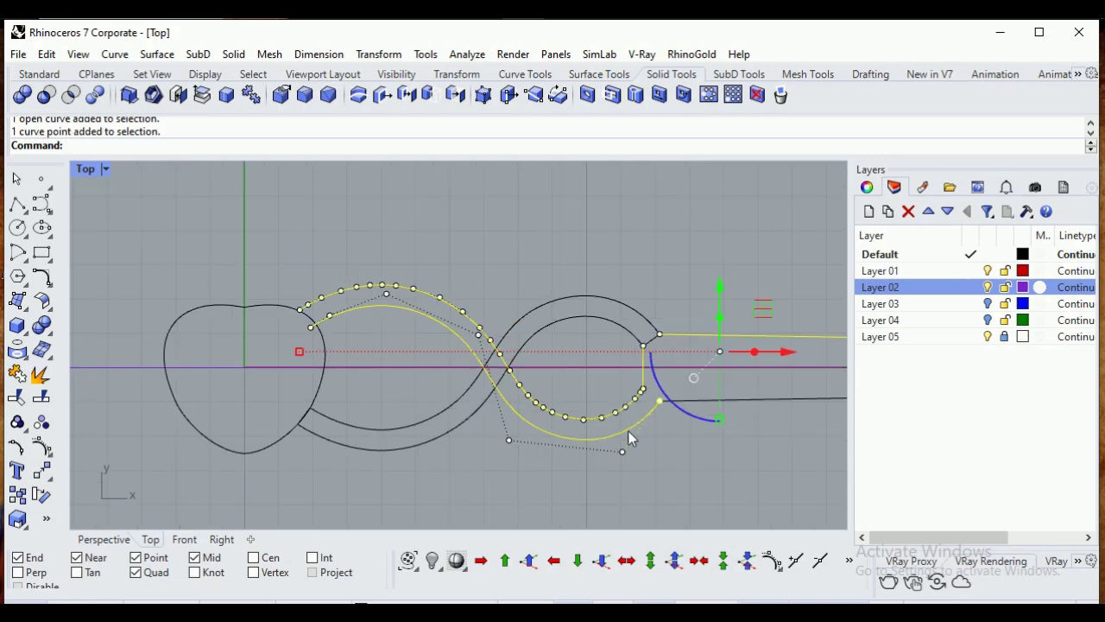
{"action": "left_click", "coordinate": [727, 401], "text": "shift"}
{"action": "scroll", "coordinate": [593, 447], "scroll_direction": "down", "scroll_amount": 3}
{"action": "scroll", "coordinate": [673, 406], "scroll_direction": "up", "scroll_amount": 4}
{"action": "left_click", "coordinate": [682, 396], "text": "shift"}
{"action": "key", "text": "ctrl+j"}
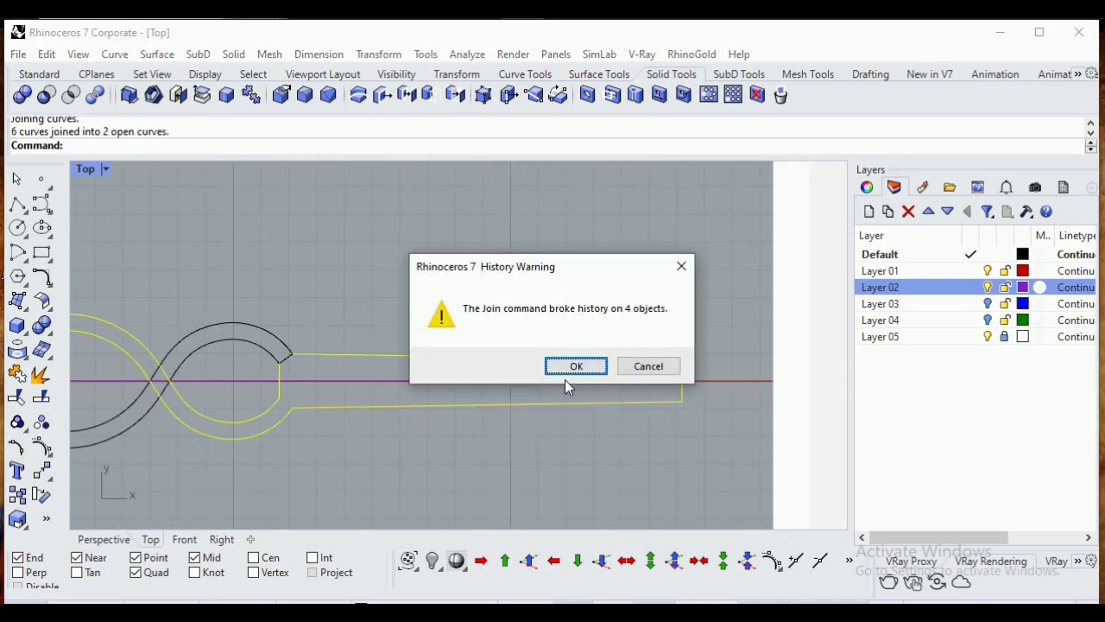
{"action": "left_click", "coordinate": [570, 367]}
Extend the upper strand's outer curve by arc to just inside the heart outline
{"action": "scroll", "coordinate": [570, 367], "scroll_direction": "down", "scroll_amount": 3}
{"action": "scroll", "coordinate": [419, 357], "scroll_direction": "up", "scroll_amount": 5}
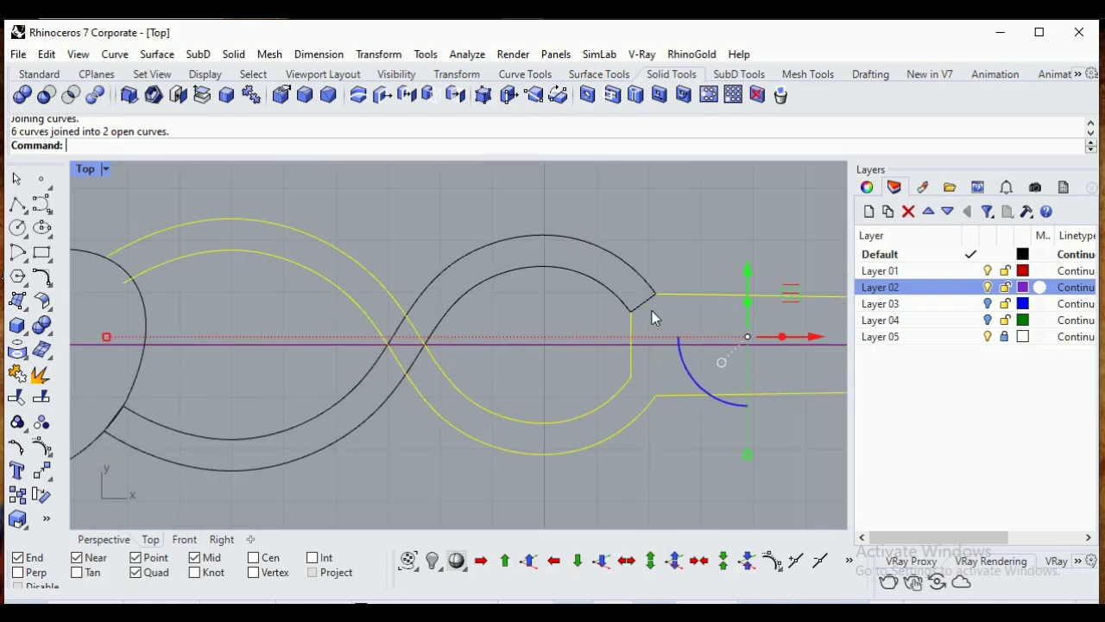
{"action": "scroll", "coordinate": [435, 340], "scroll_direction": "down", "scroll_amount": 2}
{"action": "scroll", "coordinate": [357, 306], "scroll_direction": "up", "scroll_amount": 6}
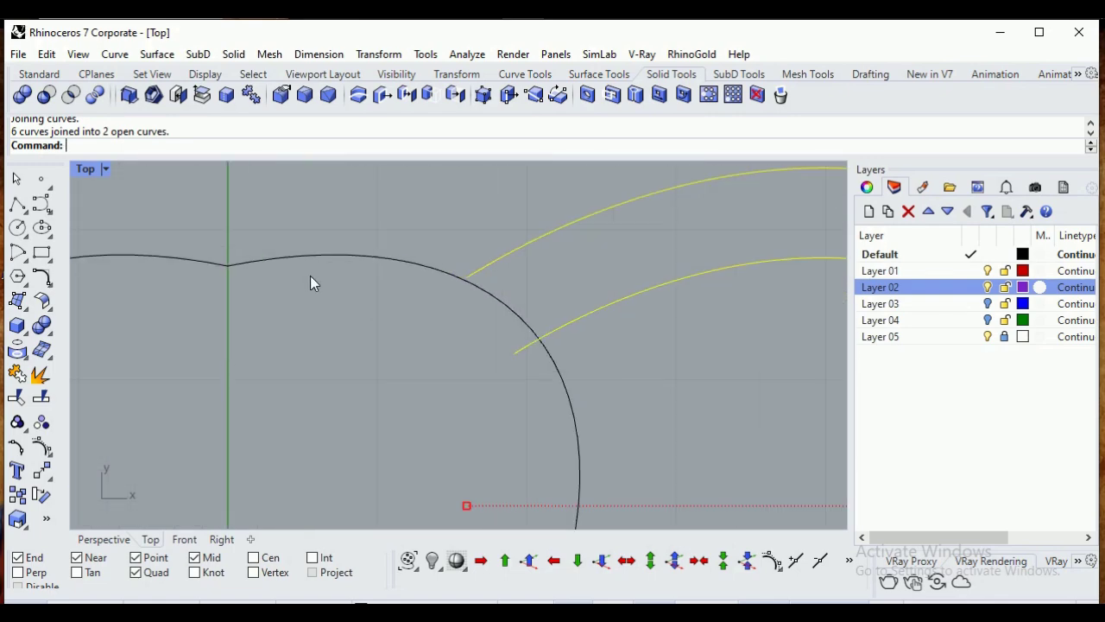
{"action": "scroll", "coordinate": [474, 234], "scroll_direction": "up", "scroll_amount": 3}
{"action": "key", "text": "Escape"}
{"action": "left_click", "coordinate": [115, 54]}
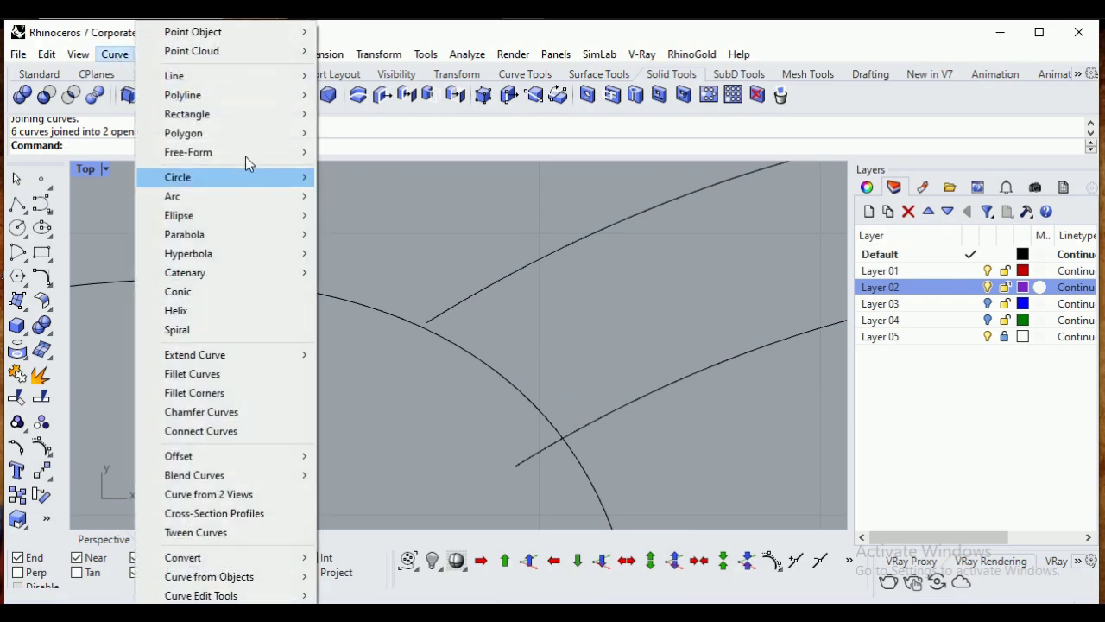
{"action": "mouse_move", "coordinate": [264, 355]}
{"action": "left_click", "coordinate": [361, 390]}
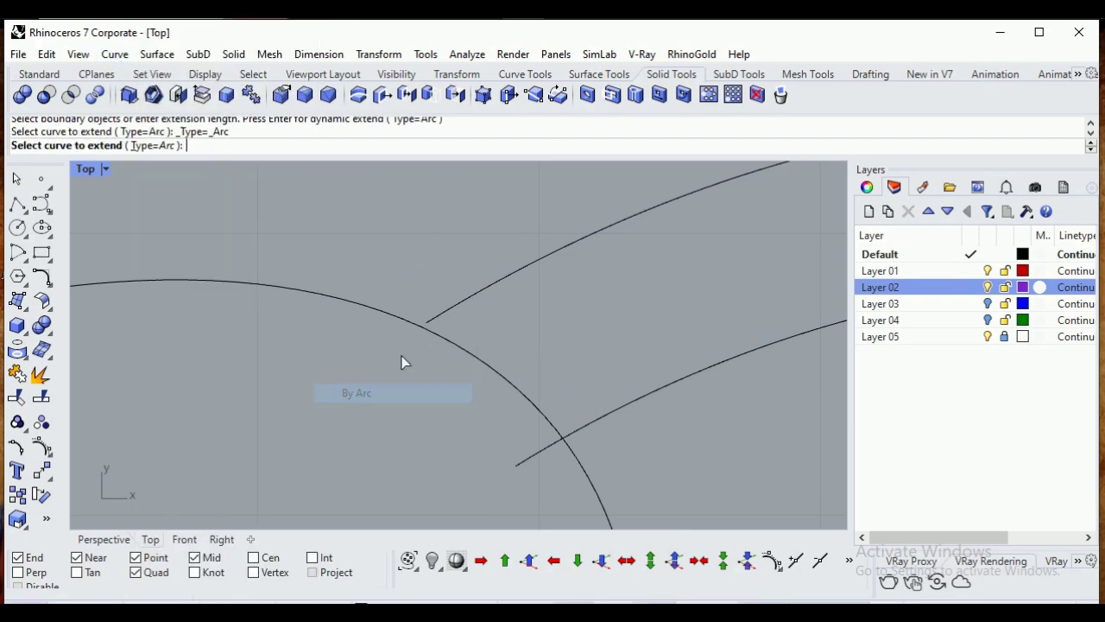
{"action": "left_click", "coordinate": [442, 308]}
{"action": "left_click", "coordinate": [416, 327]}
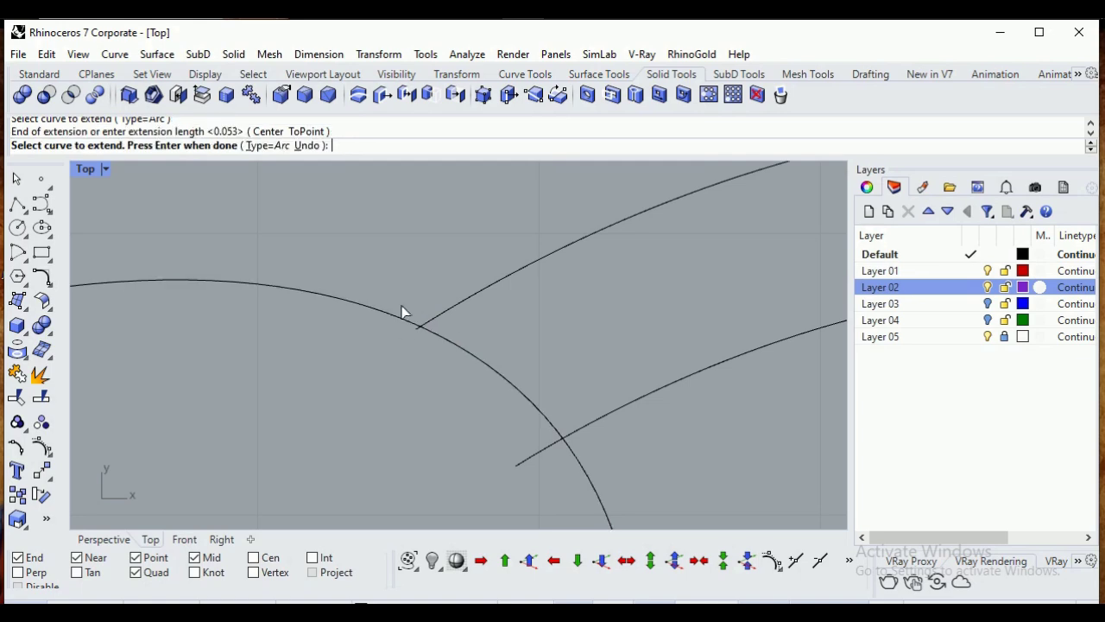
Draw a polyline segment from the extended outer curve's end to the inner curve, just inside the heart outline
{"action": "left_click", "coordinate": [17, 204]}
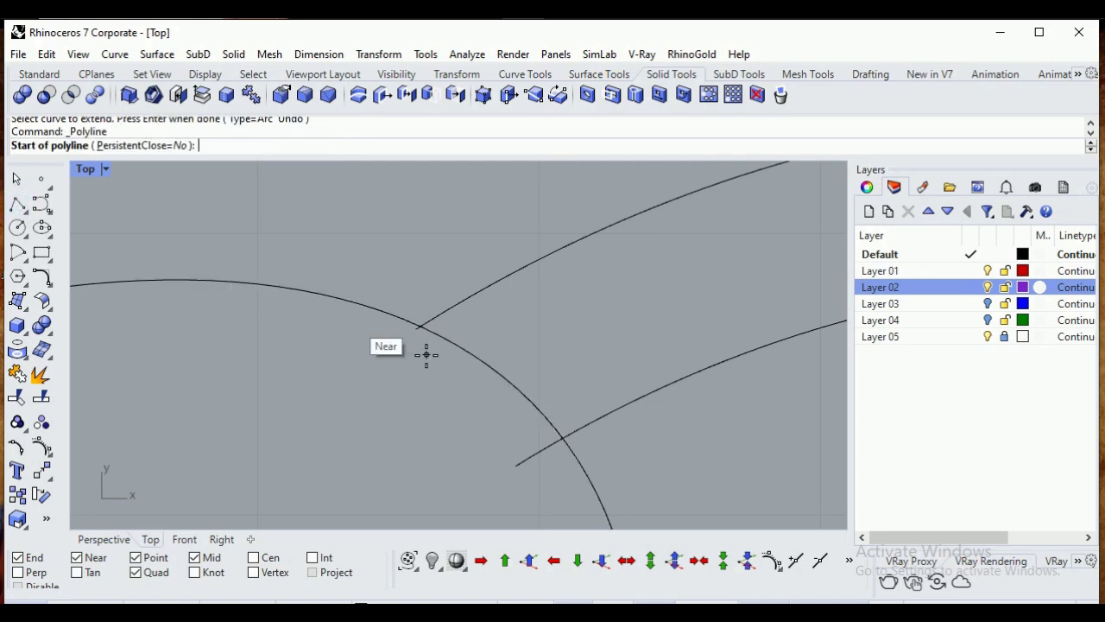
{"action": "left_click", "coordinate": [416, 328]}
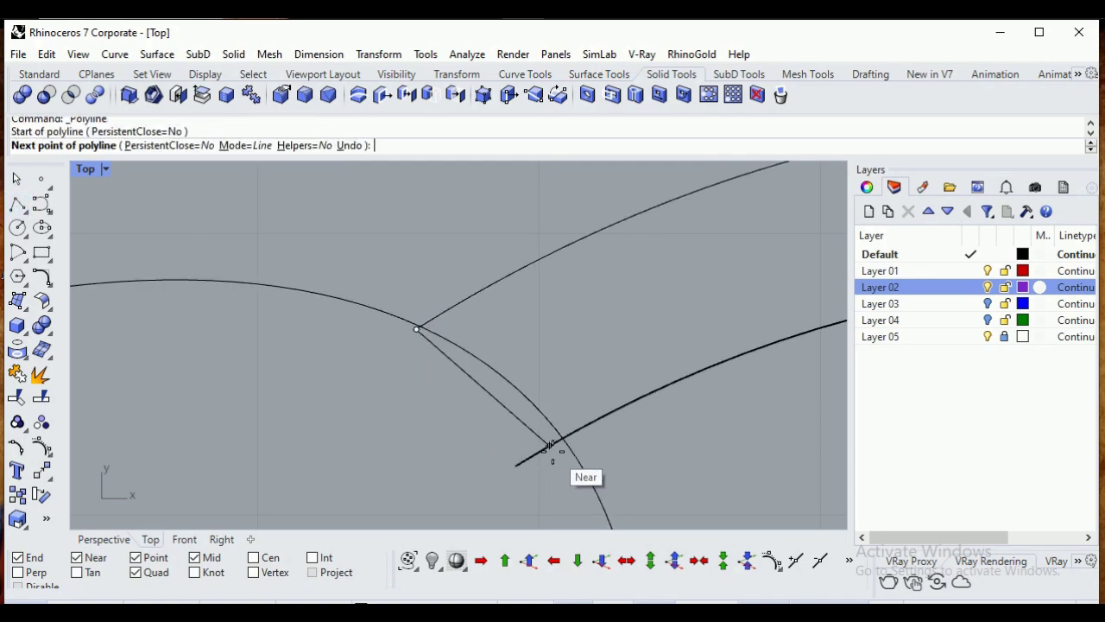
{"action": "left_click", "coordinate": [549, 446]}
{"action": "key", "text": "Return"}
Trim the inner curve's end that extends past the new closing segment inside the heart
{"action": "left_click_drag", "start_coordinate": [636, 460], "coordinate": [435, 371]}
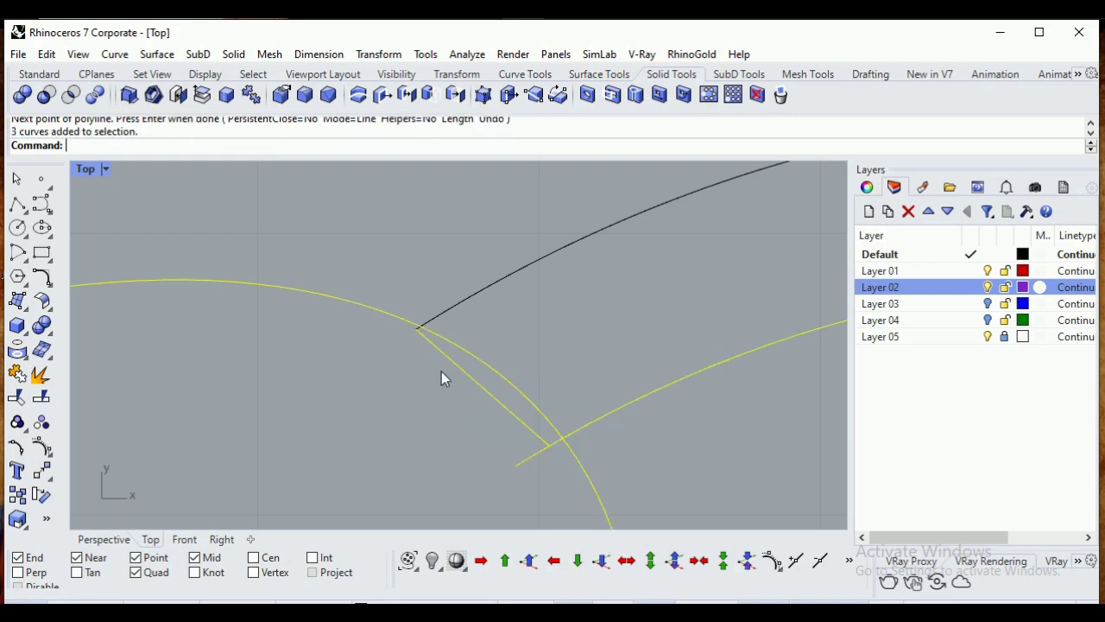
{"action": "left_click", "coordinate": [18, 397]}
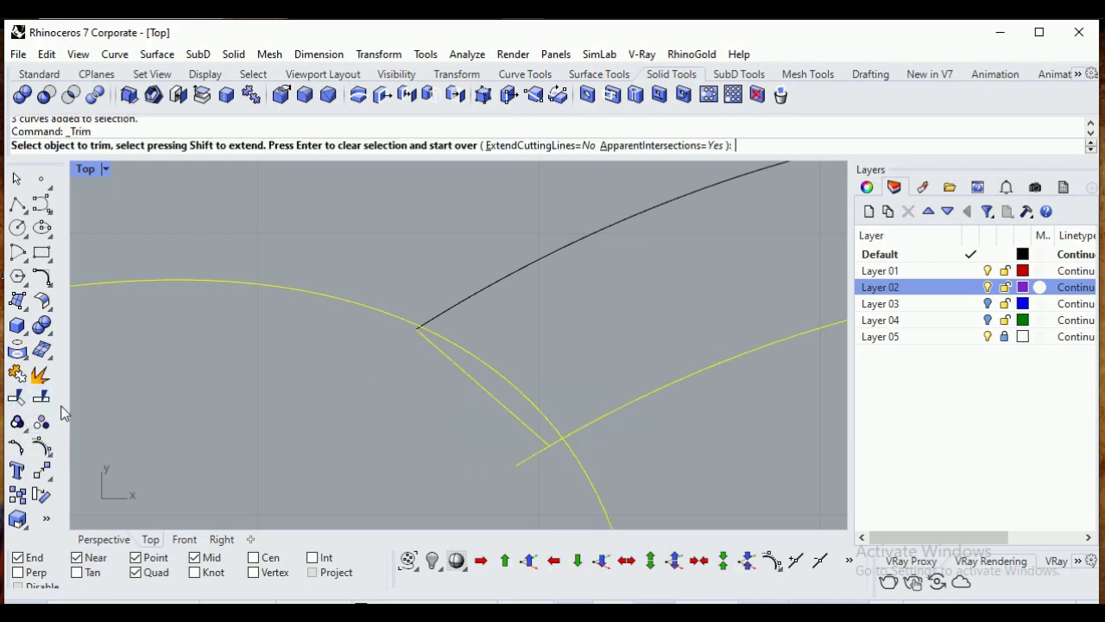
{"action": "left_click", "coordinate": [529, 462]}
{"action": "key", "text": "Return"}
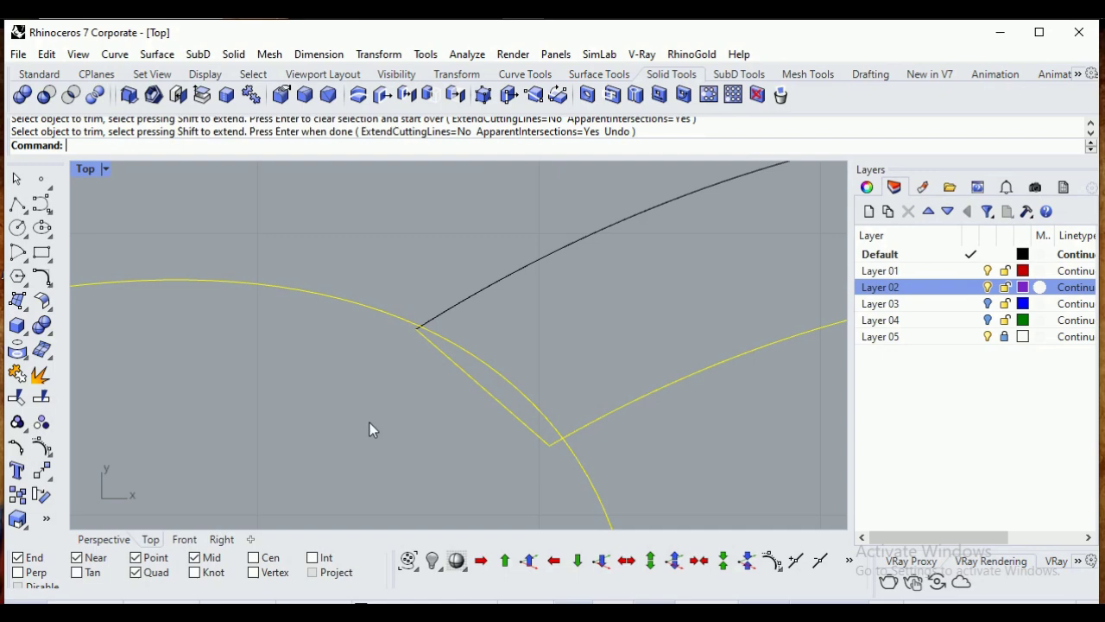
{"action": "key", "text": "Escape"}
Join the closing segment inside the heart with the upper strand's outer curve and the inner curve that continues into the shank outline
{"action": "left_click", "coordinate": [443, 354]}
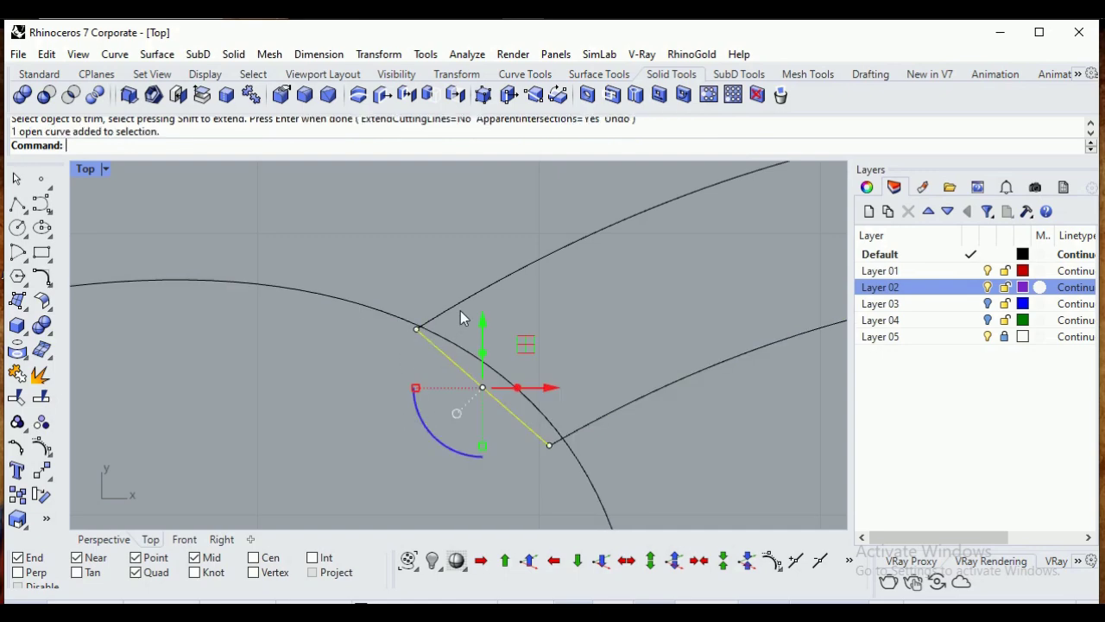
{"action": "left_click", "coordinate": [461, 308], "text": "shift"}
{"action": "left_click", "coordinate": [648, 402], "text": "shift"}
{"action": "scroll", "coordinate": [261, 384], "scroll_direction": "down", "scroll_amount": 5}
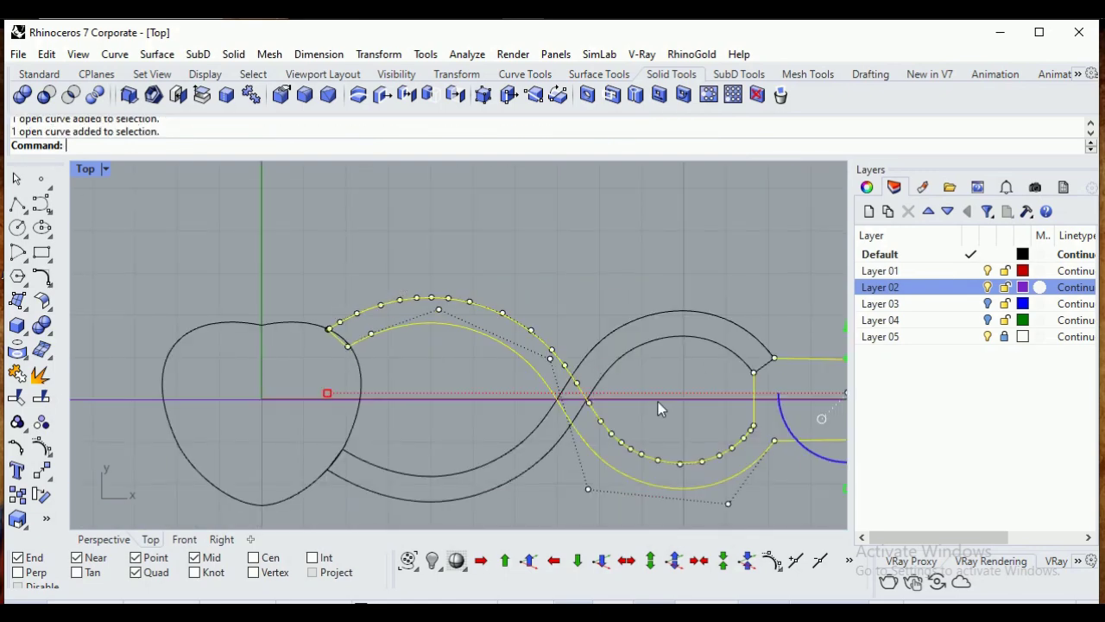
{"action": "key", "text": "ctrl+j"}
Draw a polyline segment between the two open corners where the other strand meets the shank outline
{"action": "scroll", "coordinate": [570, 388], "scroll_direction": "down", "scroll_amount": 2}
{"action": "right_click_drag", "start_coordinate": [842, 402], "coordinate": [604, 362]}
{"action": "scroll", "coordinate": [464, 334], "scroll_direction": "up", "scroll_amount": 18}
{"action": "scroll", "coordinate": [586, 400], "scroll_direction": "down", "scroll_amount": 8}
{"action": "right_click_drag", "start_coordinate": [637, 306], "coordinate": [587, 345]}
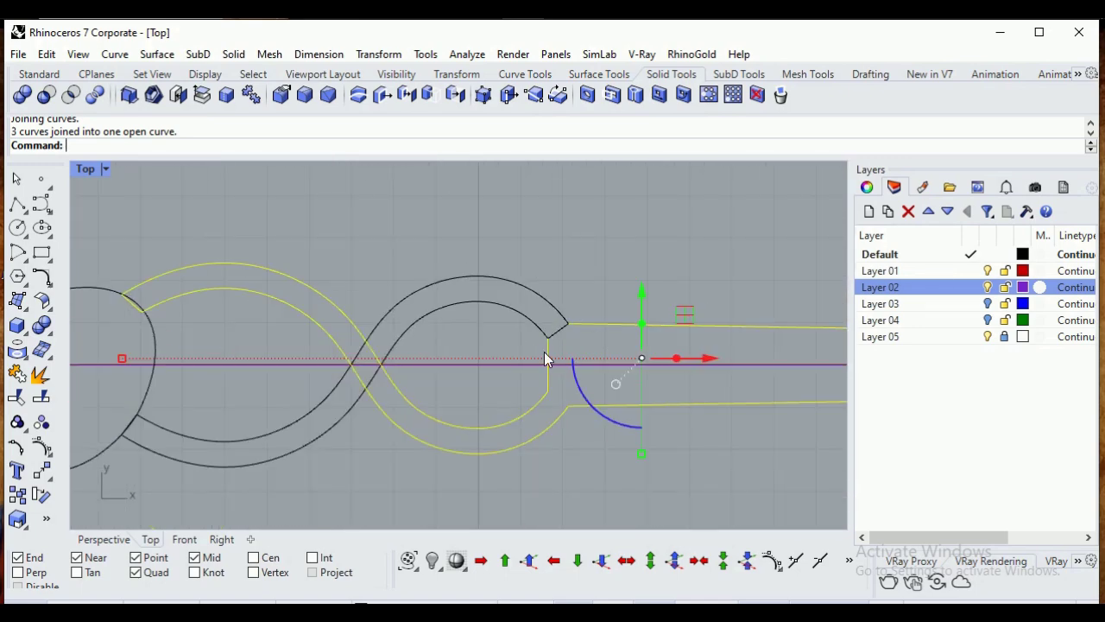
{"action": "scroll", "coordinate": [559, 321], "scroll_direction": "up", "scroll_amount": 10}
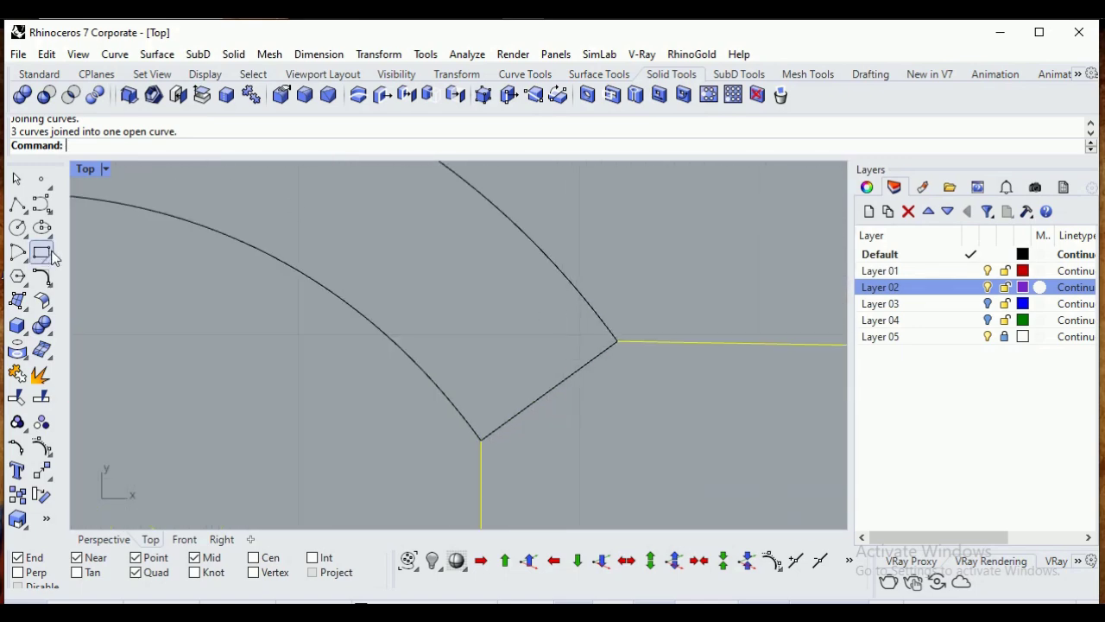
{"action": "key", "text": "Escape"}
{"action": "left_click", "coordinate": [18, 204]}
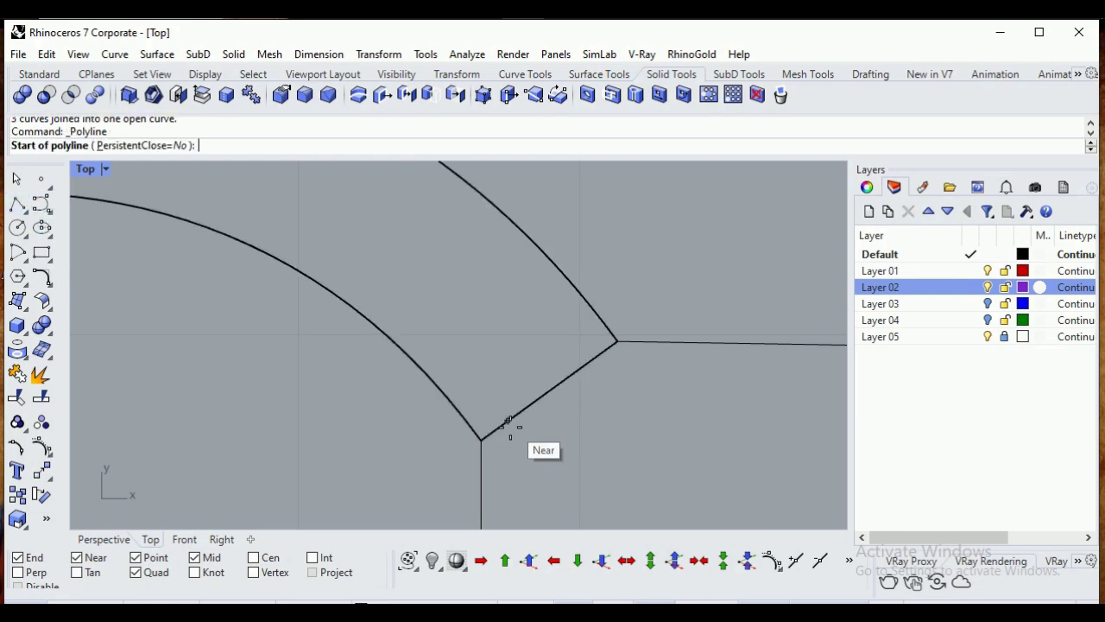
{"action": "left_click", "coordinate": [481, 440]}
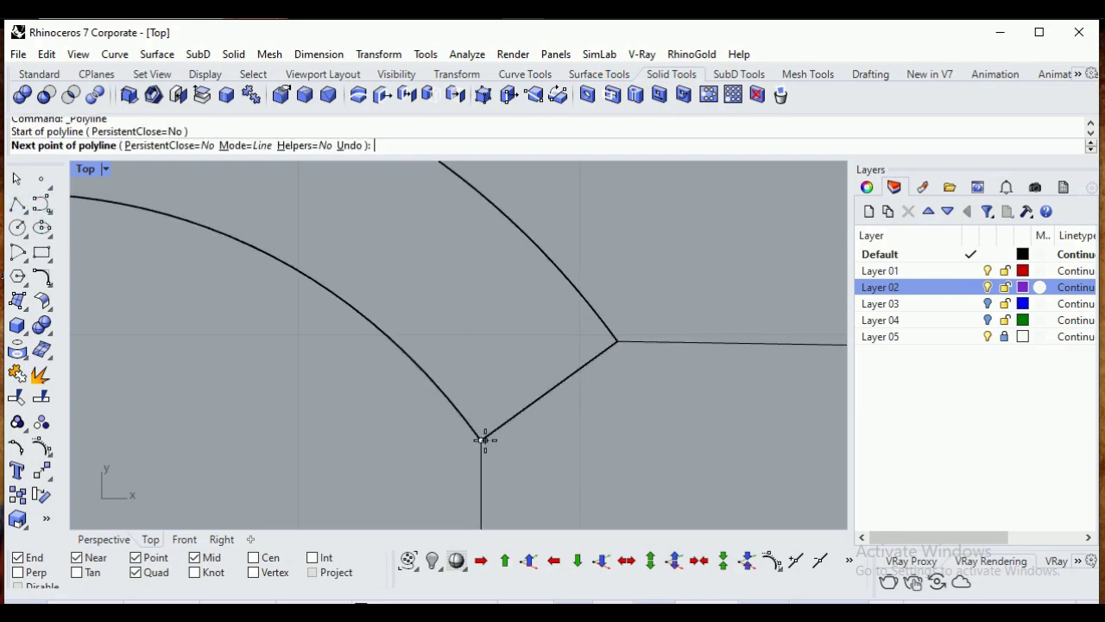
{"action": "left_click", "coordinate": [613, 338]}
{"action": "key", "text": "Return"}
Join the new corner segment with the strand-and-shank outline to close it, and clear the selection
{"action": "left_click_drag", "start_coordinate": [309, 328], "coordinate": [770, 467]}
{"action": "left_click", "coordinate": [740, 345], "text": "shift"}
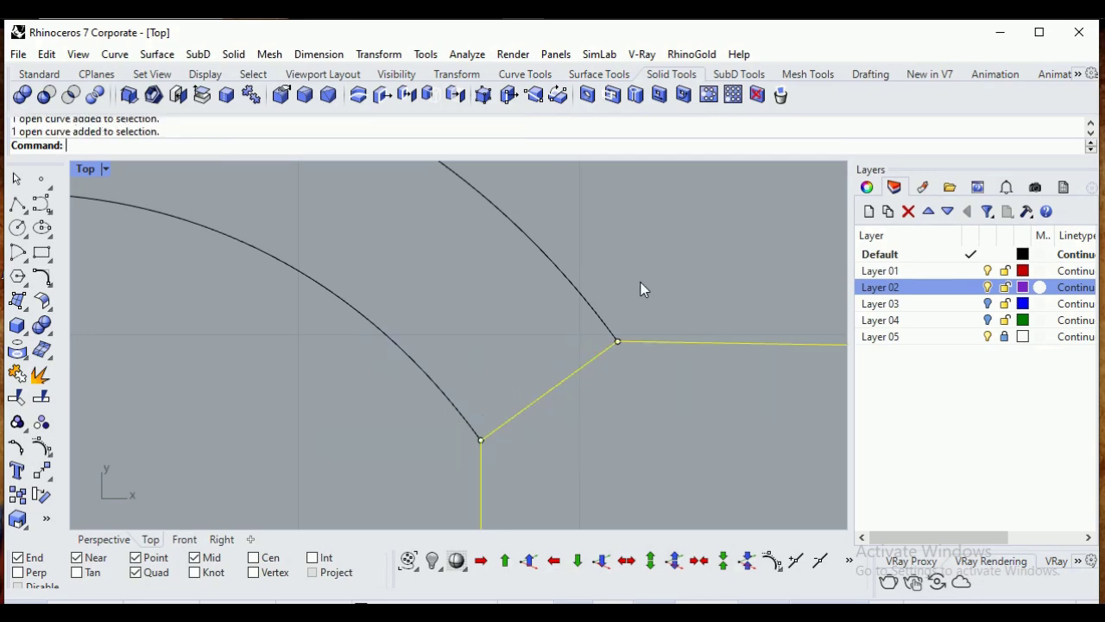
{"action": "key", "text": "ctrl+j"}
{"action": "scroll", "coordinate": [616, 280], "scroll_direction": "down", "scroll_amount": 5}
{"action": "key", "text": "Escape"}
In the perspective view, raise the separate strand's closed outline slightly along Z above the strand-and-shank outline
{"action": "left_click", "coordinate": [100, 540]}
{"action": "right_click_drag", "start_coordinate": [441, 419], "coordinate": [449, 343]}
{"action": "scroll", "coordinate": [640, 351], "scroll_direction": "down", "scroll_amount": 7}
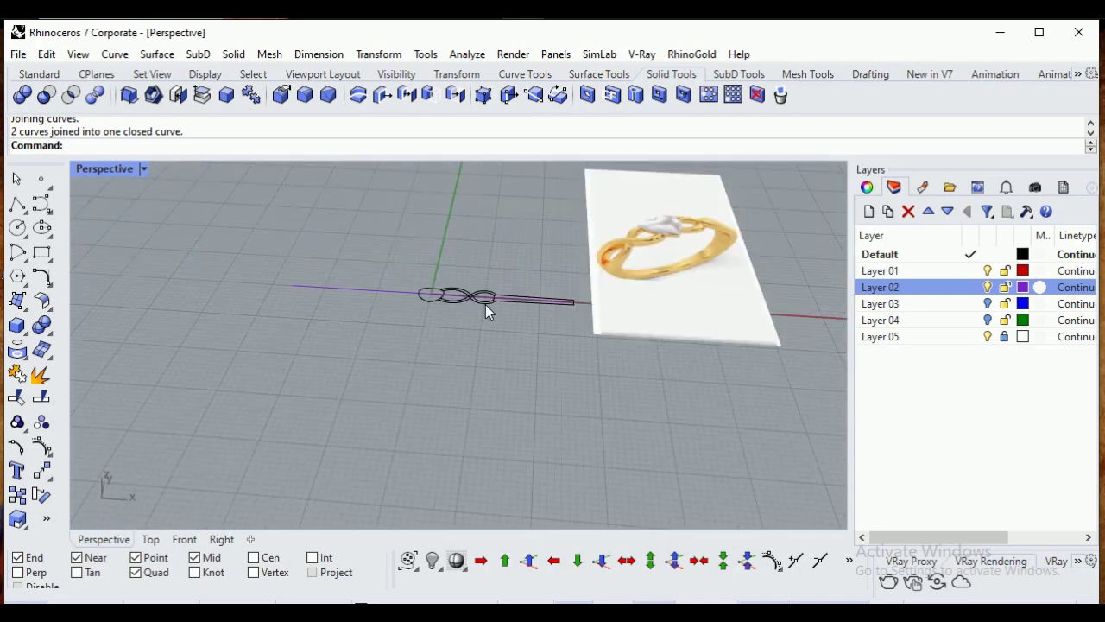
{"action": "scroll", "coordinate": [485, 304], "scroll_direction": "up", "scroll_amount": 5}
{"action": "left_click", "coordinate": [424, 440]}
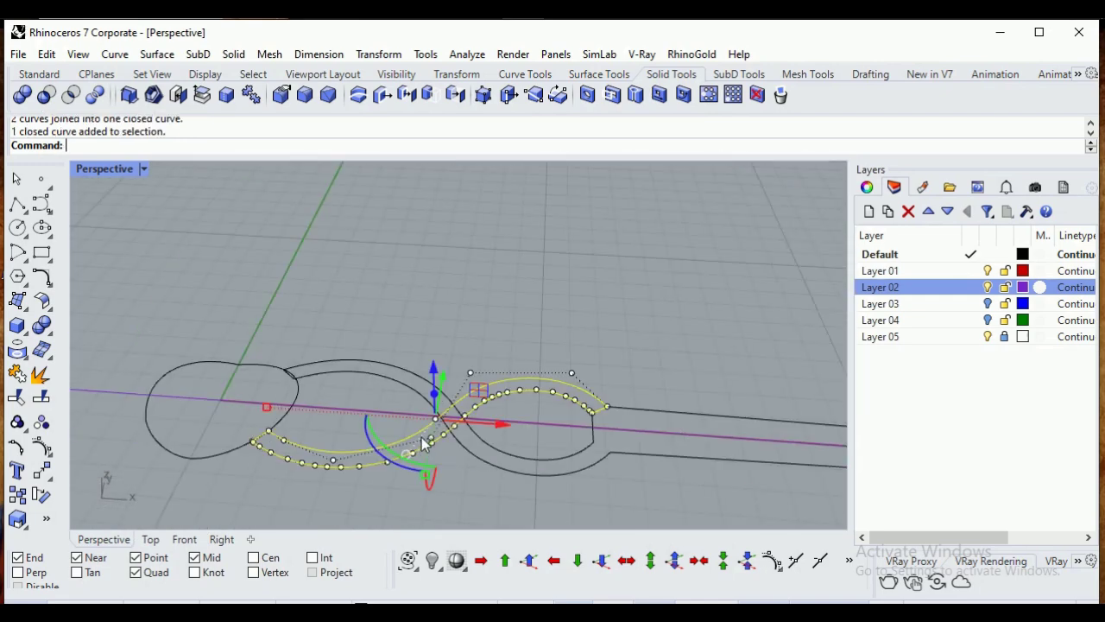
{"action": "left_click_drag", "start_coordinate": [434, 369], "coordinate": [436, 356]}
{"action": "left_click", "coordinate": [635, 390]}
Extrude both closed strand outlines upward as solids with ExtrudeCrv by a distance of 1.3
{"action": "right_click_drag", "start_coordinate": [634, 389], "coordinate": [562, 319], "text": "shift"}
{"action": "scroll", "coordinate": [611, 363], "scroll_direction": "down", "scroll_amount": 5}
{"action": "scroll", "coordinate": [544, 298], "scroll_direction": "up", "scroll_amount": 5}
{"action": "scroll", "coordinate": [613, 353], "scroll_direction": "down", "scroll_amount": 5}
{"action": "scroll", "coordinate": [602, 313], "scroll_direction": "up", "scroll_amount": 6}
{"action": "scroll", "coordinate": [600, 323], "scroll_direction": "down", "scroll_amount": 5}
{"action": "scroll", "coordinate": [568, 272], "scroll_direction": "up", "scroll_amount": 7}
{"action": "left_click", "coordinate": [535, 400]}
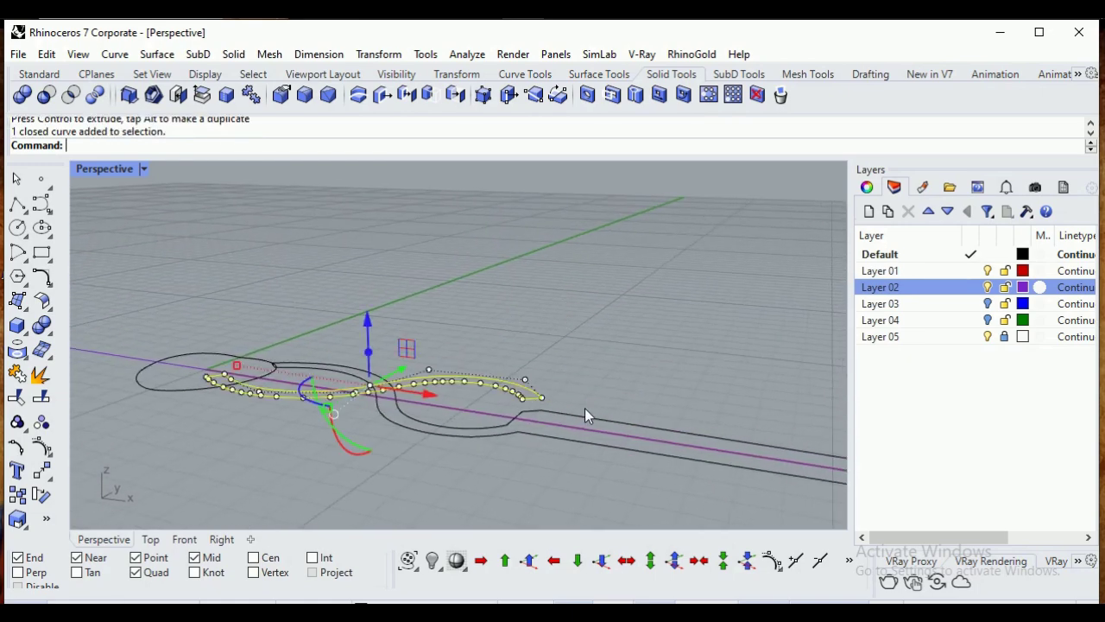
{"action": "left_click", "coordinate": [608, 424], "text": "shift"}
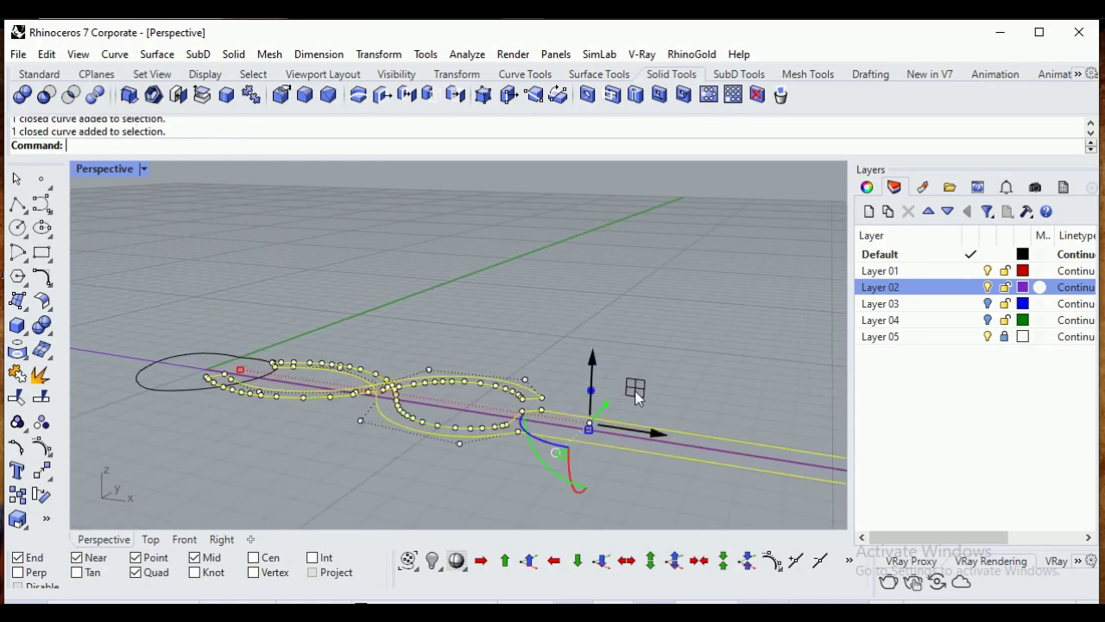
{"action": "type", "text": "ExtrudeCrv"}
{"action": "key", "text": "Return"}
{"action": "type", "text": "1."}
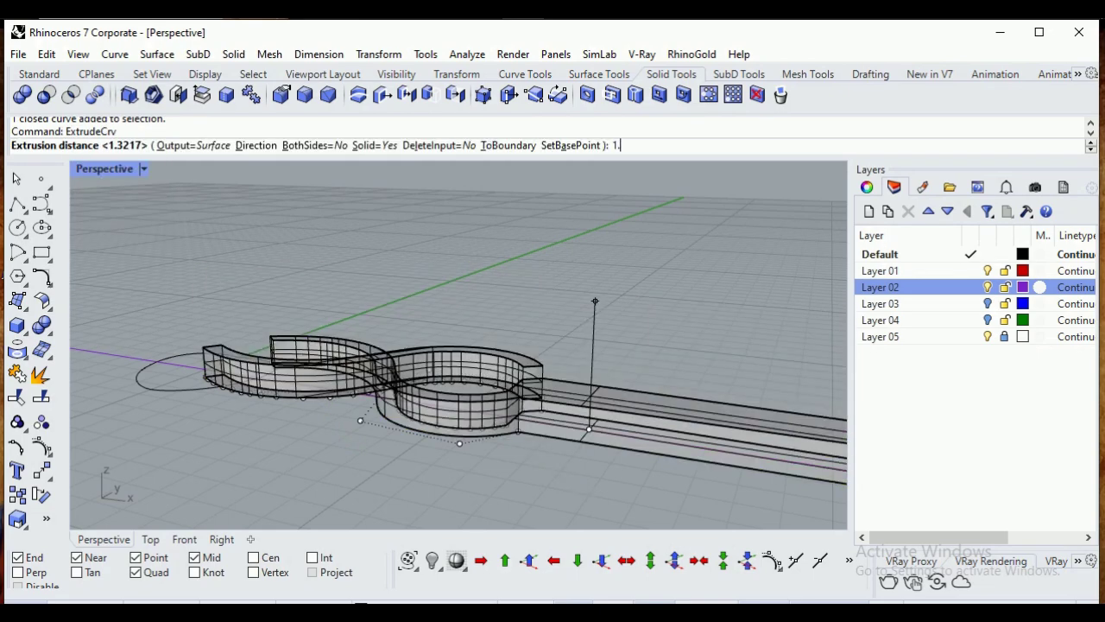
{"action": "type", "text": "3"}
{"action": "key", "text": "Return"}
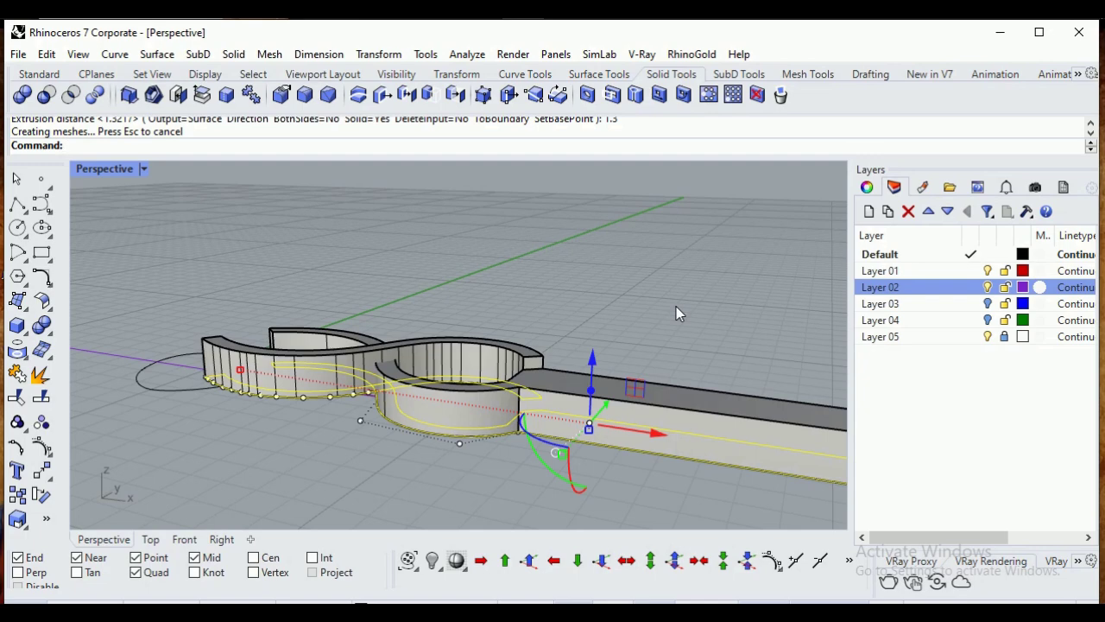
{"action": "left_click", "coordinate": [675, 306]}
Turn on the solid edit points of the raised, separate strand
{"action": "scroll", "coordinate": [646, 286], "scroll_direction": "down", "scroll_amount": 10}
{"action": "right_click_drag", "start_coordinate": [635, 303], "coordinate": [597, 405]}
{"action": "scroll", "coordinate": [616, 343], "scroll_direction": "up", "scroll_amount": 11}
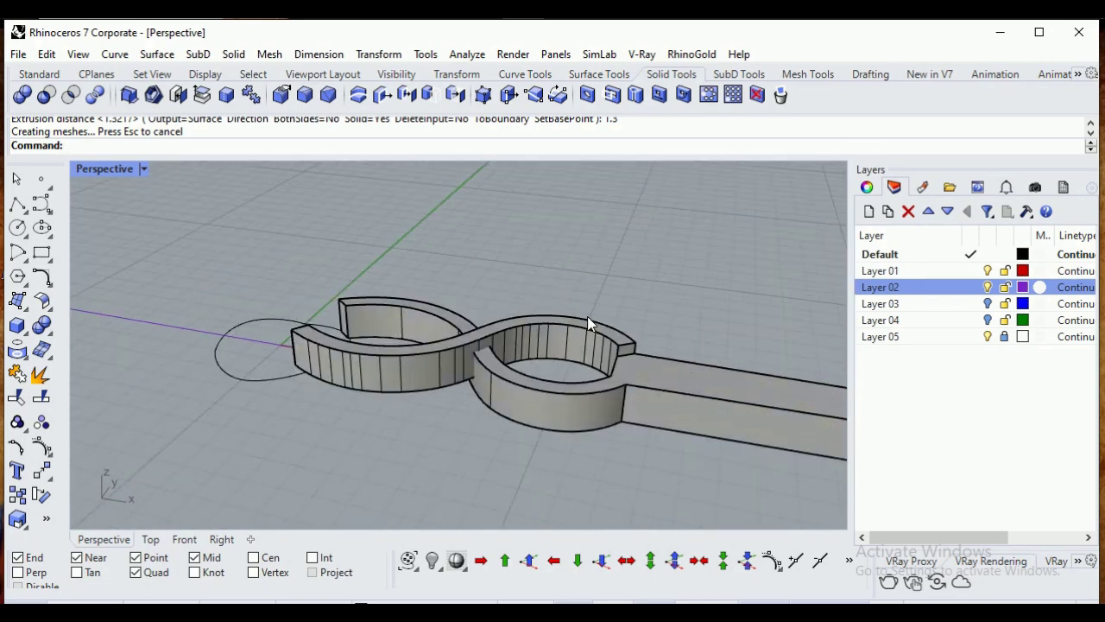
{"action": "scroll", "coordinate": [588, 319], "scroll_direction": "up", "scroll_amount": 3}
{"action": "left_click", "coordinate": [590, 333]}
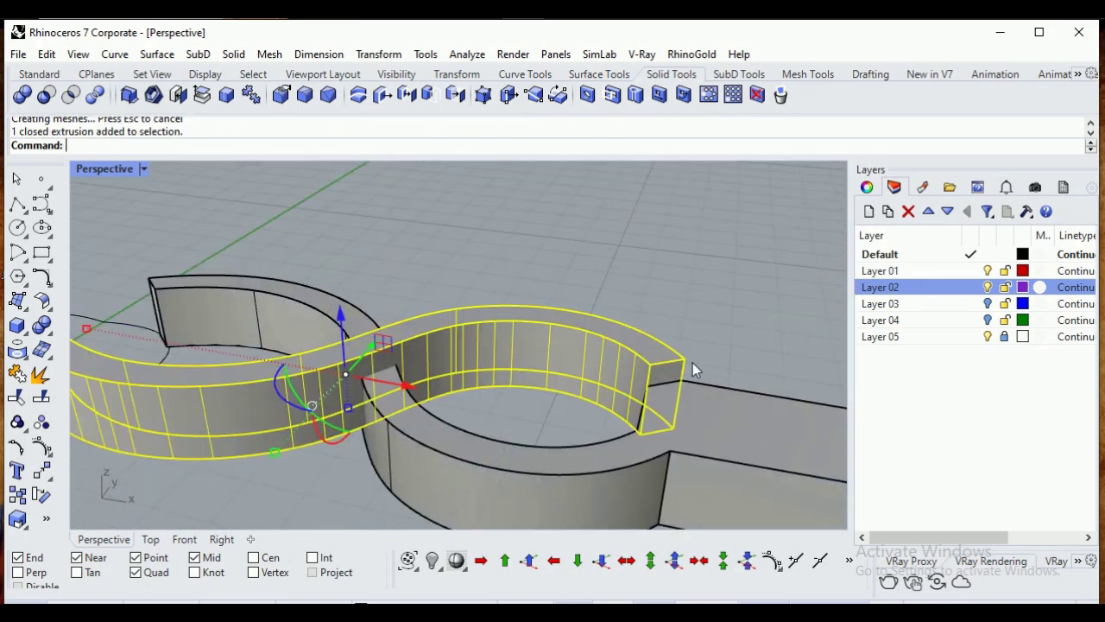
{"action": "scroll", "coordinate": [696, 370], "scroll_direction": "down", "scroll_amount": 2}
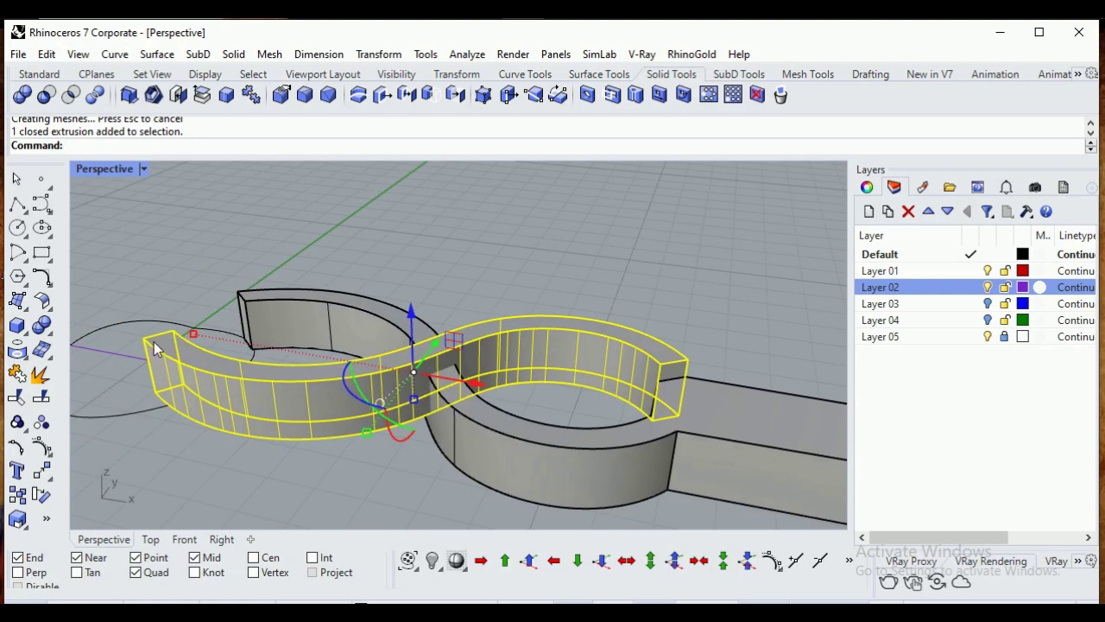
{"action": "right_click_drag", "start_coordinate": [554, 395], "coordinate": [565, 327]}
{"action": "scroll", "coordinate": [462, 355], "scroll_direction": "up", "scroll_amount": 6}
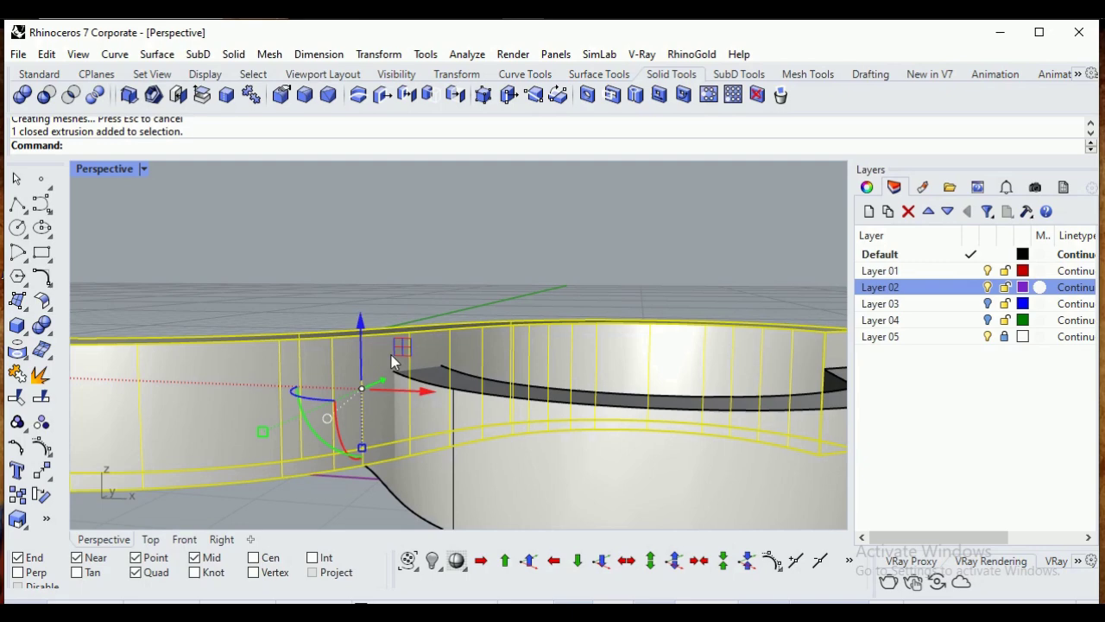
{"action": "scroll", "coordinate": [354, 365], "scroll_direction": "down", "scroll_amount": 2}
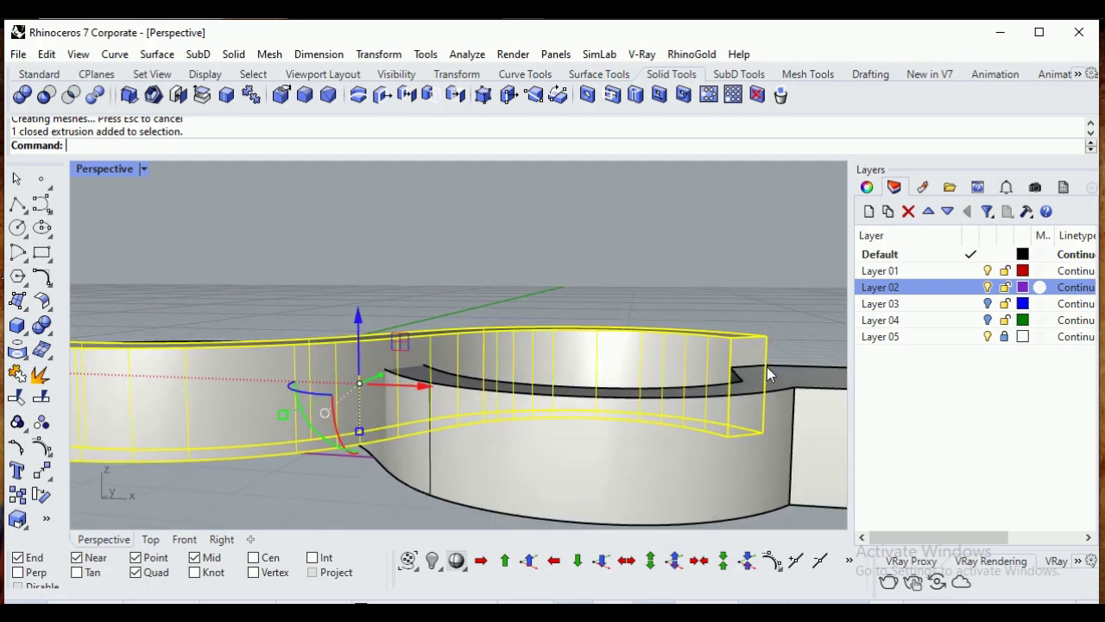
{"action": "scroll", "coordinate": [774, 361], "scroll_direction": "down", "scroll_amount": 2}
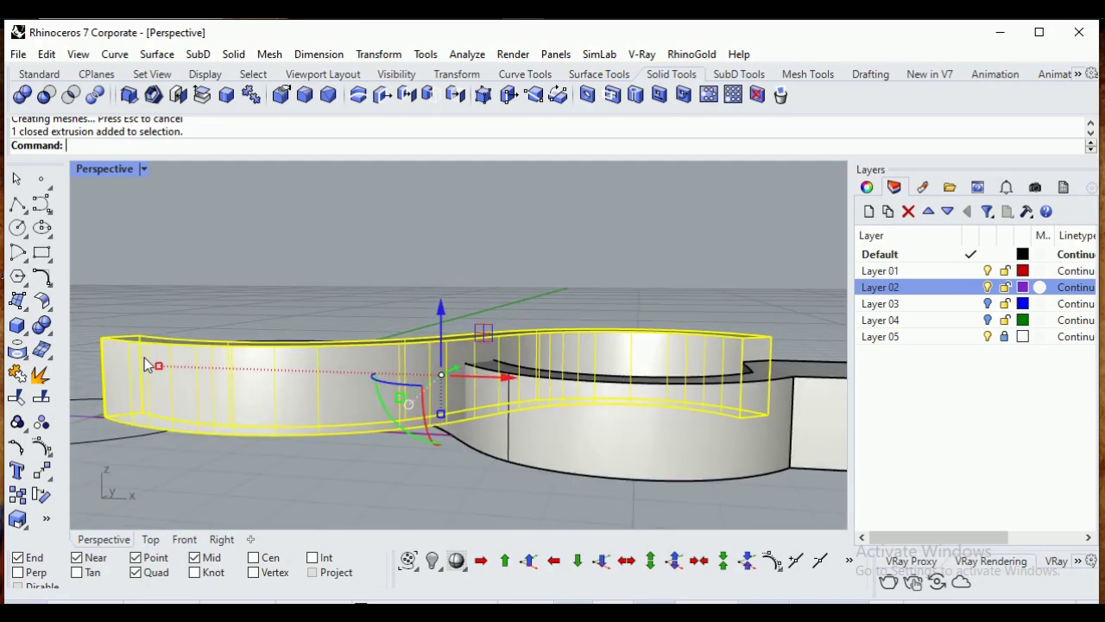
{"action": "left_click", "coordinate": [484, 95]}
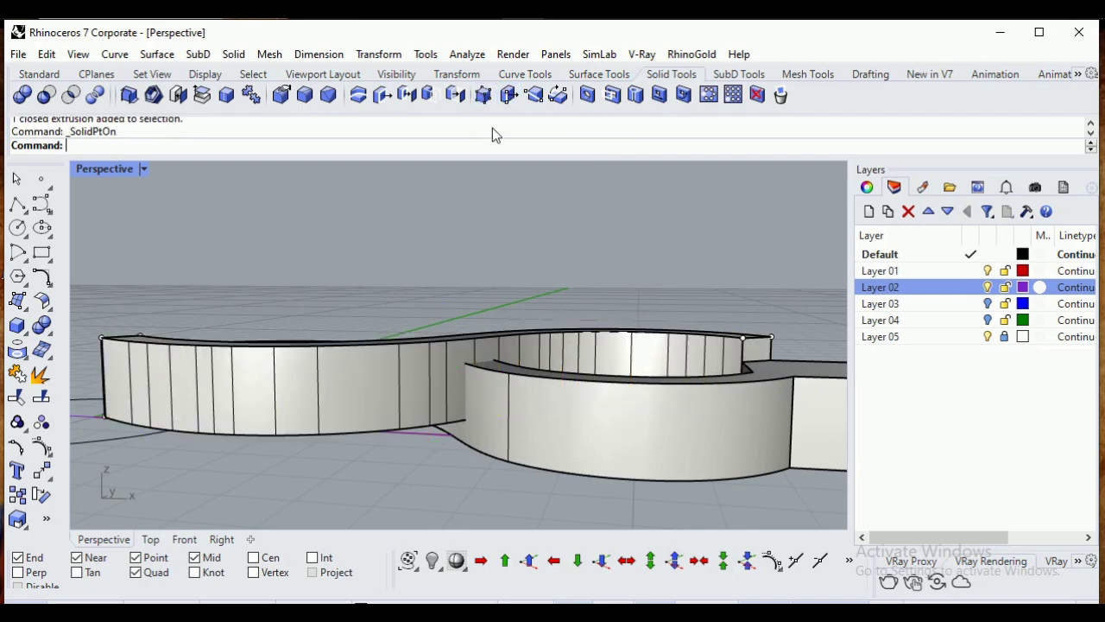
Select the upper solid points at both ends of the raised strand, lower them in the front view and accept the history warning
{"action": "left_click_drag", "start_coordinate": [789, 357], "coordinate": [807, 345]}
{"action": "right_click_drag", "start_coordinate": [807, 345], "coordinate": [284, 329]}
{"action": "left_click_drag", "start_coordinate": [274, 318], "coordinate": [375, 371]}
{"action": "right_click_drag", "start_coordinate": [376, 372], "coordinate": [234, 477]}
{"action": "left_click", "coordinate": [184, 539]}
{"action": "scroll", "coordinate": [568, 320], "scroll_direction": "up", "scroll_amount": 6}
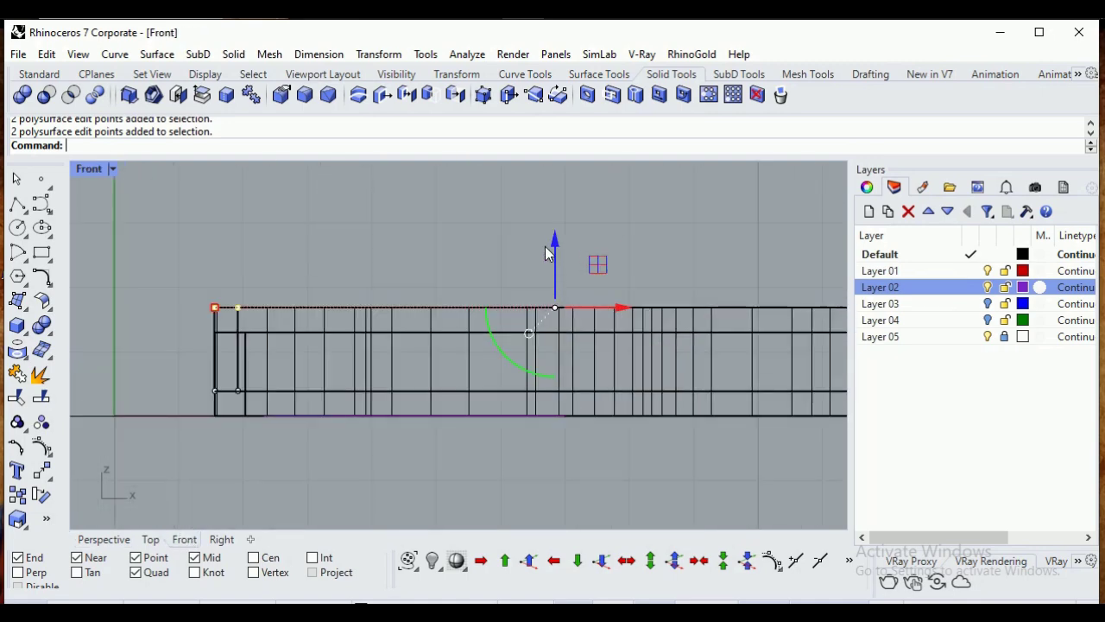
{"action": "left_click_drag", "start_coordinate": [564, 296], "coordinate": [544, 370]}
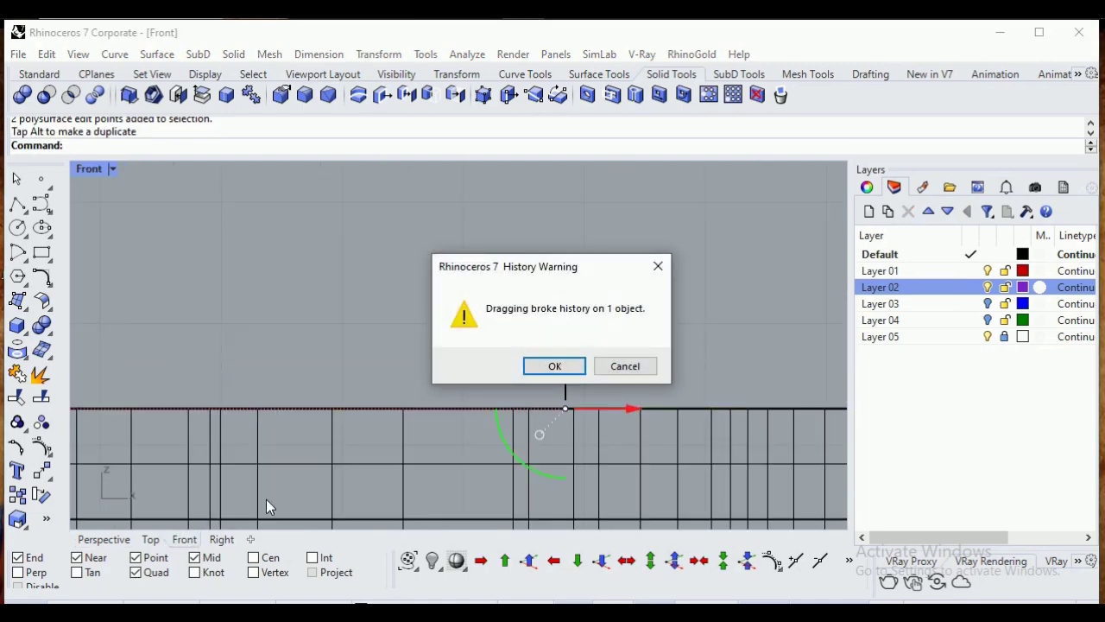
{"action": "left_click", "coordinate": [555, 366]}
Apply CageEdit to the separate strand using a World bounding box, 4 points and degree 3 in X, Y and Z, and a Global region
{"action": "left_click", "coordinate": [104, 539]}
{"action": "right_click_drag", "start_coordinate": [466, 432], "coordinate": [464, 472]}
{"action": "scroll", "coordinate": [532, 303], "scroll_direction": "up", "scroll_amount": 5}
{"action": "left_click", "coordinate": [579, 354]}
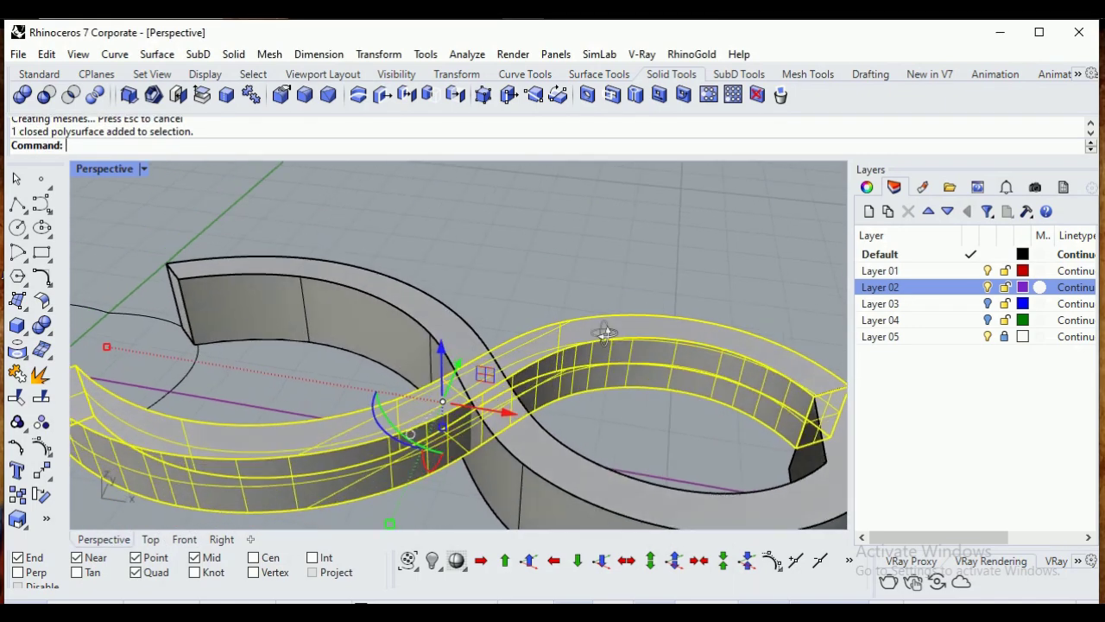
{"action": "right_click_drag", "start_coordinate": [602, 322], "coordinate": [570, 259]}
{"action": "scroll", "coordinate": [536, 323], "scroll_direction": "down", "scroll_amount": 6}
{"action": "right_click_drag", "start_coordinate": [536, 324], "coordinate": [684, 420]}
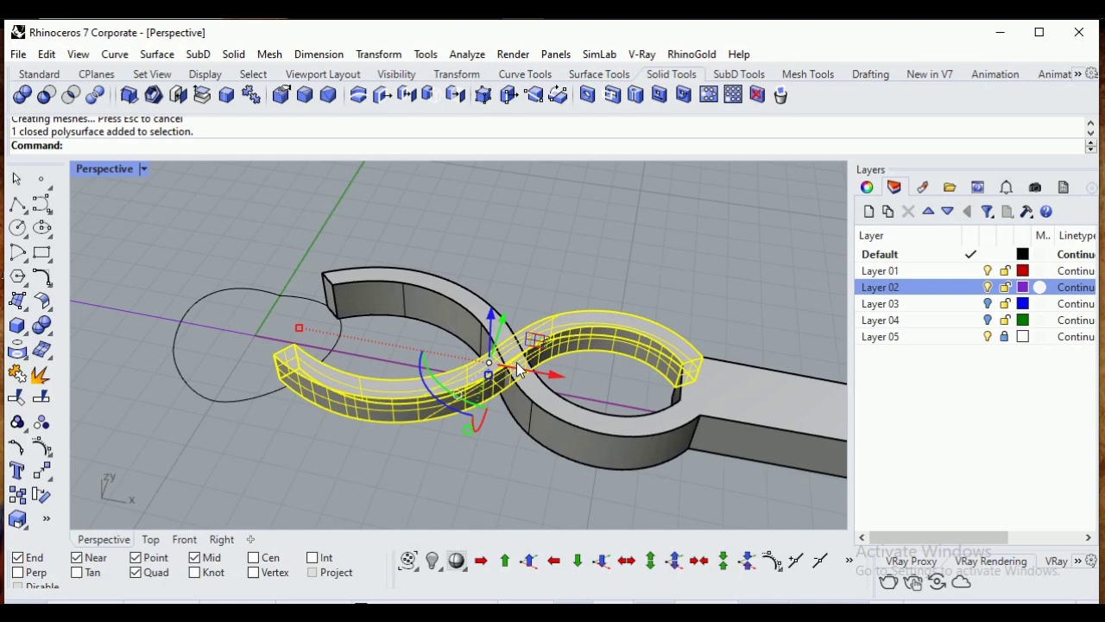
{"action": "right_click_drag", "start_coordinate": [546, 361], "coordinate": [599, 336]}
{"action": "type", "text": "CageEdit"}
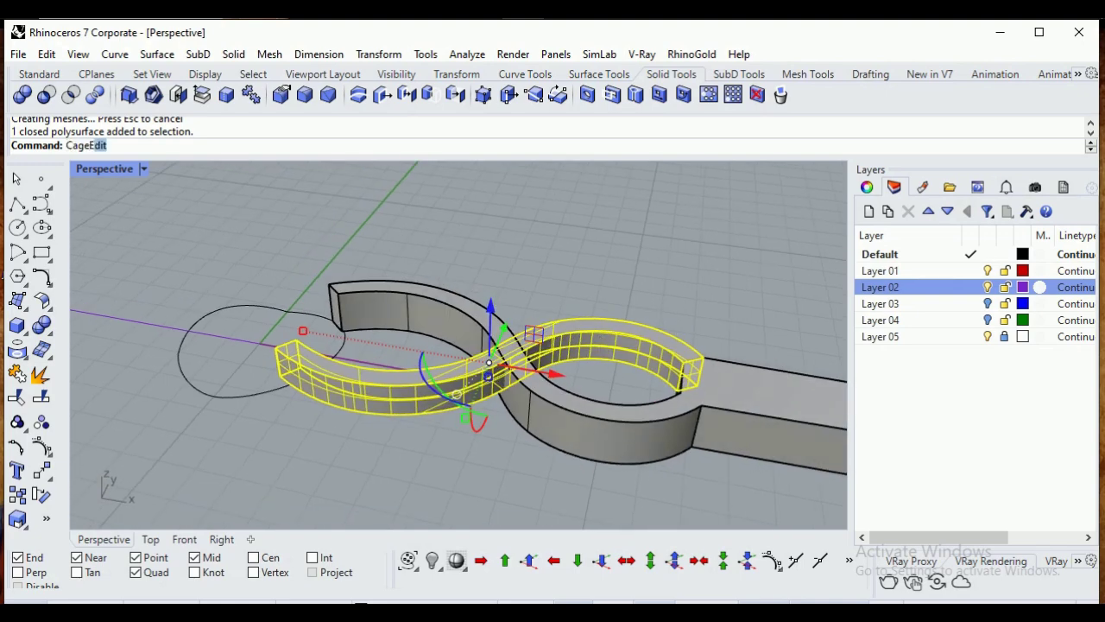
{"action": "key", "text": "Return"}
{"action": "left_click", "coordinate": [152, 145]}
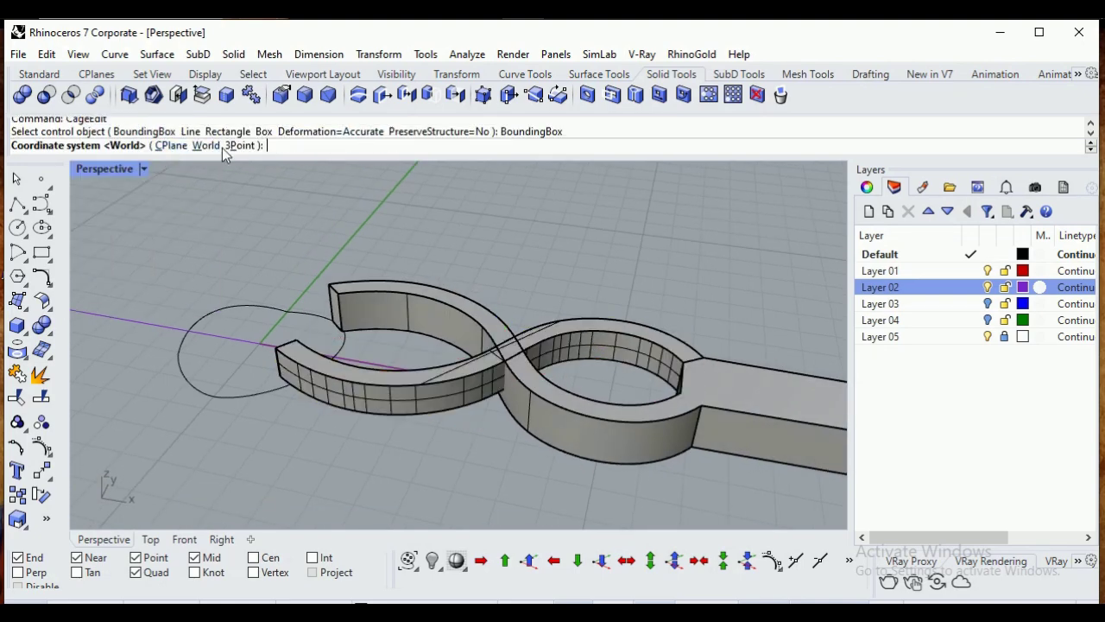
{"action": "left_click", "coordinate": [206, 145]}
{"action": "key", "text": "Return"}
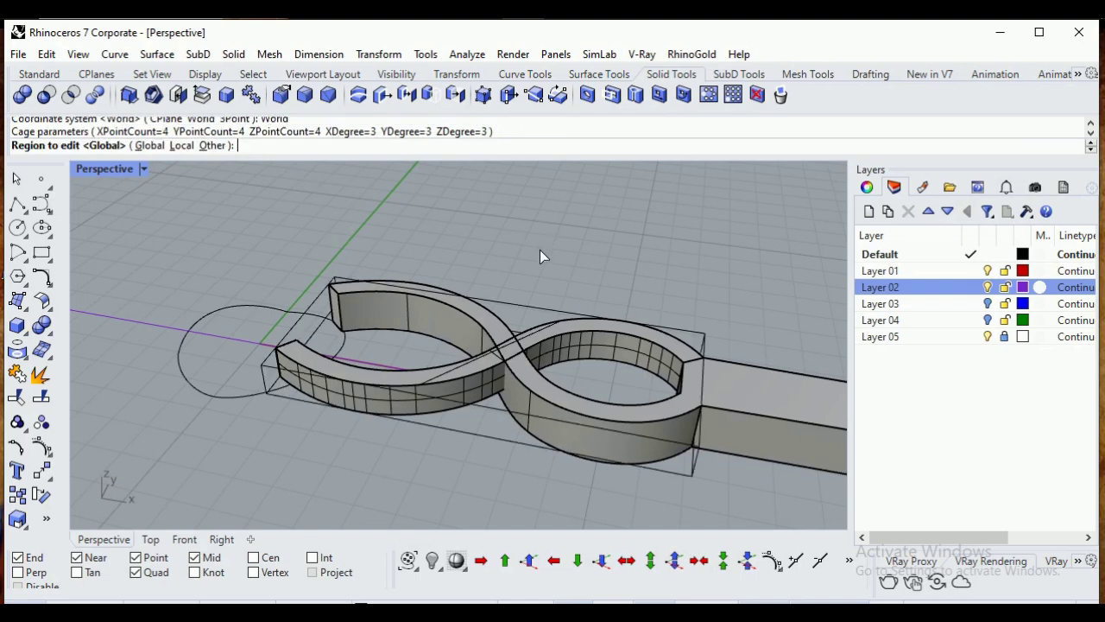
{"action": "left_click", "coordinate": [151, 145]}
Select the two middle rows of cage points and raise them slightly along Z to arch the strand
{"action": "right_click_drag", "start_coordinate": [572, 328], "coordinate": [629, 289]}
{"action": "scroll", "coordinate": [504, 383], "scroll_direction": "down", "scroll_amount": 5}
{"action": "scroll", "coordinate": [511, 333], "scroll_direction": "up", "scroll_amount": 5}
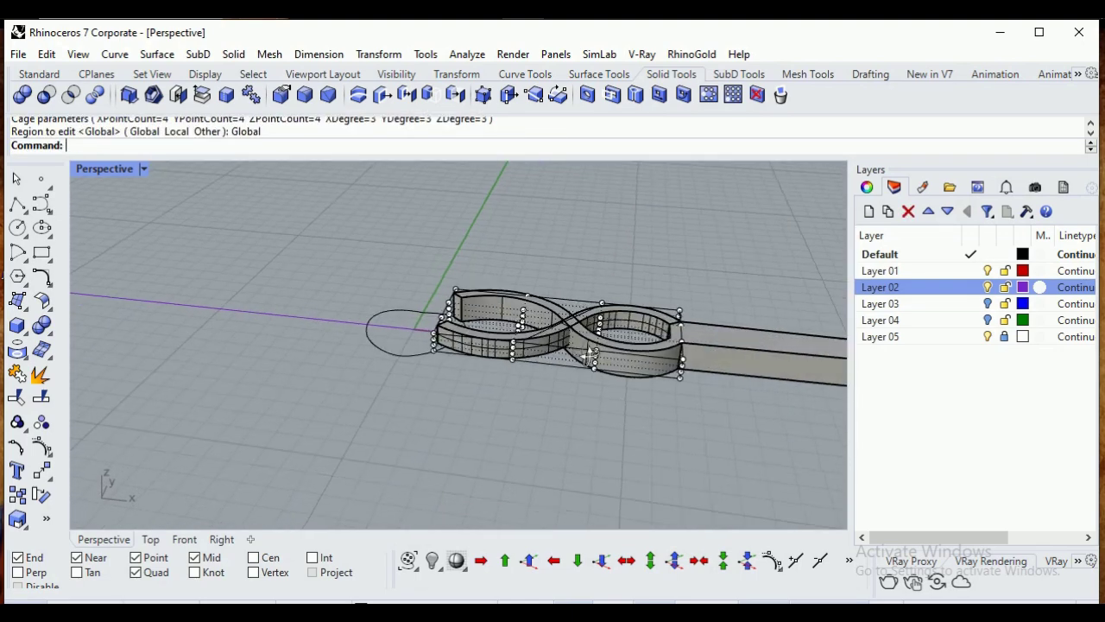
{"action": "left_click_drag", "start_coordinate": [670, 243], "coordinate": [519, 382]}
{"action": "scroll", "coordinate": [595, 285], "scroll_direction": "up", "scroll_amount": 4}
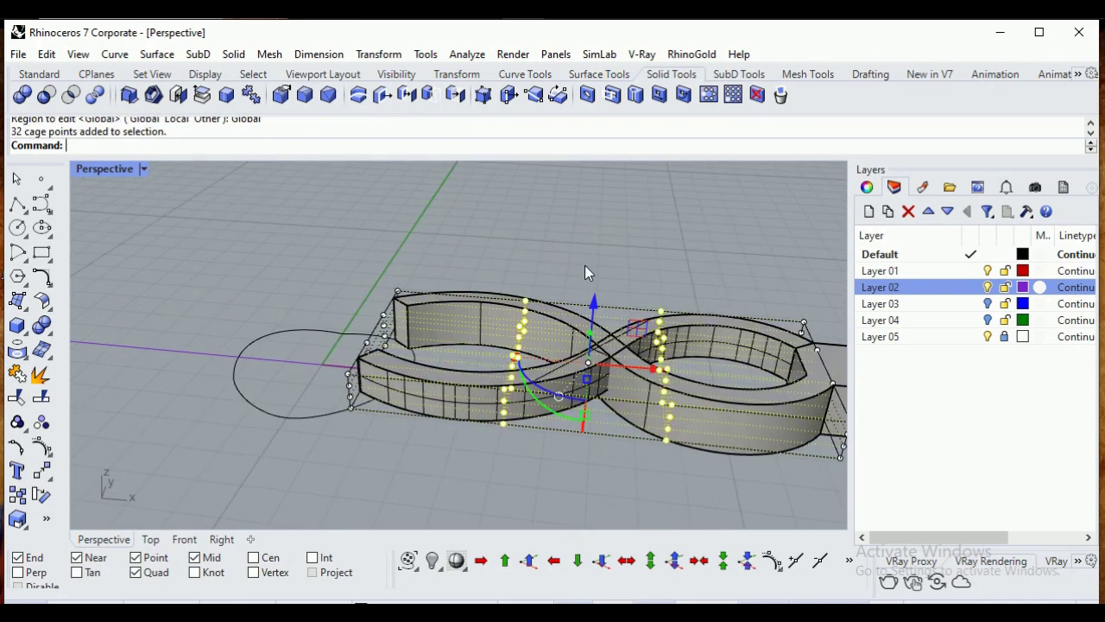
{"action": "left_click_drag", "start_coordinate": [592, 304], "coordinate": [600, 287]}
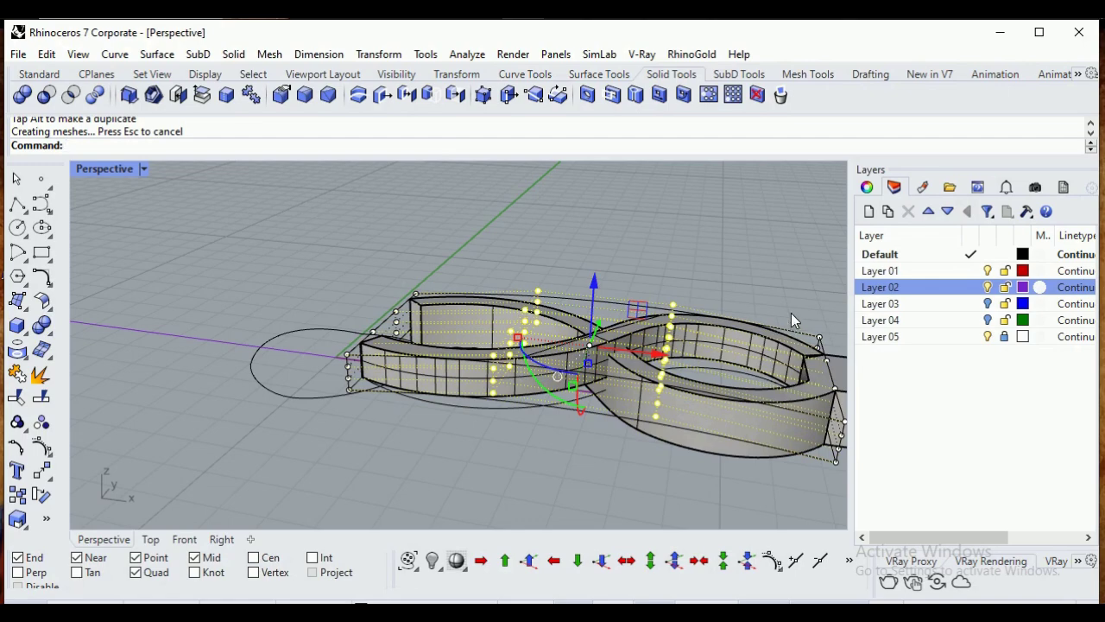
Move the strand's inner upper solid point at the shank end onto the shank's adjoining top corner, accepting the cage edit warning
{"action": "mouse_move", "coordinate": [791, 313]}
{"action": "right_mouse_down"}
{"action": "mouse_move", "coordinate": [733, 284]}
{"action": "mouse_move", "coordinate": [732, 346]}
{"action": "mouse_move", "coordinate": [735, 324]}
{"action": "mouse_move", "coordinate": [789, 305]}
{"action": "right_mouse_up"}
{"action": "scroll", "coordinate": [732, 345], "scroll_direction": "down", "scroll_amount": 2}
{"action": "scroll", "coordinate": [732, 356], "scroll_direction": "up", "scroll_amount": 4}
{"action": "scroll", "coordinate": [765, 277], "scroll_direction": "up", "scroll_amount": 5}
{"action": "left_click", "coordinate": [581, 346]}
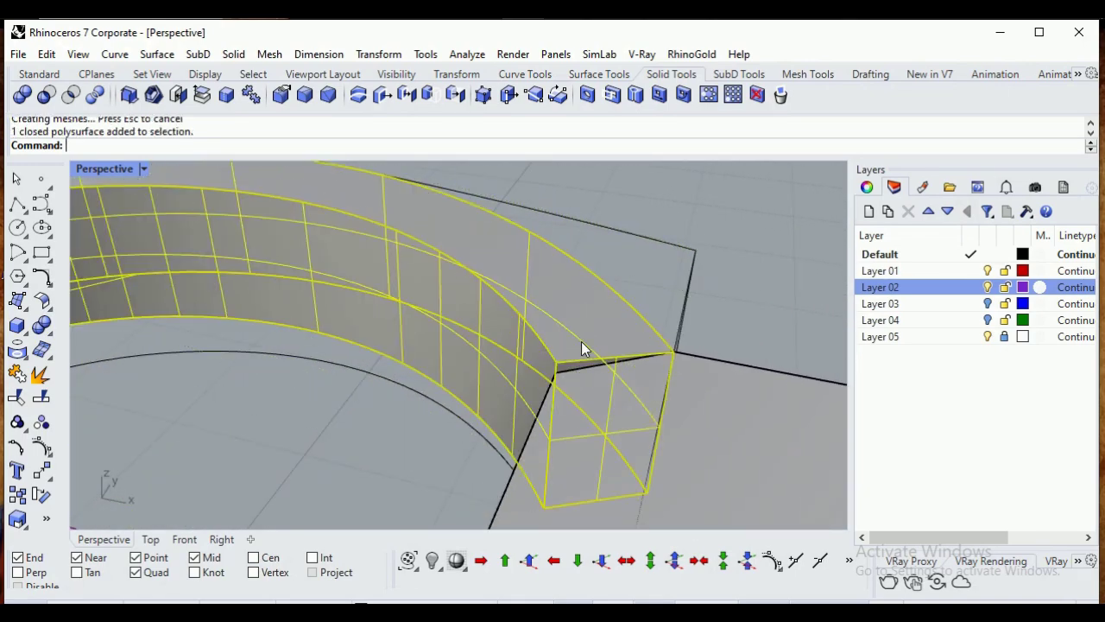
{"action": "left_click", "coordinate": [486, 95]}
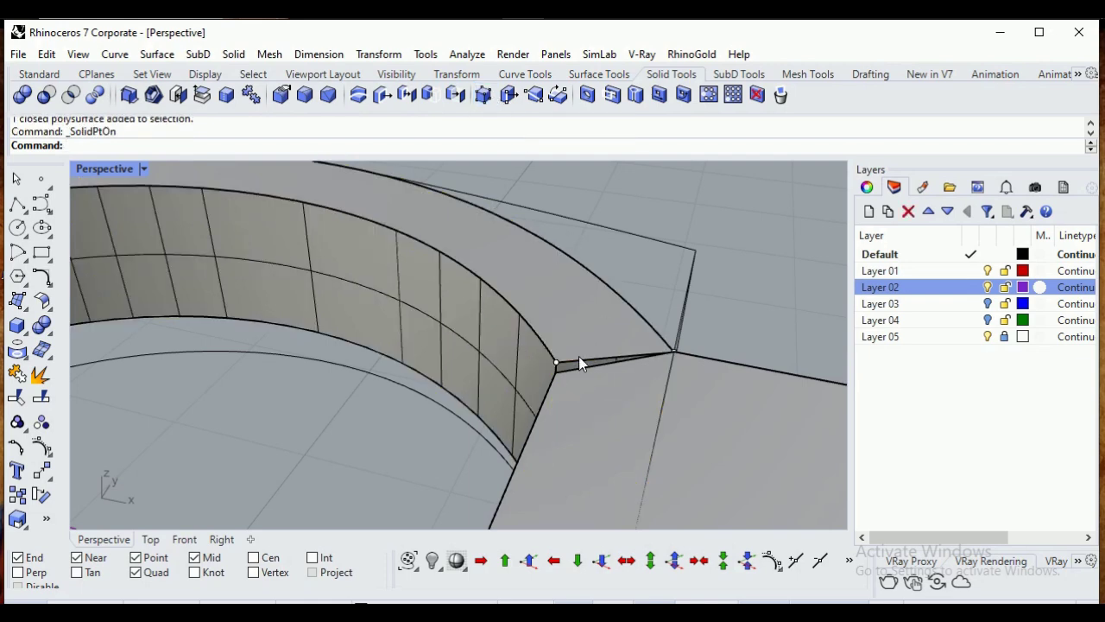
{"action": "left_click", "coordinate": [557, 363]}
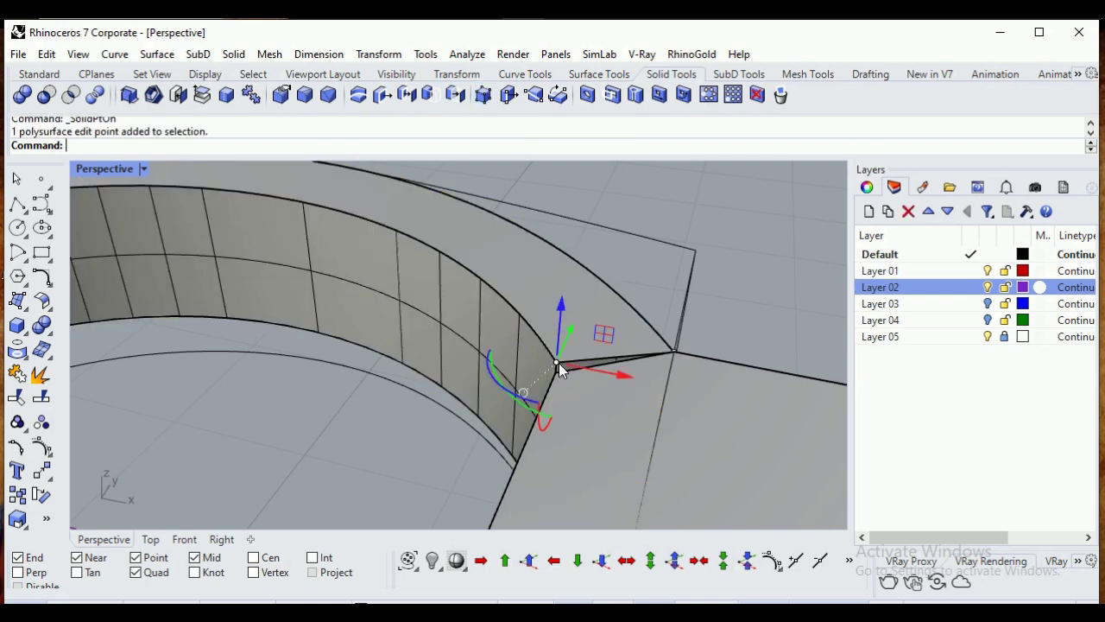
{"action": "left_click", "coordinate": [41, 470]}
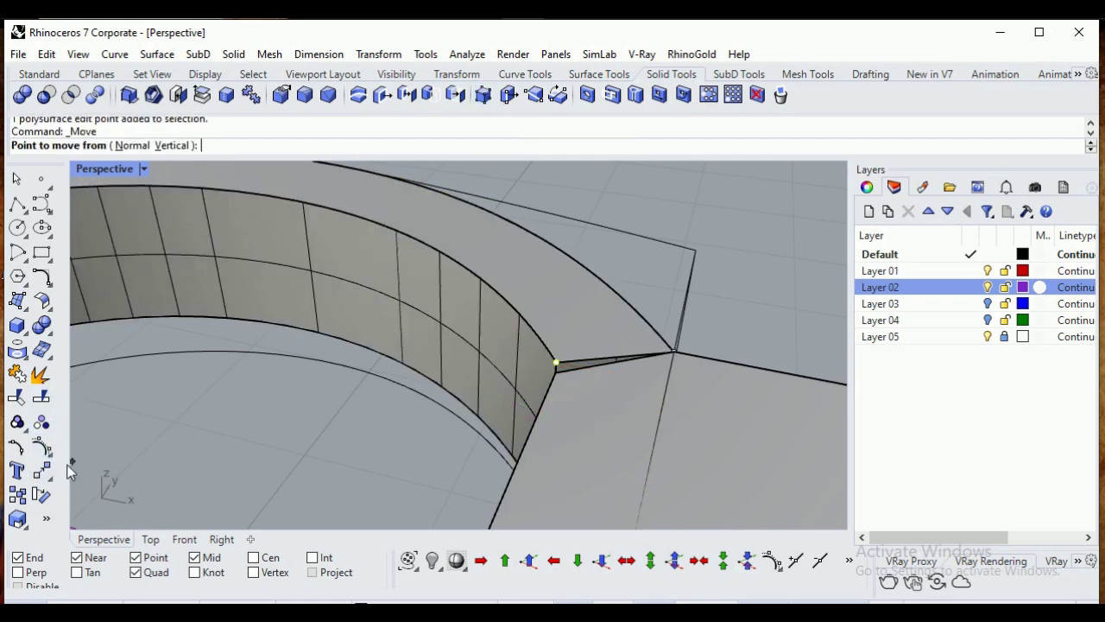
{"action": "left_click", "coordinate": [557, 367]}
{"action": "left_click", "coordinate": [557, 372]}
{"action": "left_click", "coordinate": [589, 363]}
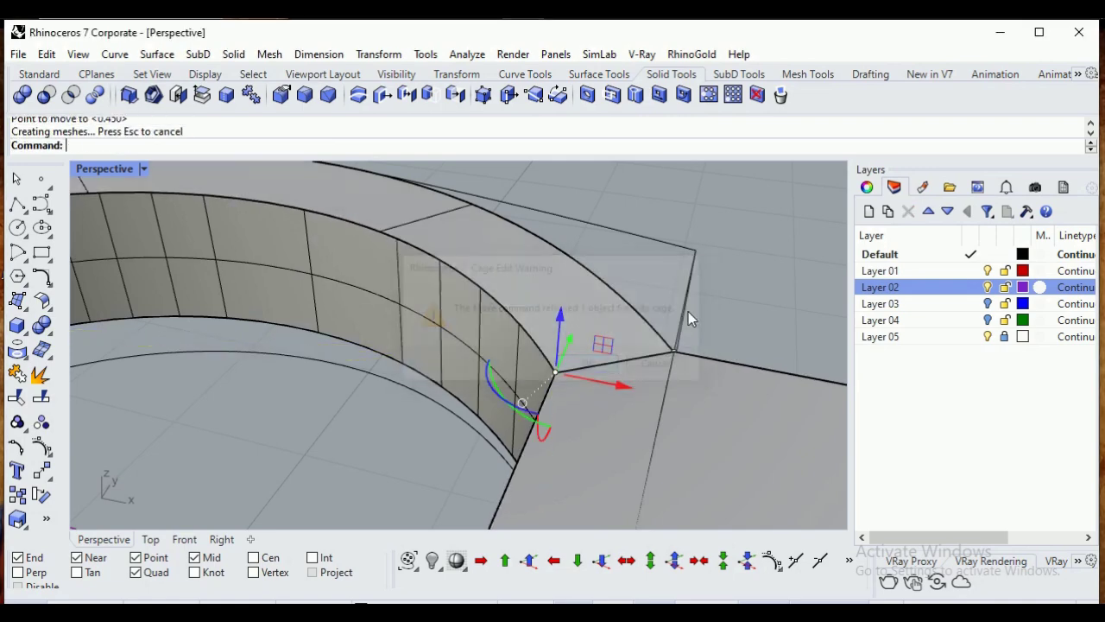
Examine the joint between the strand and the shank and the whole half band from several angles
{"action": "scroll", "coordinate": [688, 314], "scroll_direction": "down", "scroll_amount": 10}
{"action": "right_click_drag", "start_coordinate": [708, 289], "coordinate": [716, 233]}
{"action": "scroll", "coordinate": [716, 237], "scroll_direction": "up", "scroll_amount": 10}
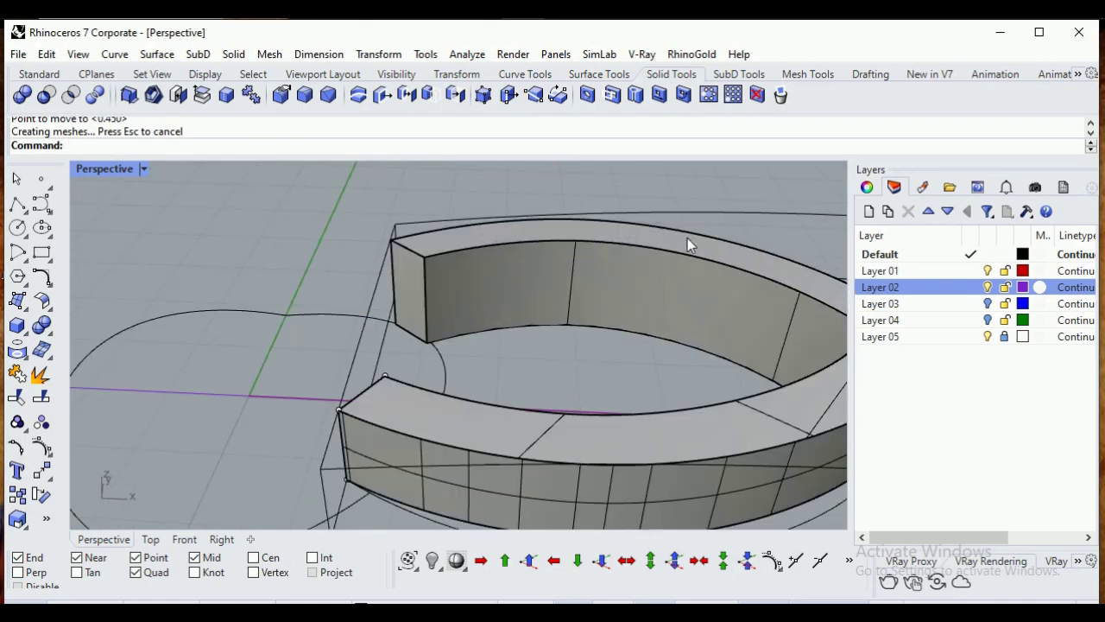
{"action": "scroll", "coordinate": [414, 346], "scroll_direction": "down", "scroll_amount": 10}
{"action": "right_click_drag", "start_coordinate": [413, 346], "coordinate": [618, 257]}
{"action": "scroll", "coordinate": [437, 233], "scroll_direction": "up", "scroll_amount": 8}
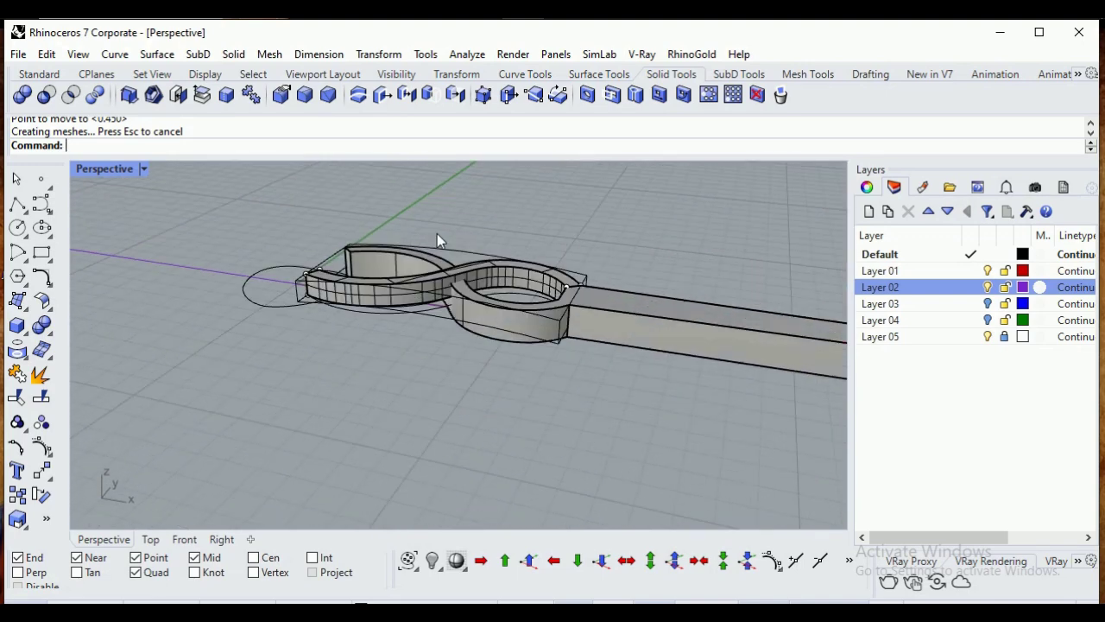
{"action": "scroll", "coordinate": [468, 268], "scroll_direction": "down", "scroll_amount": 12}
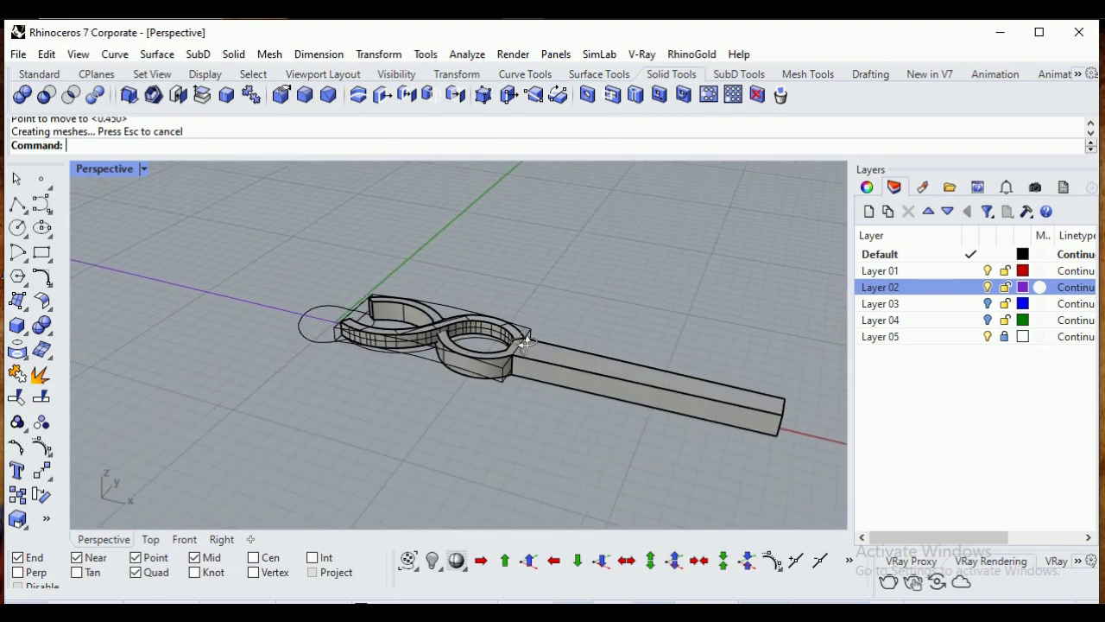
{"action": "scroll", "coordinate": [541, 352], "scroll_direction": "up", "scroll_amount": 12}
{"action": "left_click", "coordinate": [560, 373]}
{"action": "scroll", "coordinate": [575, 335], "scroll_direction": "down", "scroll_amount": 5}
{"action": "right_click_drag", "start_coordinate": [575, 335], "coordinate": [604, 396]}
{"action": "scroll", "coordinate": [693, 263], "scroll_direction": "down", "scroll_amount": 3}
{"action": "scroll", "coordinate": [445, 342], "scroll_direction": "up", "scroll_amount": 3}
{"action": "right_click_drag", "start_coordinate": [445, 342], "coordinate": [562, 291]}
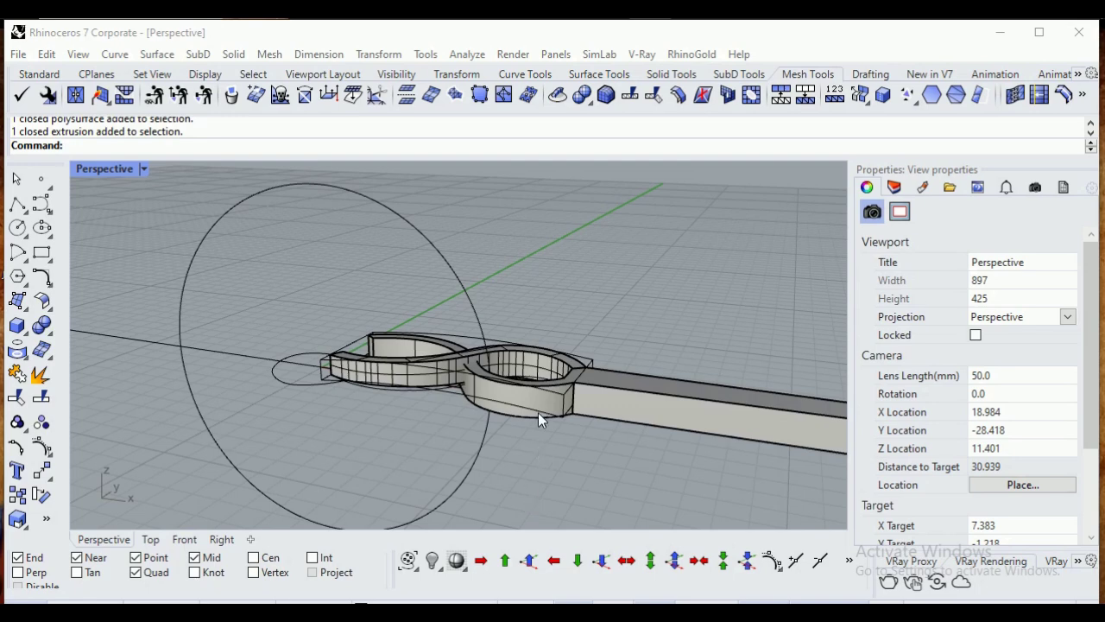
Boolean union the strands with the shank into one solid and accept the history warning
{"action": "scroll", "coordinate": [536, 380], "scroll_direction": "up", "scroll_amount": 5}
{"action": "left_click", "coordinate": [539, 364]}
{"action": "left_click", "coordinate": [697, 390], "text": "shift"}
{"action": "scroll", "coordinate": [565, 320], "scroll_direction": "down", "scroll_amount": 7}
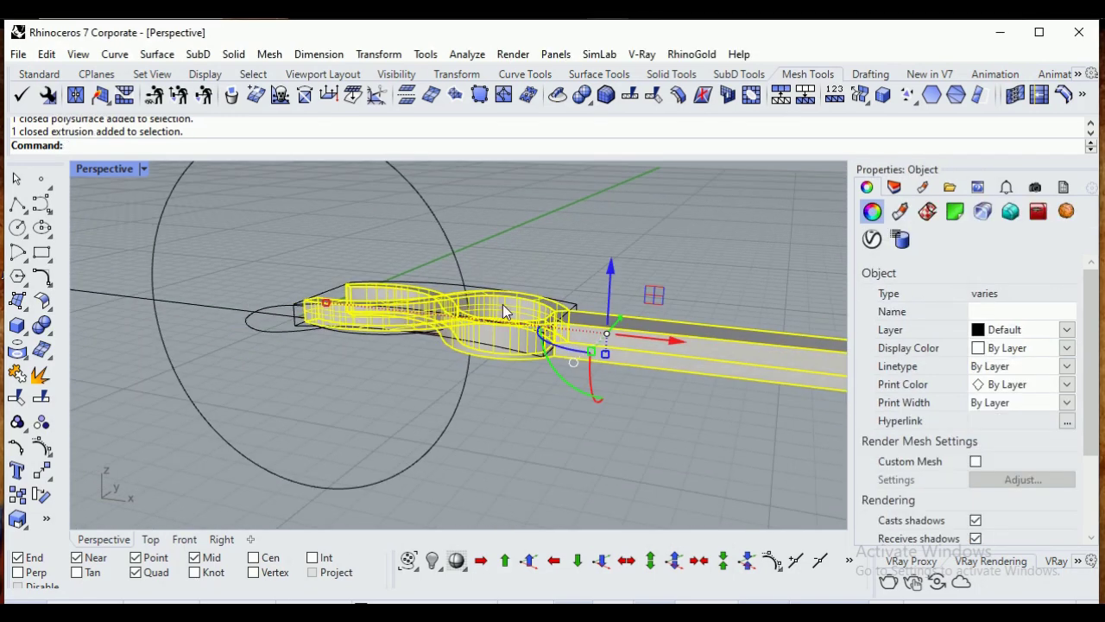
{"action": "scroll", "coordinate": [564, 320], "scroll_direction": "up", "scroll_amount": 5}
{"action": "left_click", "coordinate": [41, 325]}
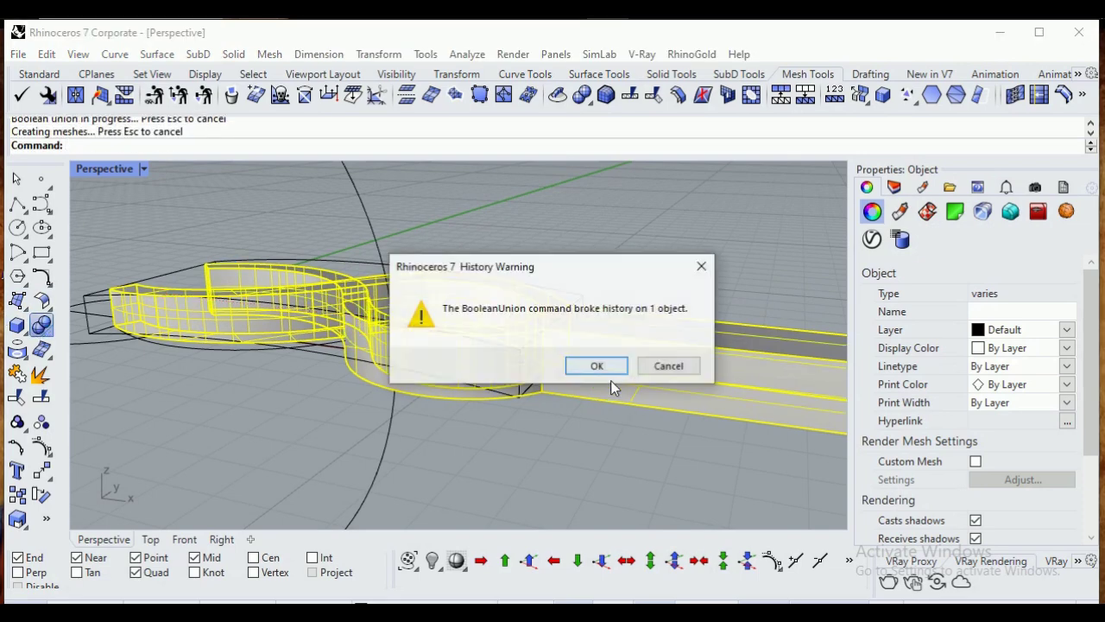
{"action": "left_click", "coordinate": [602, 369]}
Inspect the united solid closely where the strands meet the shank and where they cross
{"action": "scroll", "coordinate": [538, 278], "scroll_direction": "up", "scroll_amount": 3}
{"action": "scroll", "coordinate": [566, 355], "scroll_direction": "up", "scroll_amount": 2}
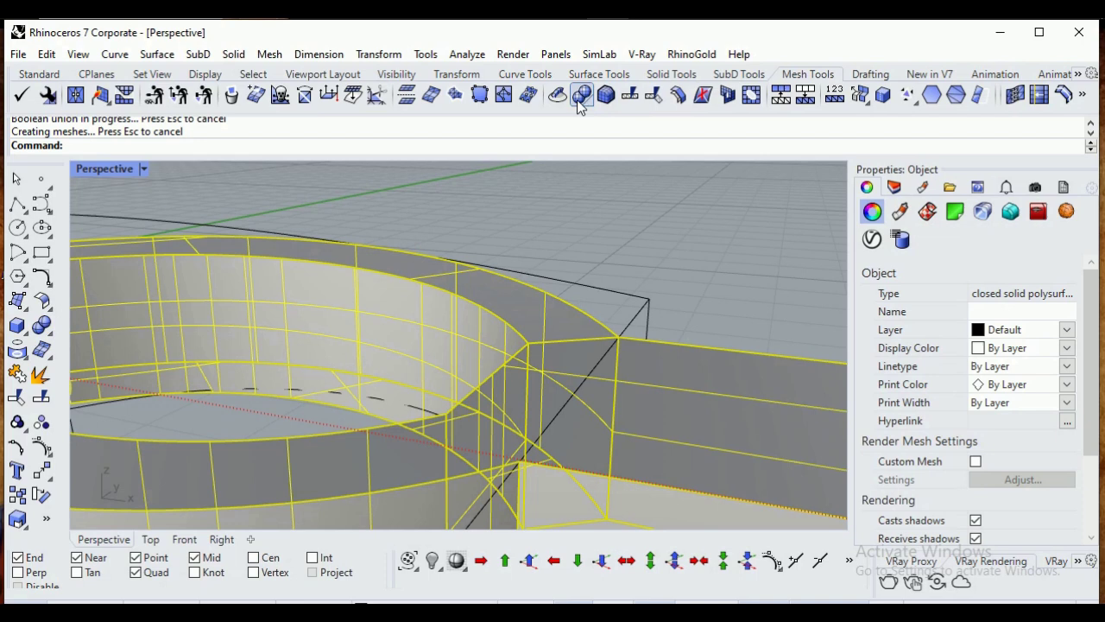
{"action": "left_click", "coordinate": [671, 74]}
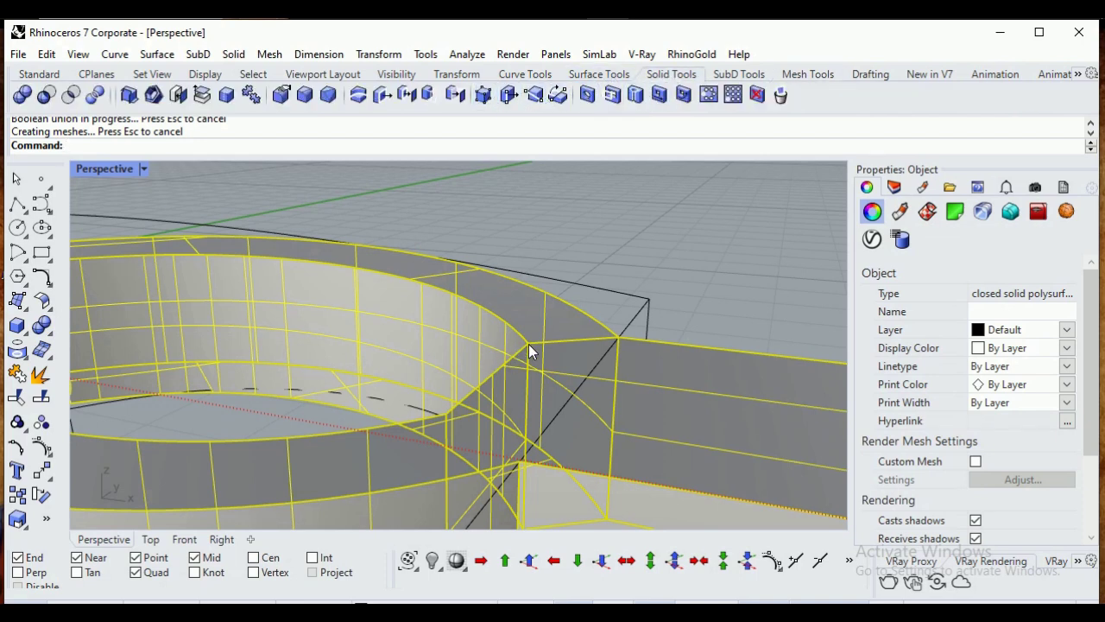
{"action": "scroll", "coordinate": [642, 306], "scroll_direction": "down", "scroll_amount": 3}
{"action": "right_click_drag", "start_coordinate": [642, 305], "coordinate": [643, 239]}
{"action": "right_click_drag", "start_coordinate": [617, 337], "coordinate": [471, 306]}
{"action": "left_click", "coordinate": [549, 262]}
{"action": "scroll", "coordinate": [484, 262], "scroll_direction": "down", "scroll_amount": 5}
{"action": "right_click_drag", "start_coordinate": [418, 264], "coordinate": [368, 330]}
{"action": "scroll", "coordinate": [368, 328], "scroll_direction": "up", "scroll_amount": 8}
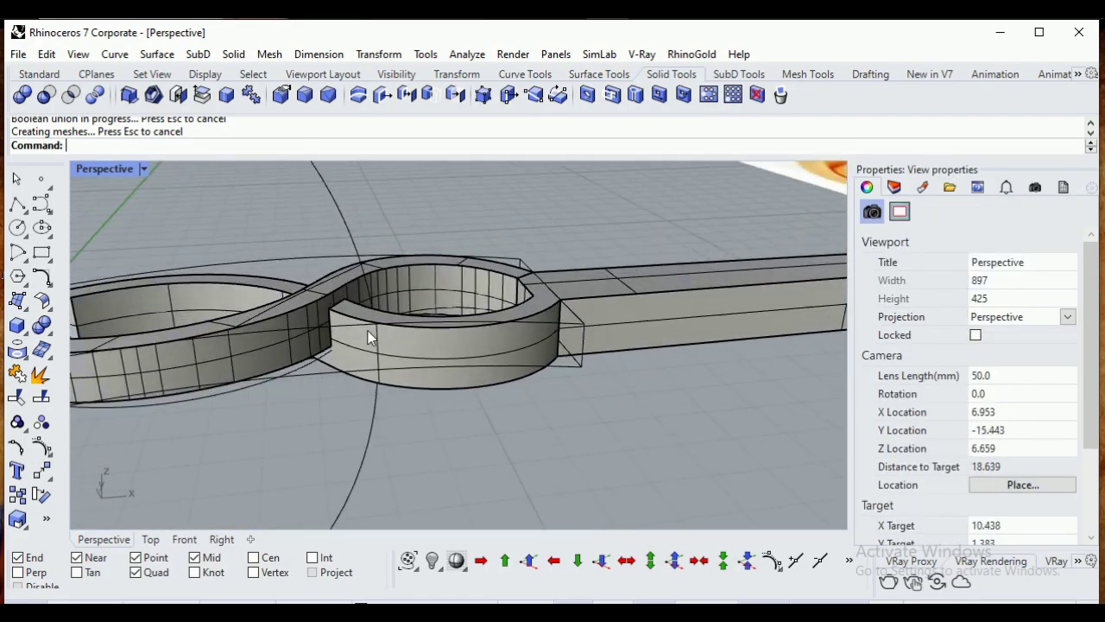
Select the control cage around the overlapping strand and hide it
{"action": "left_click", "coordinate": [239, 324]}
{"action": "left_click", "coordinate": [464, 311]}
{"action": "scroll", "coordinate": [464, 311], "scroll_direction": "down", "scroll_amount": 3}
{"action": "right_click_drag", "start_coordinate": [464, 311], "coordinate": [447, 240]}
{"action": "scroll", "coordinate": [396, 210], "scroll_direction": "up", "scroll_amount": 7}
{"action": "left_click", "coordinate": [391, 214]}
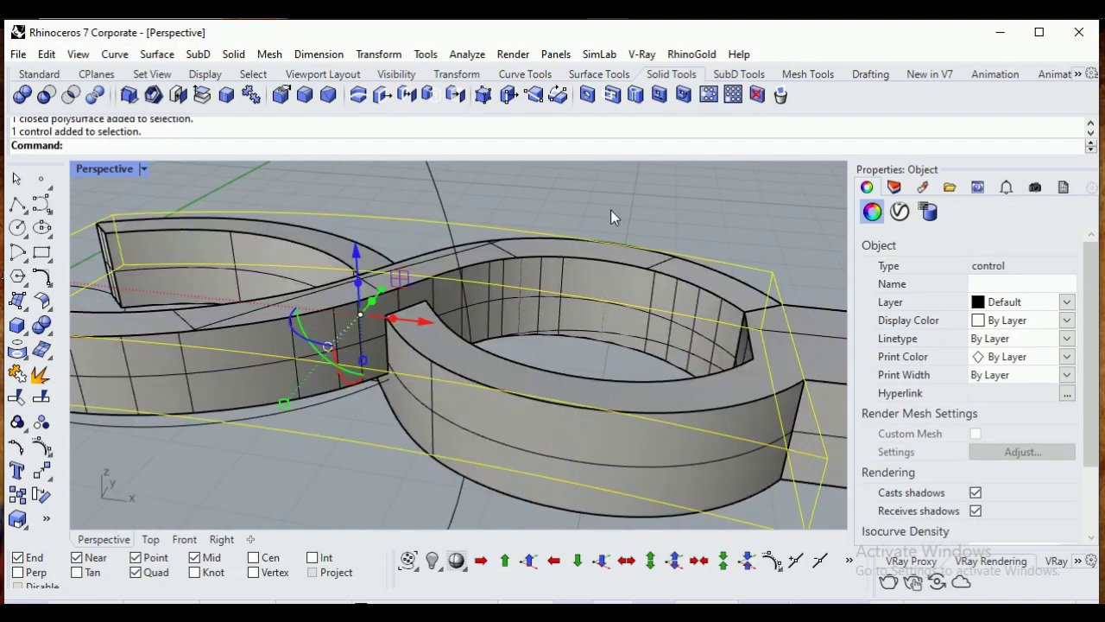
{"action": "key", "text": "ctrl+h"}
Mirror a copy of the united half band across the Y axis in the top view, with the mirror plane starting at the origin
{"action": "scroll", "coordinate": [506, 296], "scroll_direction": "down", "scroll_amount": 3}
{"action": "right_click_drag", "start_coordinate": [506, 296], "coordinate": [562, 308]}
{"action": "left_click", "coordinate": [609, 270]}
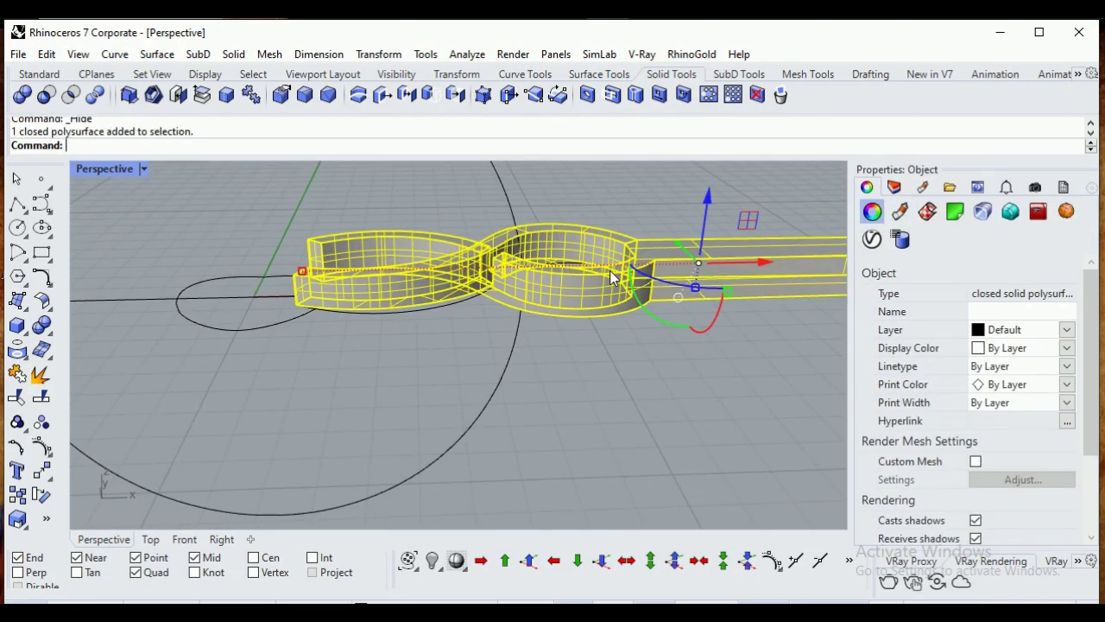
{"action": "right_click_drag", "start_coordinate": [610, 271], "coordinate": [550, 323]}
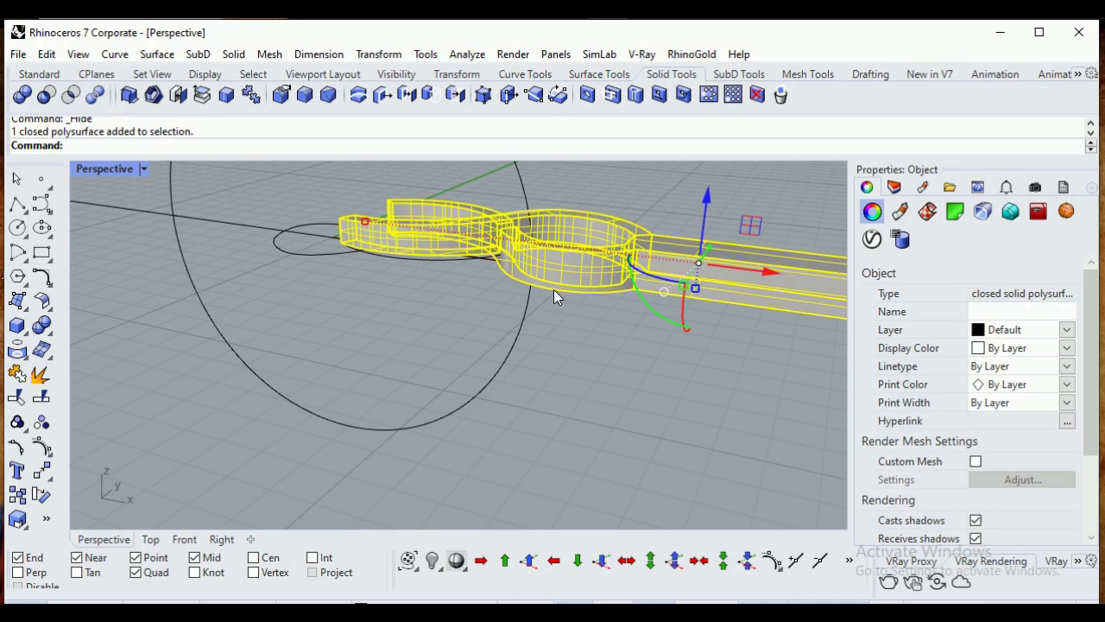
{"action": "scroll", "coordinate": [385, 369], "scroll_direction": "down", "scroll_amount": 4}
{"action": "right_click_drag", "start_coordinate": [384, 368], "coordinate": [450, 423]}
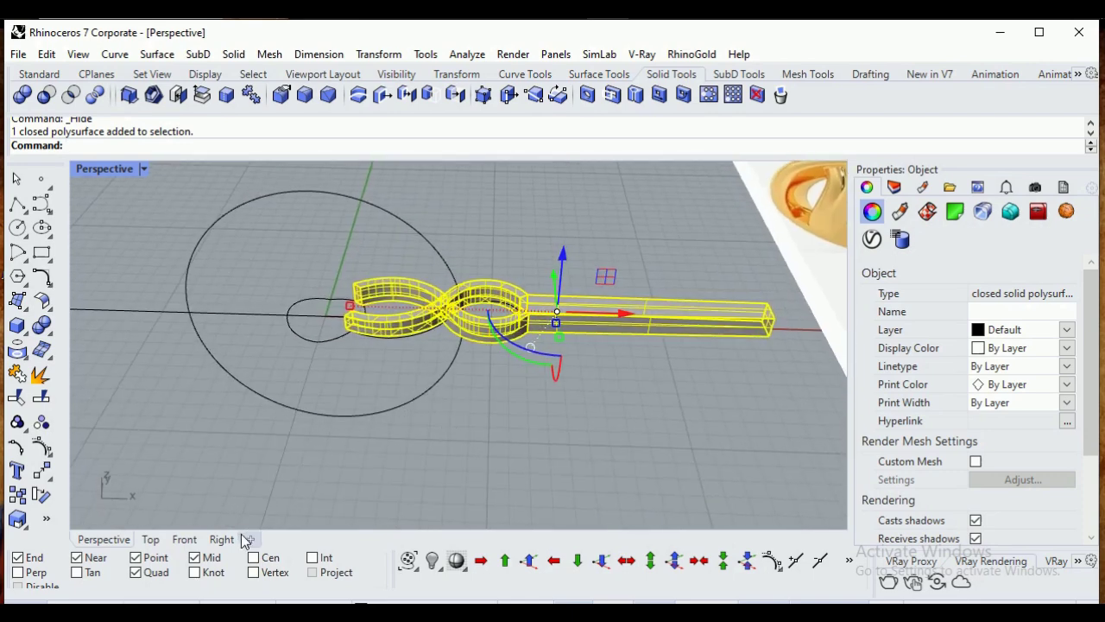
{"action": "left_click", "coordinate": [150, 539]}
{"action": "scroll", "coordinate": [477, 356], "scroll_direction": "down", "scroll_amount": 3}
{"action": "scroll", "coordinate": [513, 337], "scroll_direction": "up", "scroll_amount": 4}
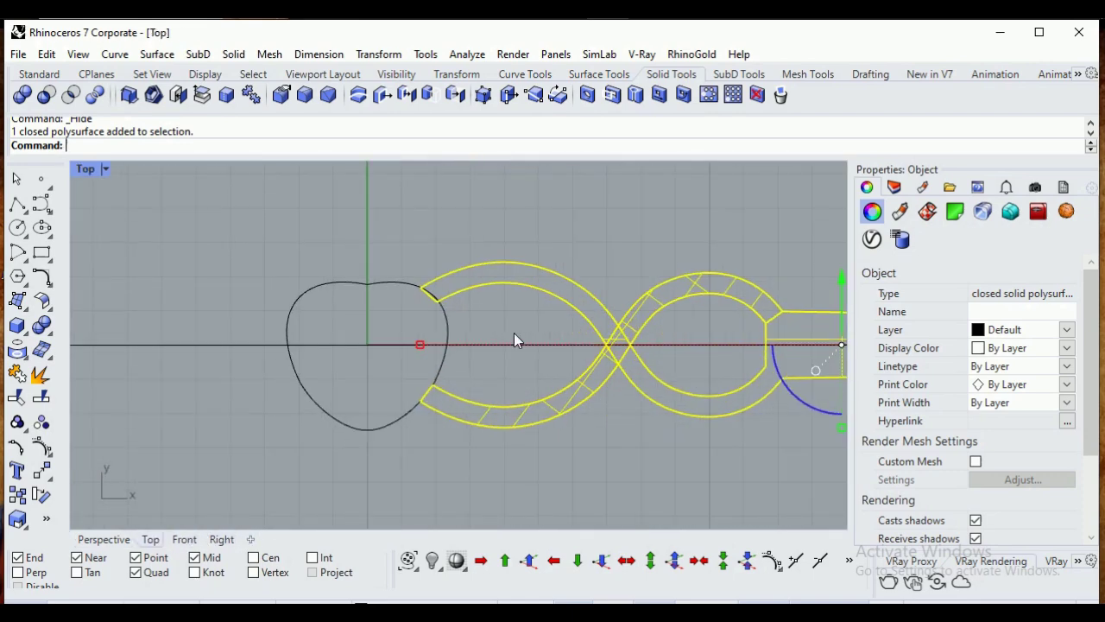
{"action": "key", "text": "Return"}
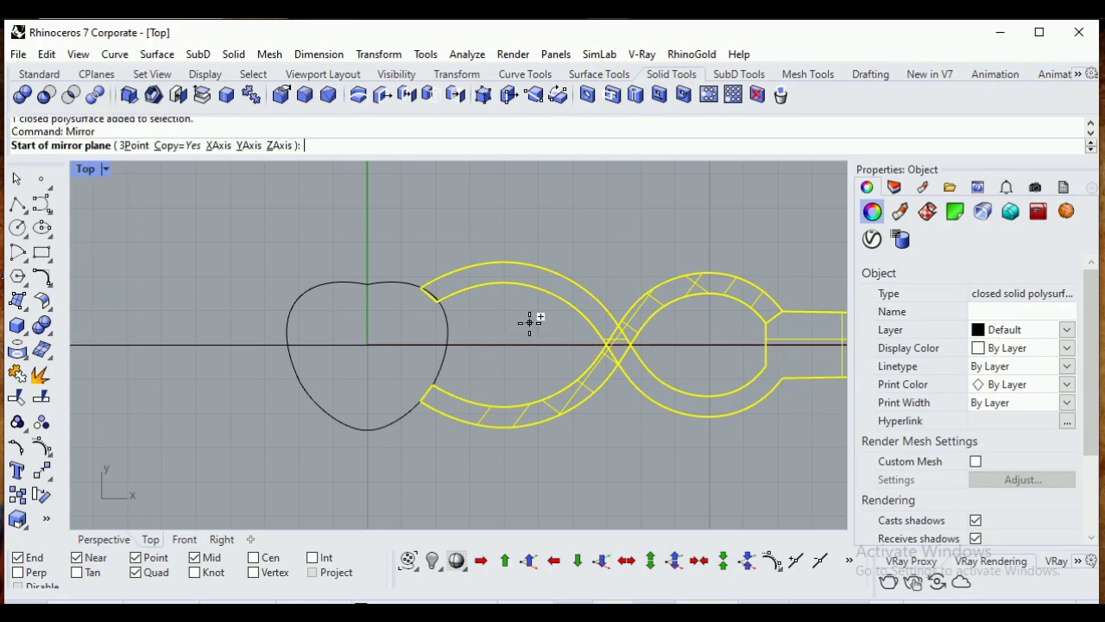
{"action": "type", "text": "0"}
{"action": "key", "text": "Return"}
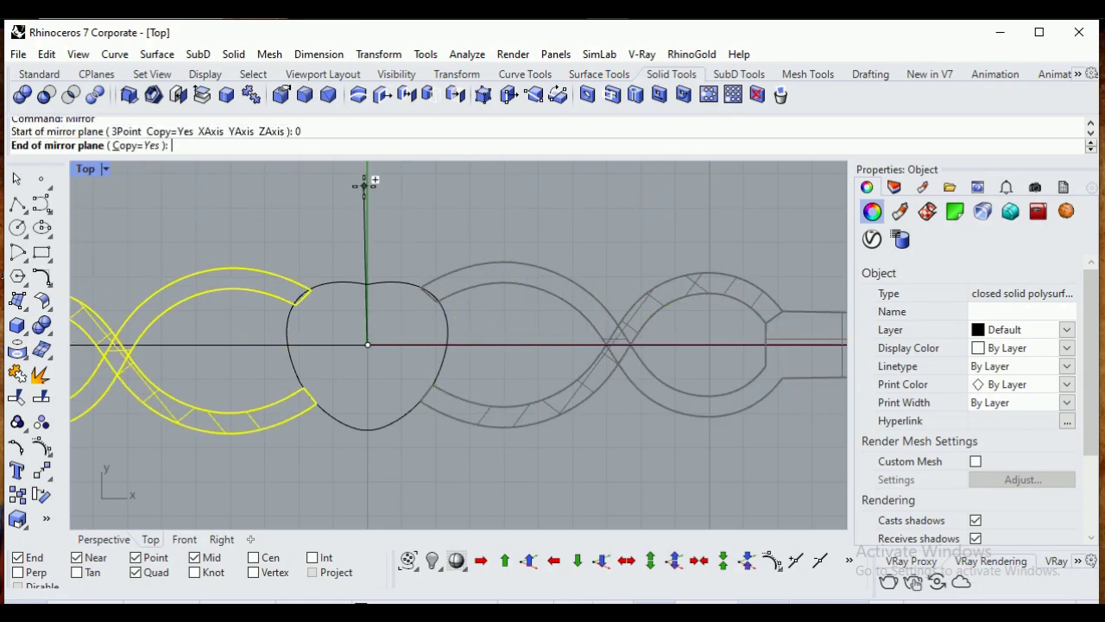
{"action": "left_click", "coordinate": [367, 220]}
Offset the heart curve to both sides at a distance of 0.35
{"action": "scroll", "coordinate": [370, 290], "scroll_direction": "up", "scroll_amount": 3}
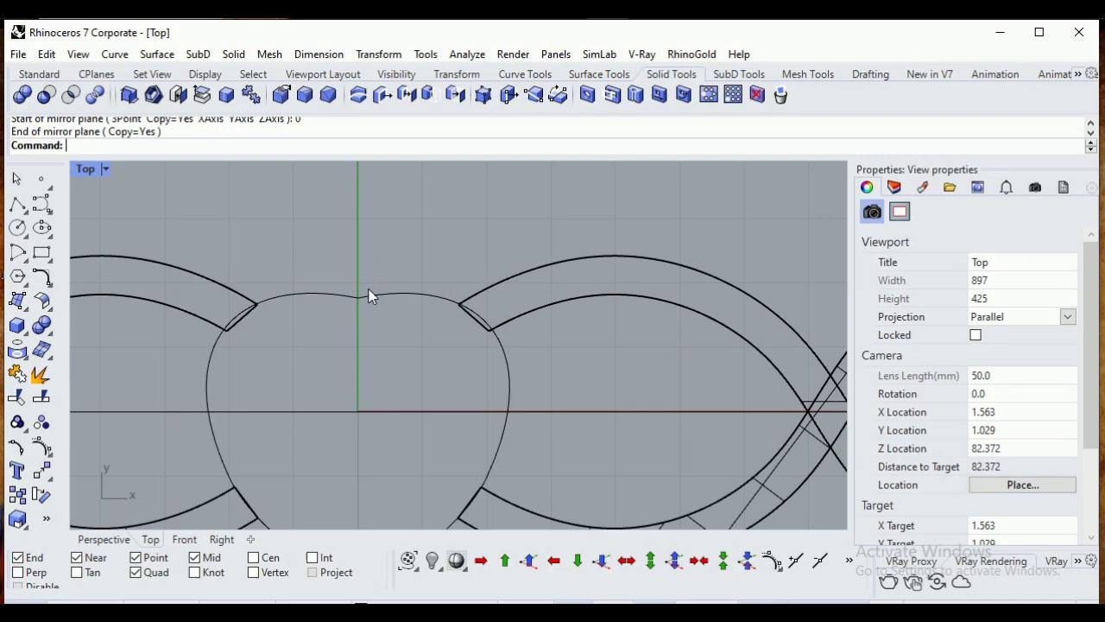
{"action": "left_click", "coordinate": [379, 306]}
{"action": "type", "text": "Od"}
{"action": "key", "text": "BackSpace"}
{"action": "type", "text": "ffset"}
{"action": "key", "text": "Return"}
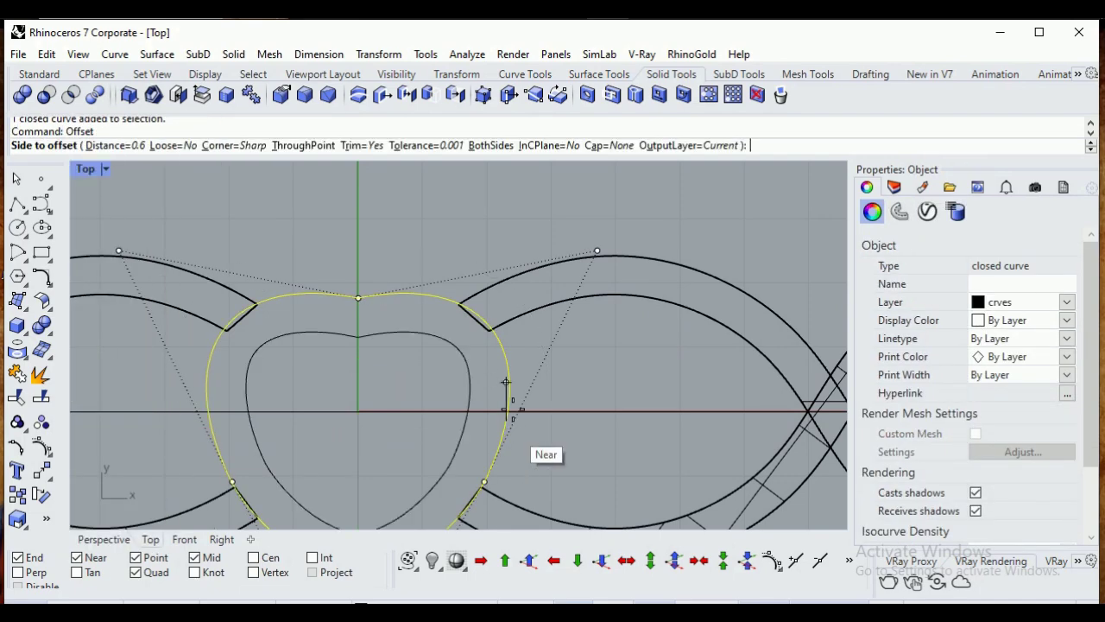
{"action": "left_click", "coordinate": [491, 145]}
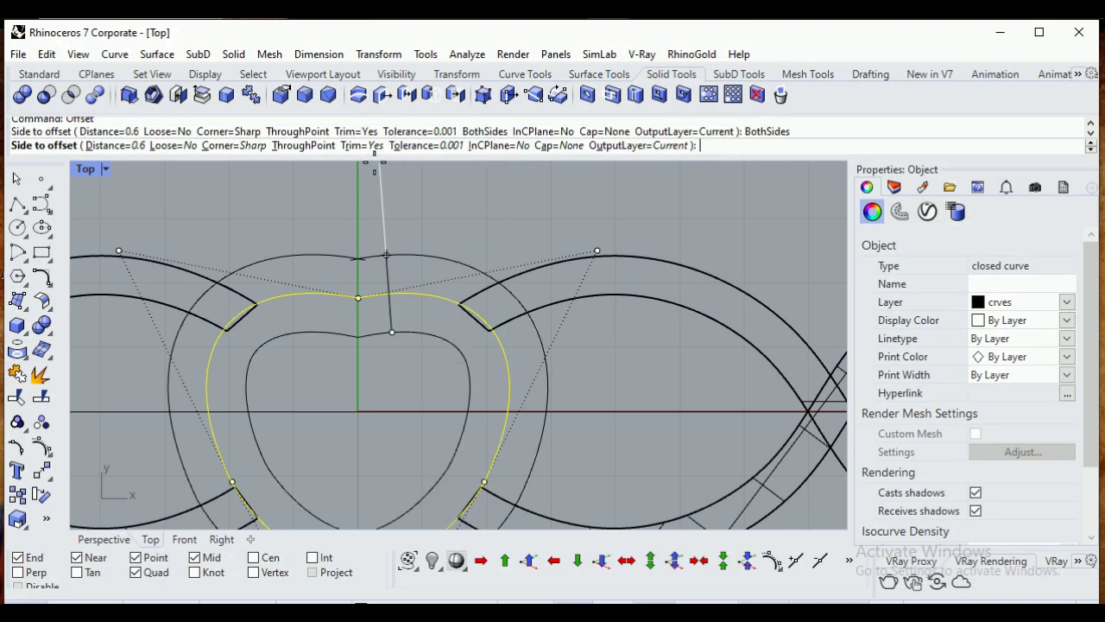
{"action": "left_click", "coordinate": [118, 145]}
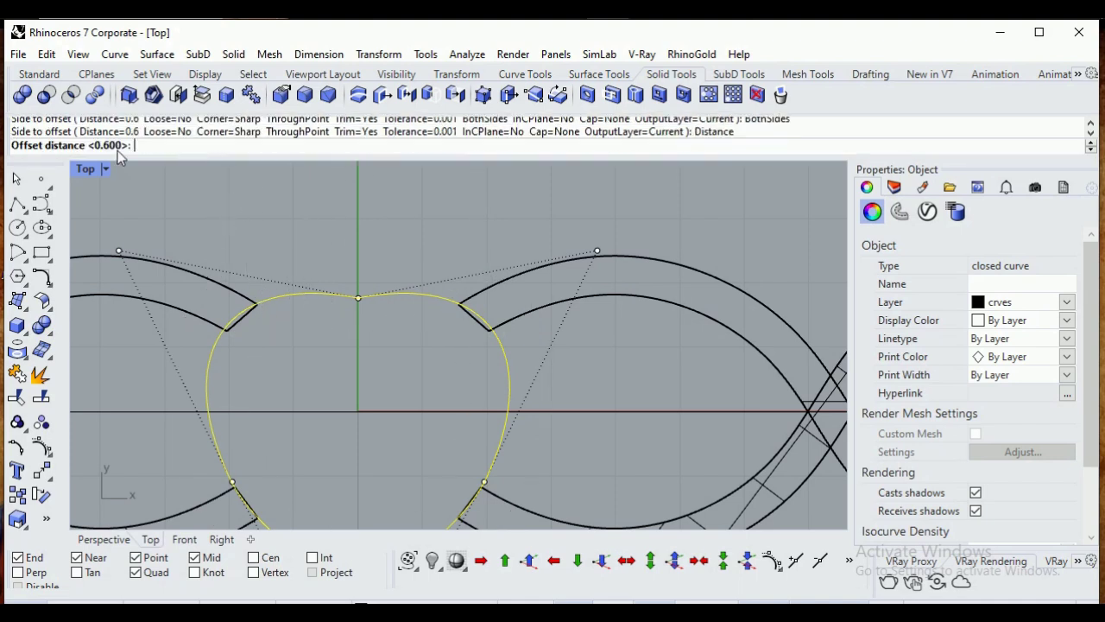
{"action": "type", "text": ".35"}
{"action": "key", "text": "Return"}
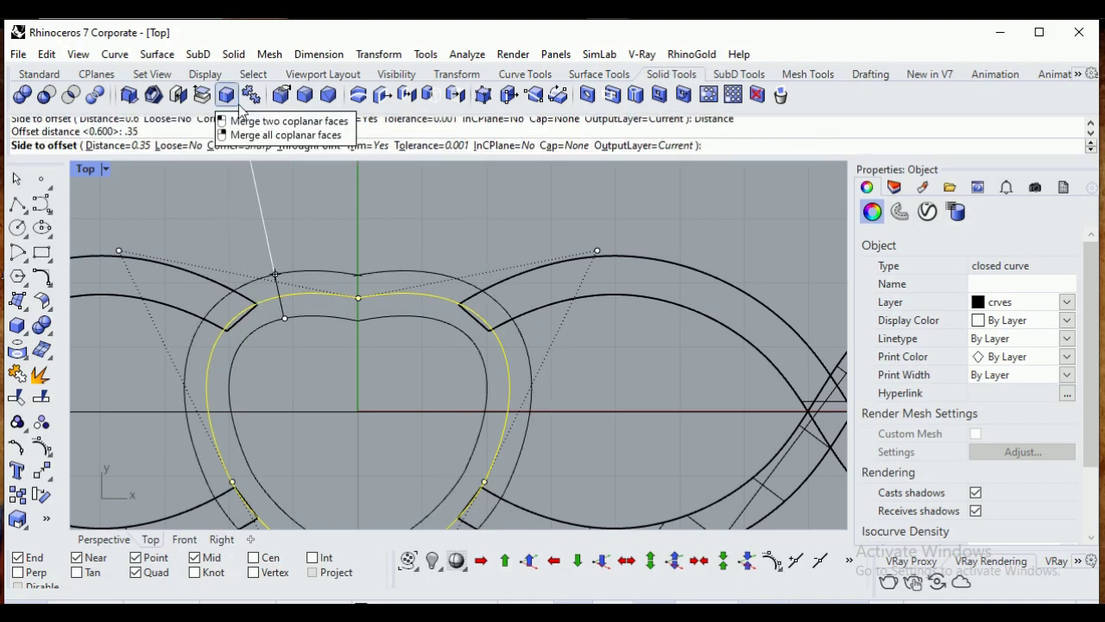
{"action": "left_click", "coordinate": [291, 216]}
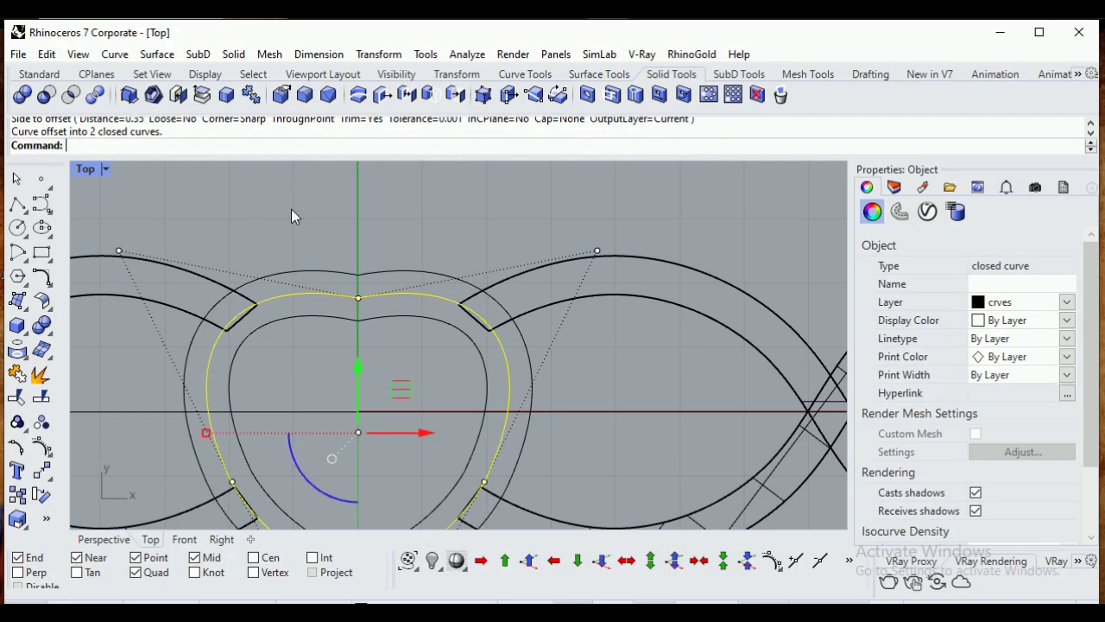
Extrude the two offset heart curves upward together as a solid heart frame, reaching the top of the neighbouring strands
{"action": "left_click", "coordinate": [331, 273]}
{"action": "left_click", "coordinate": [326, 313], "text": "shift"}
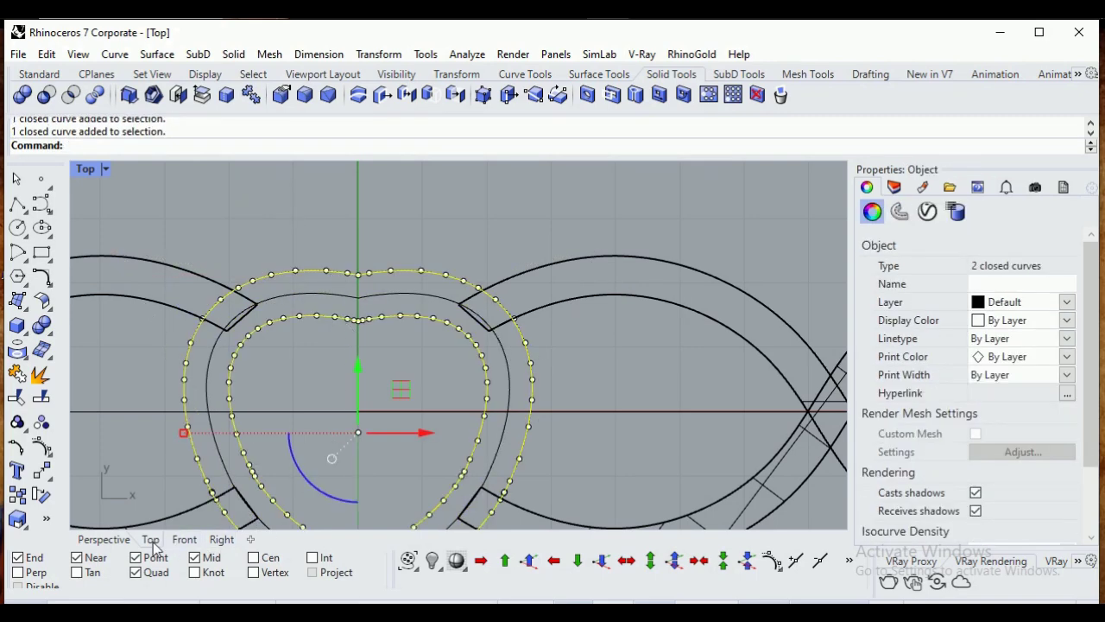
{"action": "left_click", "coordinate": [103, 538]}
{"action": "right_click_drag", "start_coordinate": [207, 490], "coordinate": [247, 313]}
{"action": "scroll", "coordinate": [251, 307], "scroll_direction": "up", "scroll_amount": 7}
{"action": "right_click_drag", "start_coordinate": [378, 321], "coordinate": [389, 342]}
{"action": "type", "text": "Ex"}
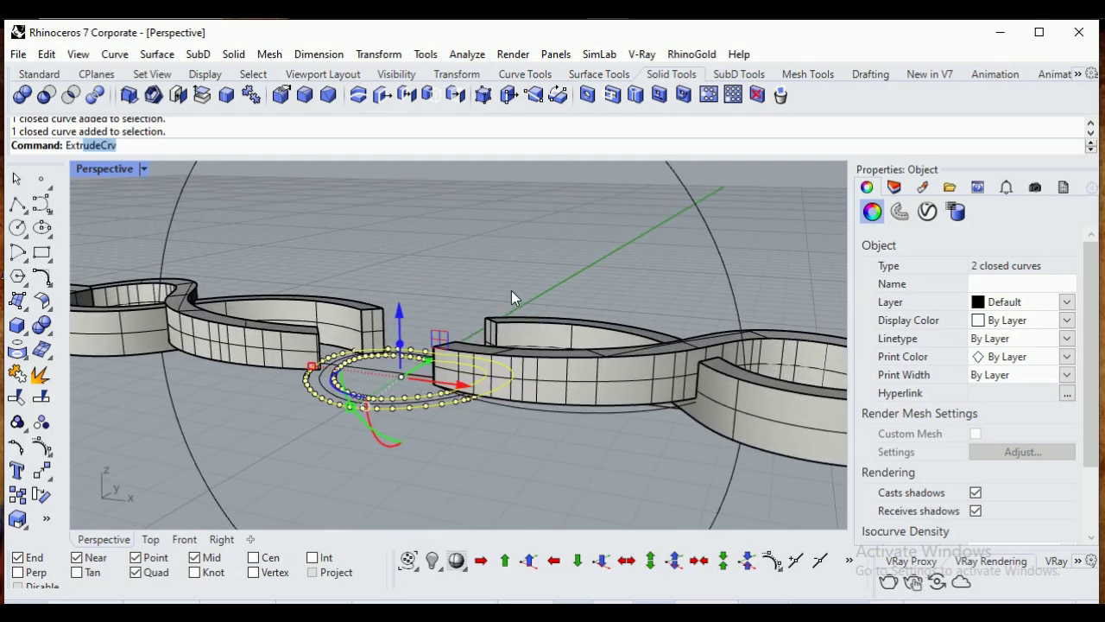
{"action": "type", "text": "try"}
{"action": "key", "text": "Return"}
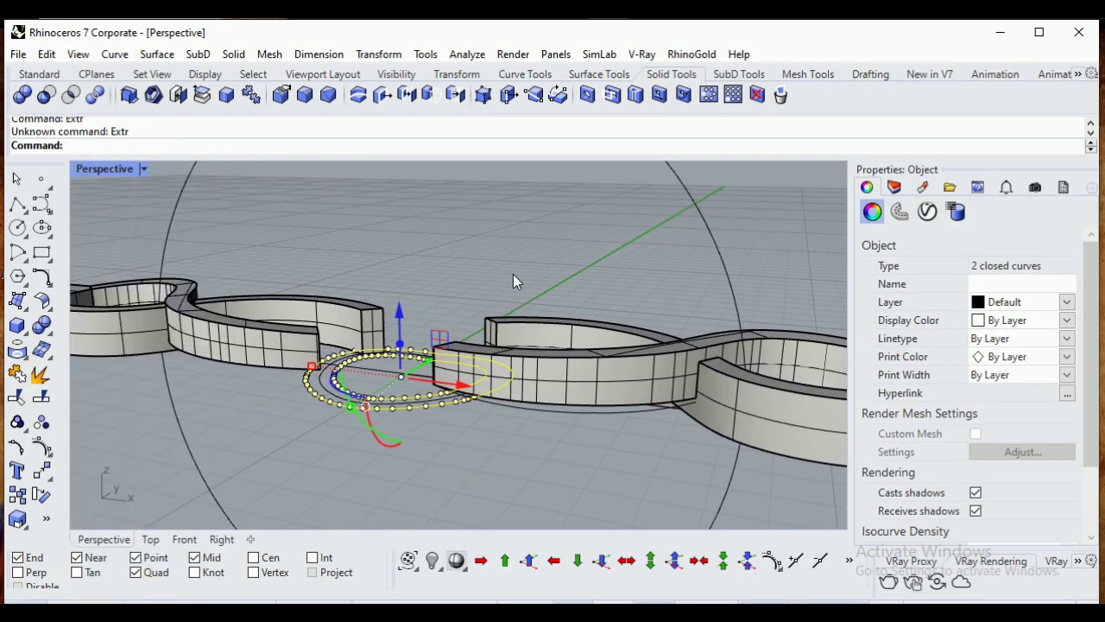
{"action": "key", "text": "Up"}
{"action": "type", "text": "r"}
{"action": "key", "text": "Return"}
{"action": "left_click", "coordinate": [359, 315]}
Examine the heart frame and how both mirrored band halves meet it from several angles
{"action": "mouse_move", "coordinate": [423, 310]}
{"action": "right_mouse_down"}
{"action": "mouse_move", "coordinate": [456, 383]}
{"action": "mouse_move", "coordinate": [478, 219]}
{"action": "mouse_move", "coordinate": [528, 239]}
{"action": "mouse_move", "coordinate": [429, 325]}
{"action": "right_mouse_up"}
{"action": "scroll", "coordinate": [429, 325], "scroll_direction": "down", "scroll_amount": 8}
{"action": "right_click_drag", "start_coordinate": [415, 402], "coordinate": [409, 451]}
{"action": "scroll", "coordinate": [462, 308], "scroll_direction": "up", "scroll_amount": 4}
{"action": "scroll", "coordinate": [414, 406], "scroll_direction": "down", "scroll_amount": 4}
{"action": "right_click_drag", "start_coordinate": [522, 492], "coordinate": [472, 404]}
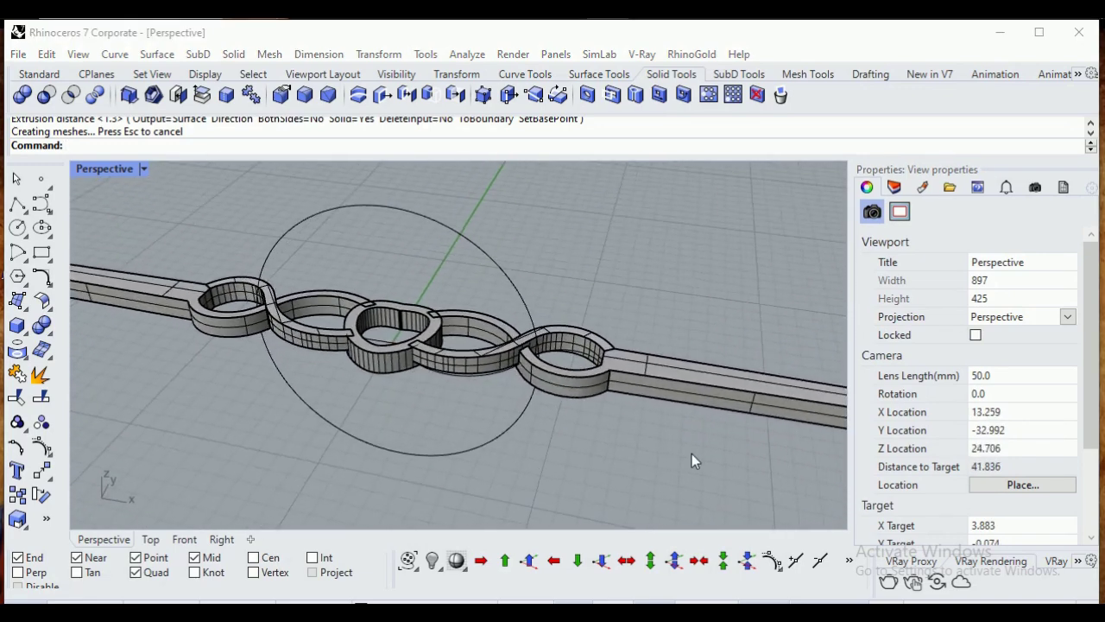
{"action": "scroll", "coordinate": [770, 438], "scroll_direction": "down", "scroll_amount": 6}
{"action": "scroll", "coordinate": [649, 391], "scroll_direction": "up", "scroll_amount": 6}
{"action": "right_click_drag", "start_coordinate": [640, 396], "coordinate": [578, 406]}
{"action": "scroll", "coordinate": [629, 361], "scroll_direction": "up", "scroll_amount": 4}
{"action": "left_click", "coordinate": [482, 418]}
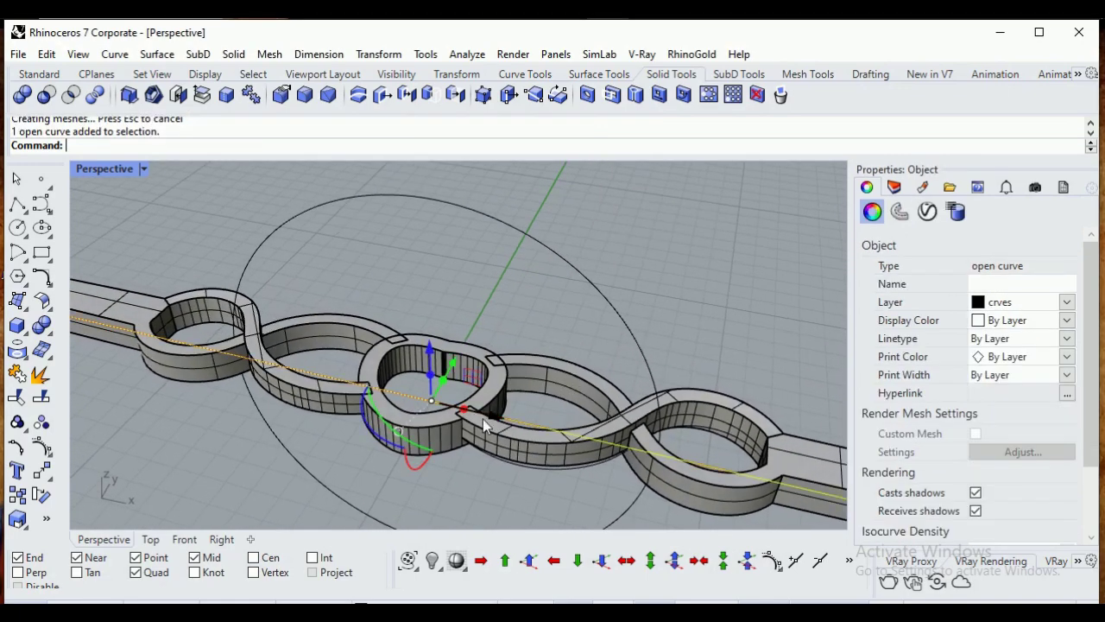
{"action": "right_click_drag", "start_coordinate": [483, 419], "coordinate": [488, 393]}
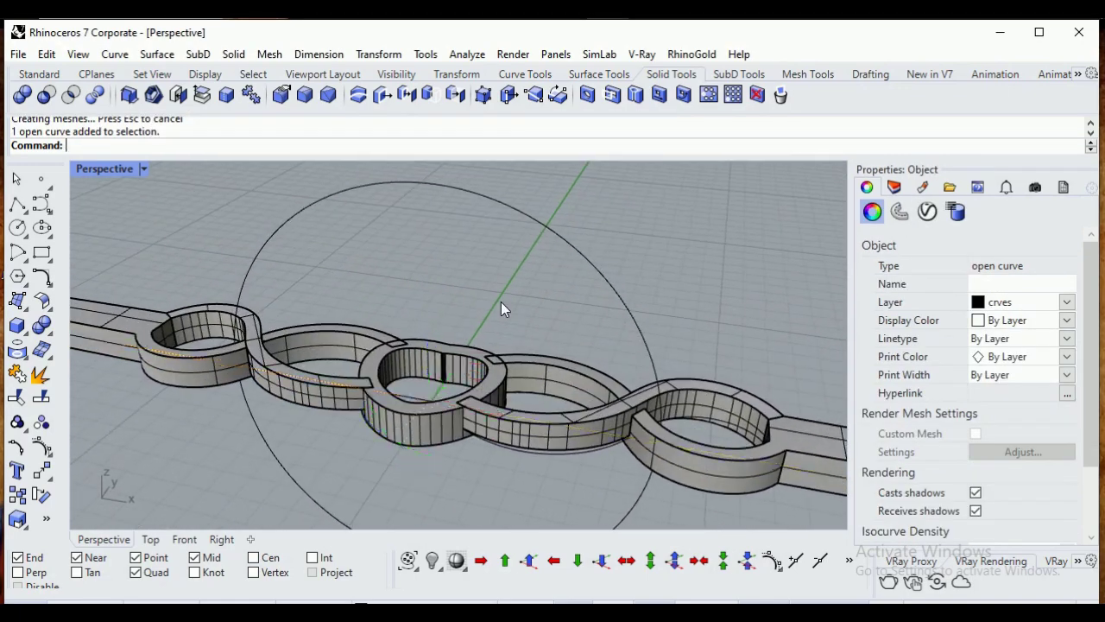
{"action": "left_click", "coordinate": [501, 302]}
{"action": "scroll", "coordinate": [507, 304], "scroll_direction": "down", "scroll_amount": 4}
{"action": "right_click_drag", "start_coordinate": [507, 304], "coordinate": [503, 310]}
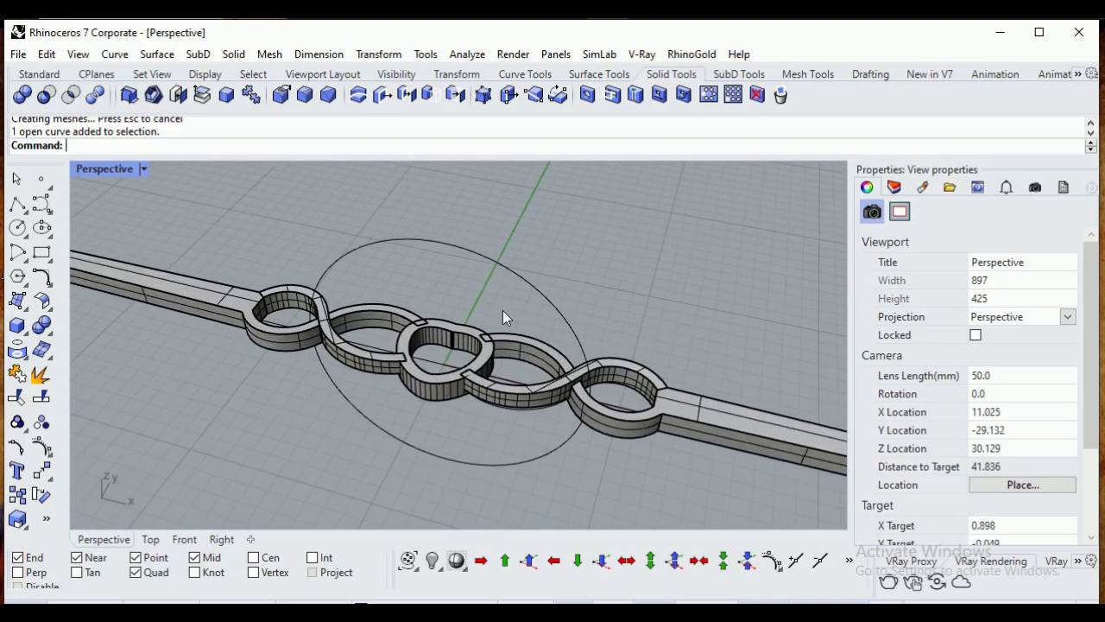
Try to flow both band halves along the ring circle, using the straight centre line as the base curve
{"action": "left_click", "coordinate": [666, 403]}
{"action": "left_click", "coordinate": [395, 370], "text": "shift"}
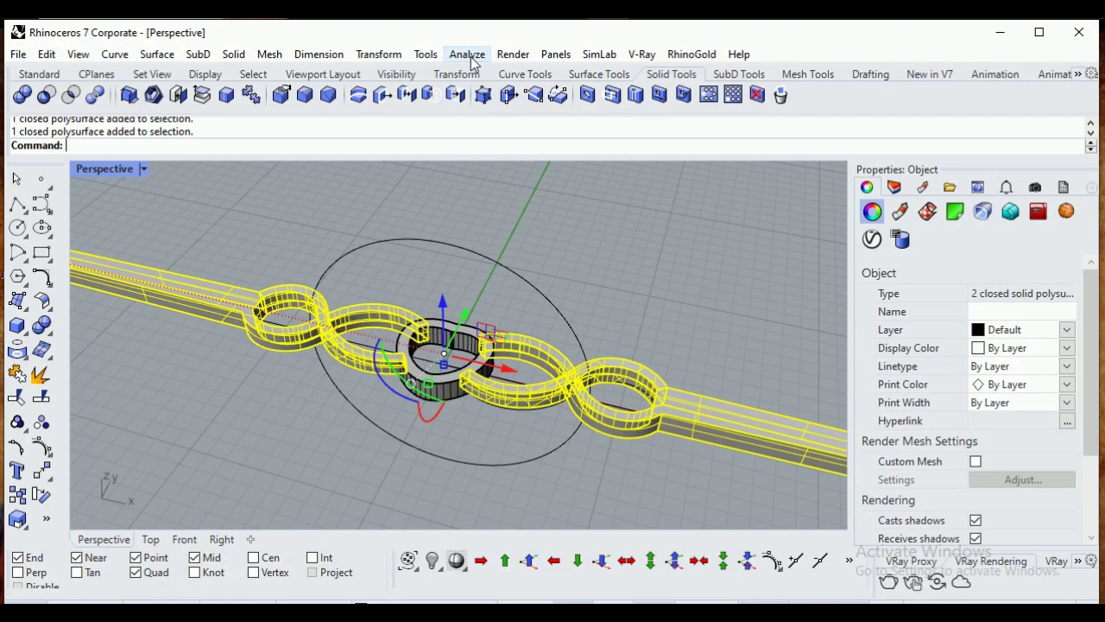
{"action": "left_click", "coordinate": [376, 53]}
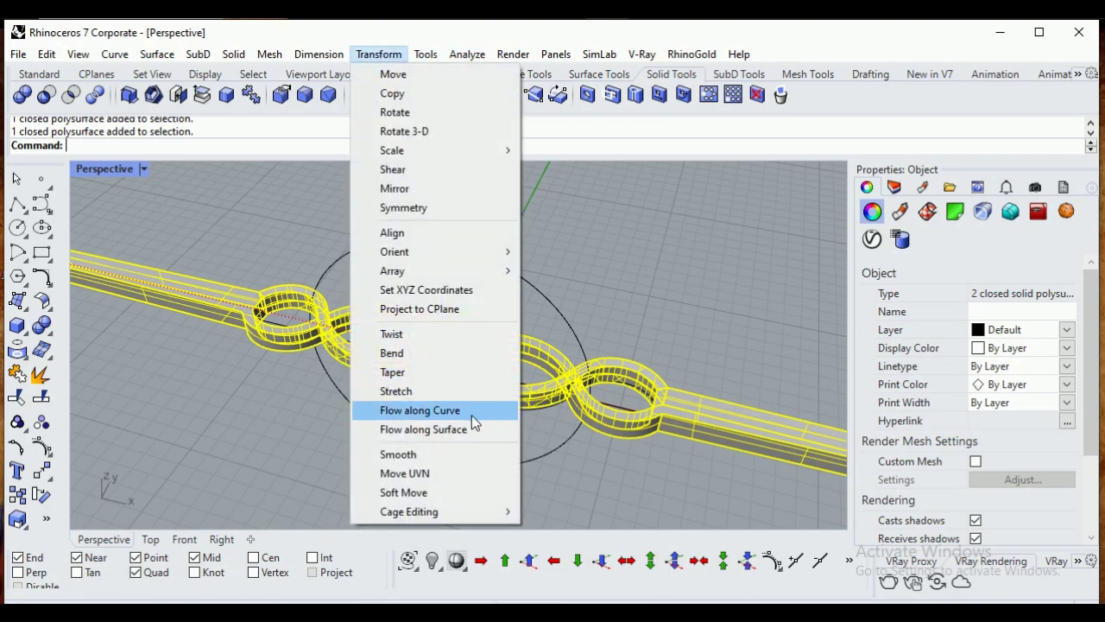
{"action": "left_click", "coordinate": [420, 410]}
{"action": "left_click", "coordinate": [440, 370]}
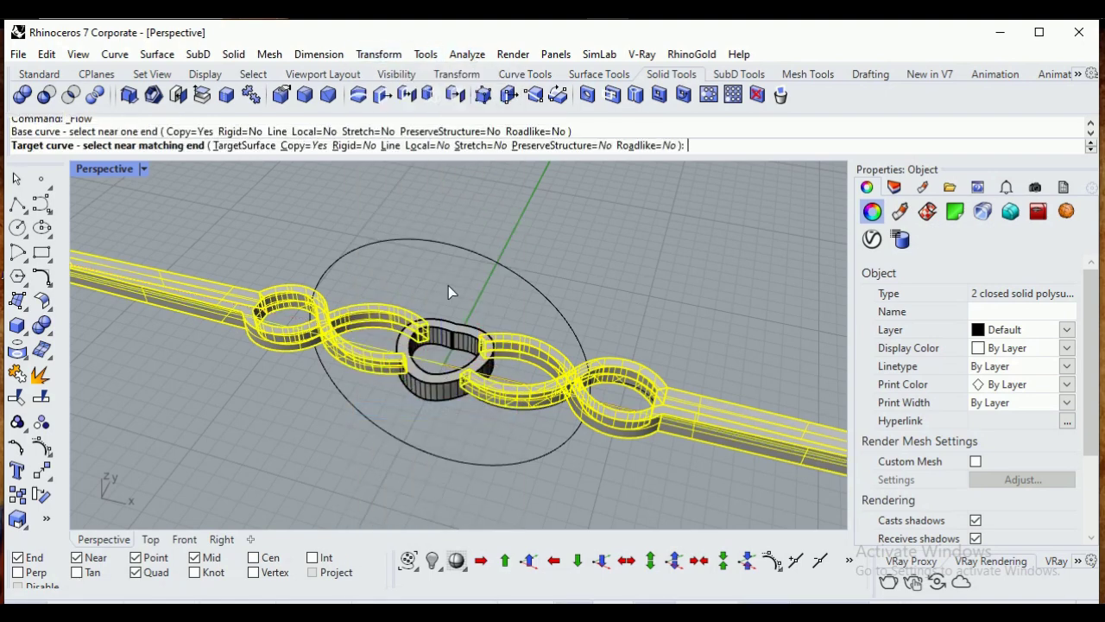
{"action": "left_click", "coordinate": [461, 251]}
{"action": "right_click_drag", "start_coordinate": [624, 308], "coordinate": [751, 166]}
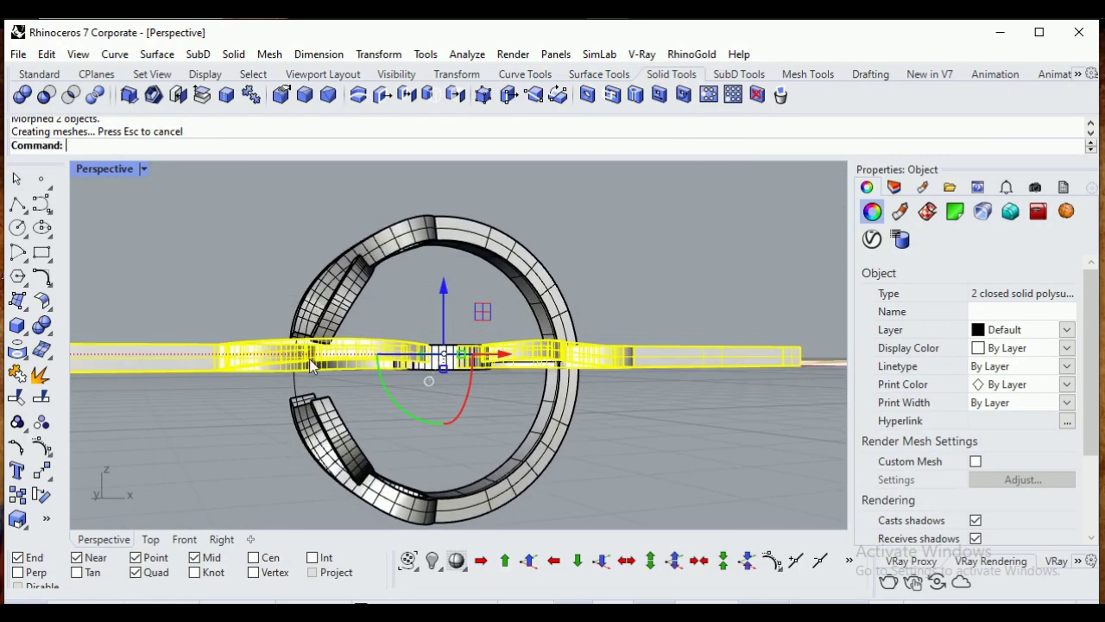
Inspect the flowed ring around the heart opening, undo the flow and clear the selection
{"action": "right_click_drag", "start_coordinate": [312, 377], "coordinate": [317, 297]}
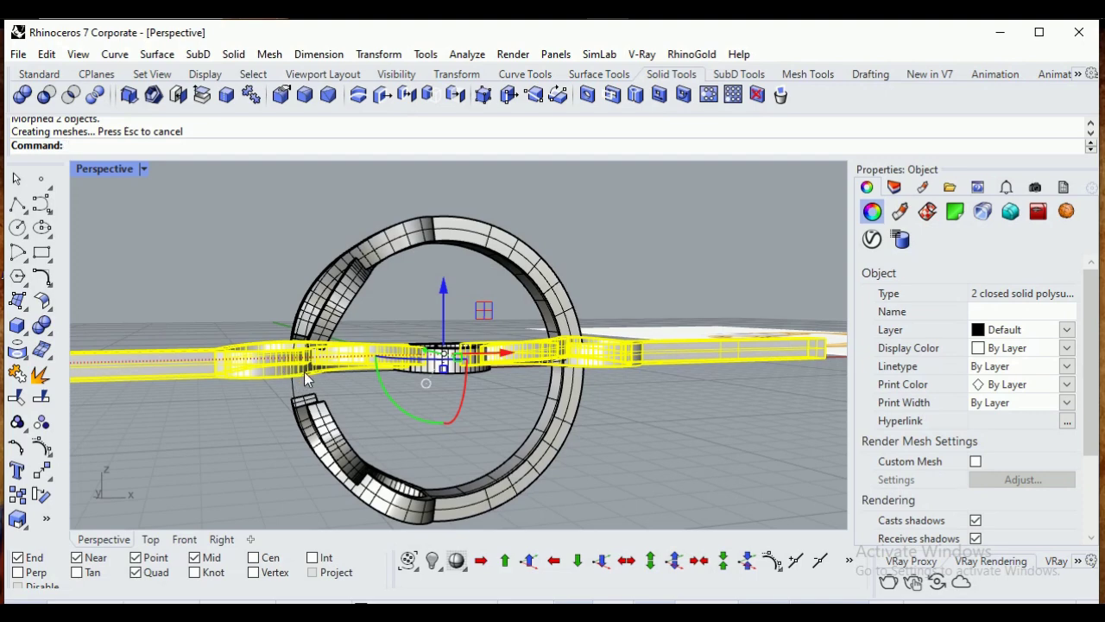
{"action": "right_click_drag", "start_coordinate": [624, 391], "coordinate": [636, 283]}
{"action": "key", "text": "ctrl+z"}
{"action": "key", "text": "Escape"}
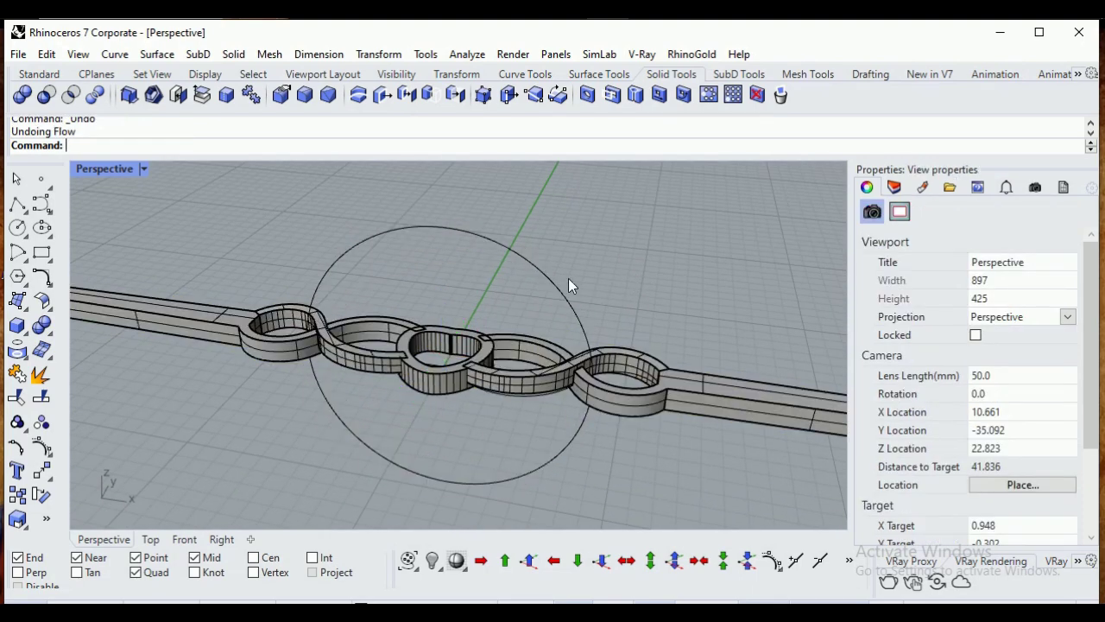
Show the curve ends and seam of the ring circle with end analysis
{"action": "left_click", "coordinate": [555, 279]}
{"action": "right_click_drag", "start_coordinate": [572, 276], "coordinate": [666, 284]}
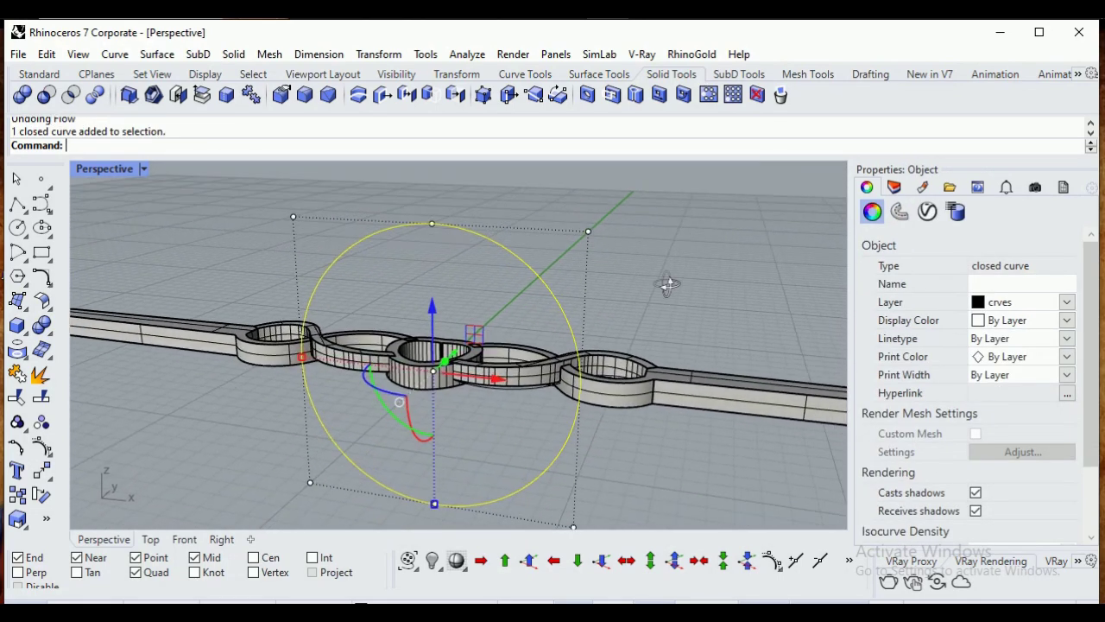
{"action": "left_click", "coordinate": [465, 54]}
{"action": "mouse_move", "coordinate": [515, 96]}
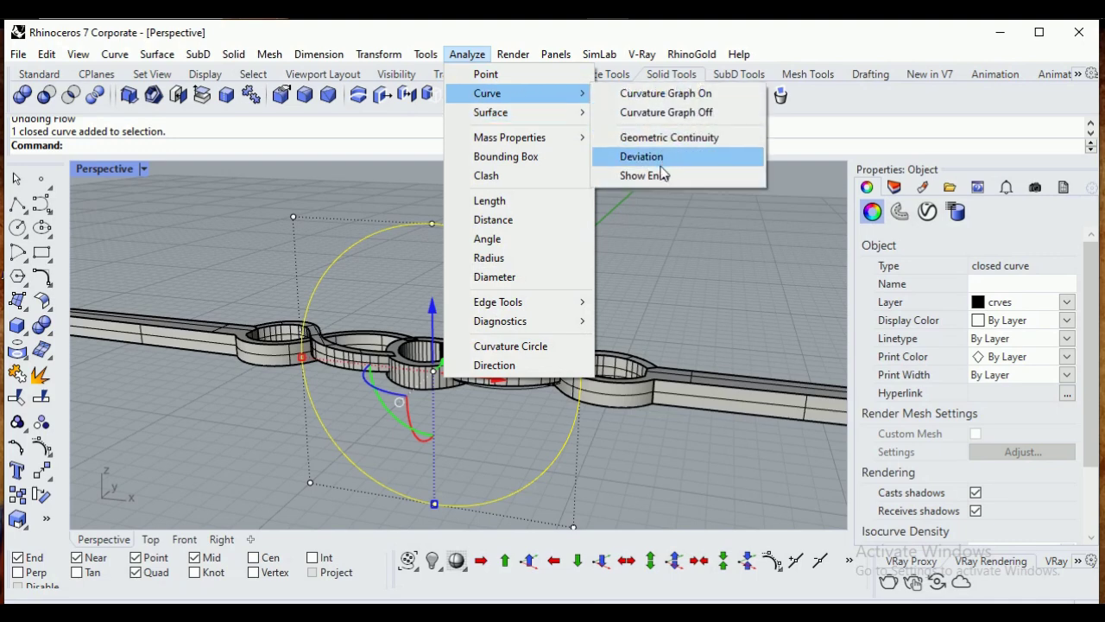
{"action": "left_click", "coordinate": [658, 178]}
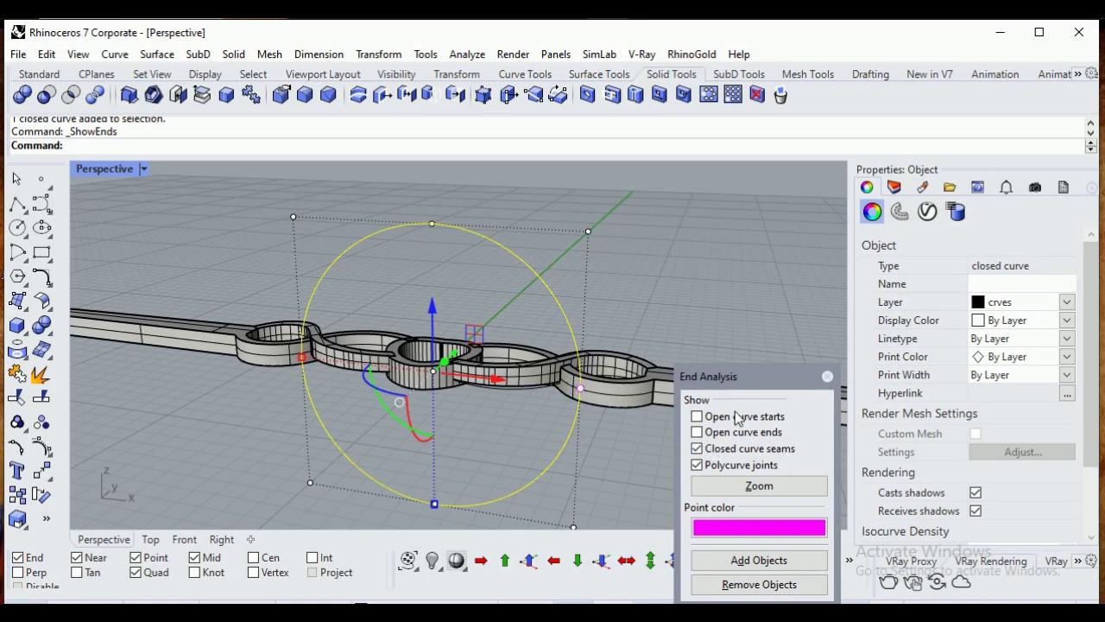
Rotate the ring circle in its own plane by 90° and then another 180°, placing its seam at the lowest point
{"action": "left_click", "coordinate": [398, 421]}
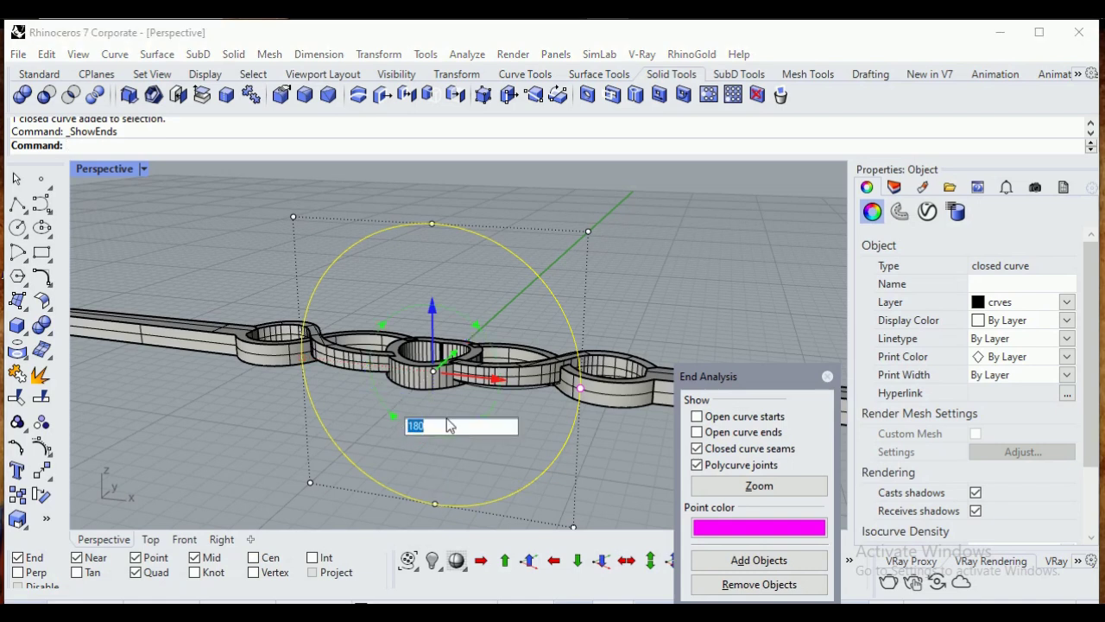
{"action": "type", "text": "90"}
{"action": "key", "text": "Return"}
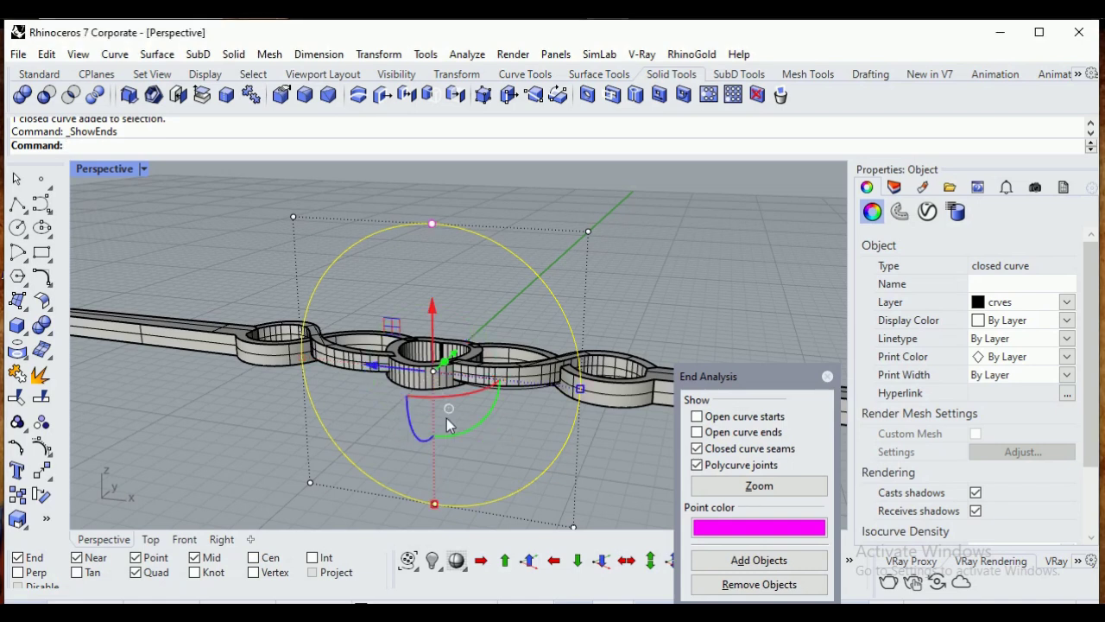
{"action": "left_click", "coordinate": [490, 413]}
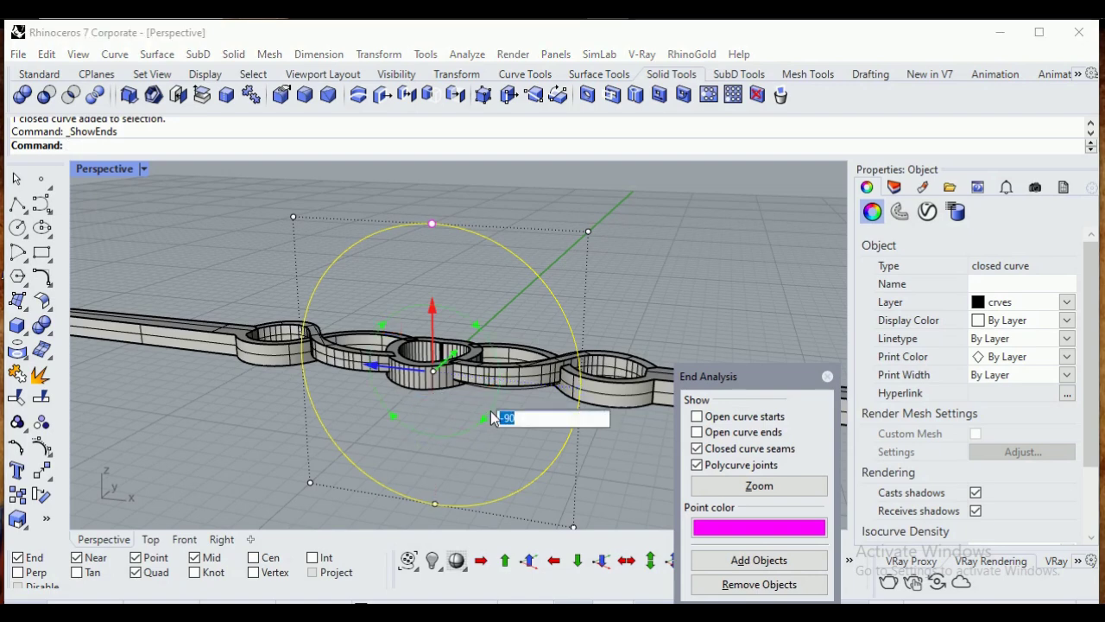
{"action": "type", "text": "180"}
{"action": "key", "text": "Return"}
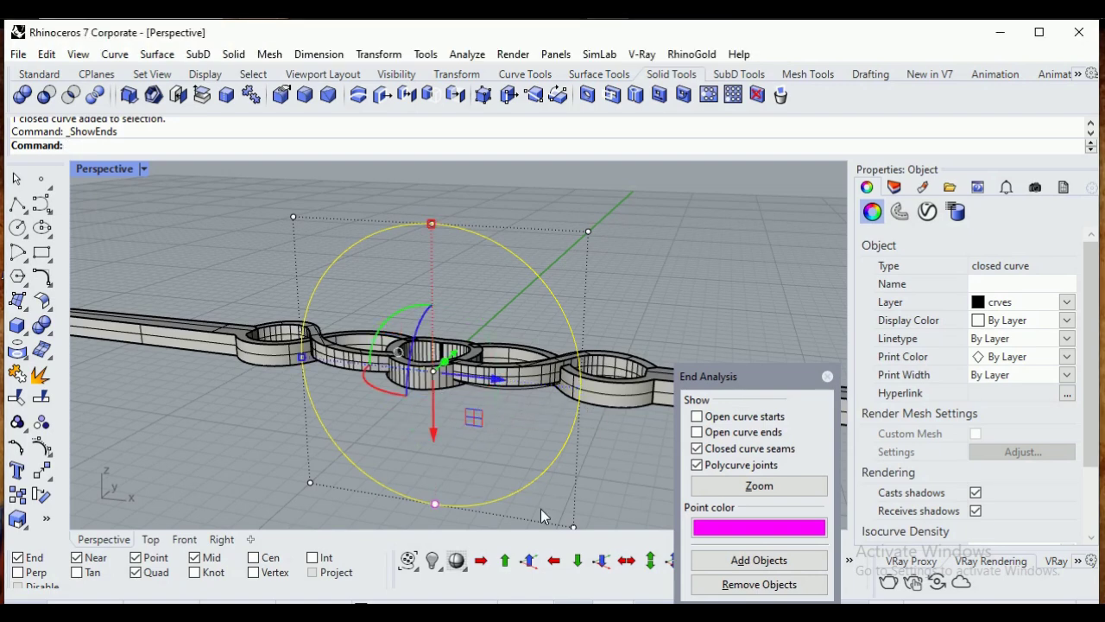
{"action": "key", "text": "Escape"}
Flow copies of both band halves along the ring circle, using the straight centre line as the base curve
{"action": "right_click_drag", "start_coordinate": [491, 473], "coordinate": [505, 383]}
{"action": "left_click", "coordinate": [505, 384]}
{"action": "left_click", "coordinate": [339, 361], "text": "shift"}
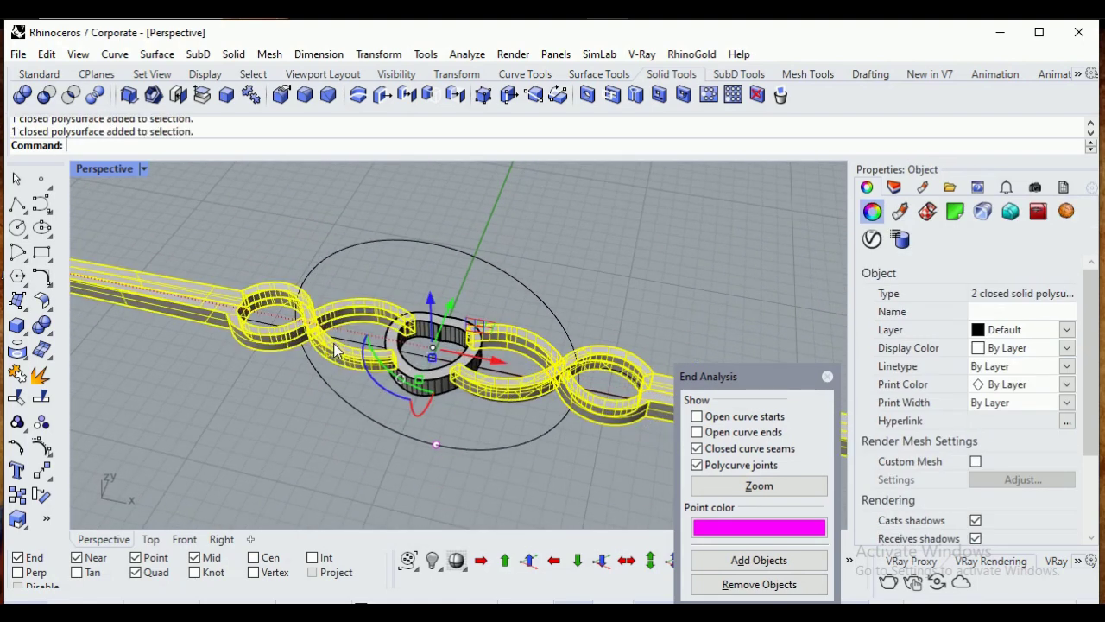
{"action": "left_click", "coordinate": [369, 57]}
{"action": "left_click", "coordinate": [411, 411]}
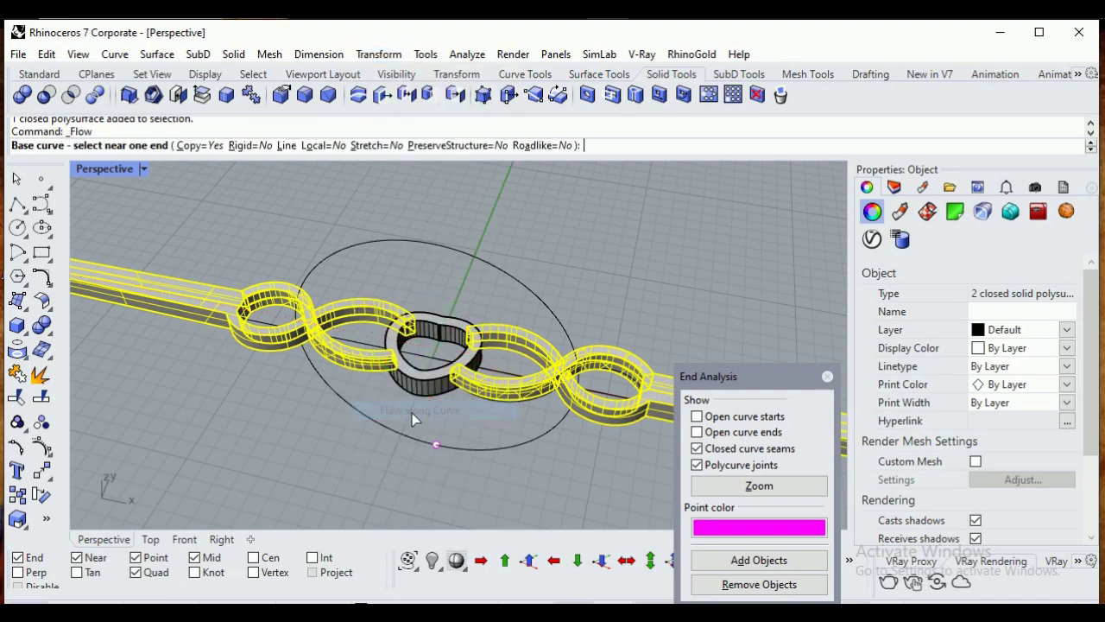
{"action": "left_click", "coordinate": [436, 363]}
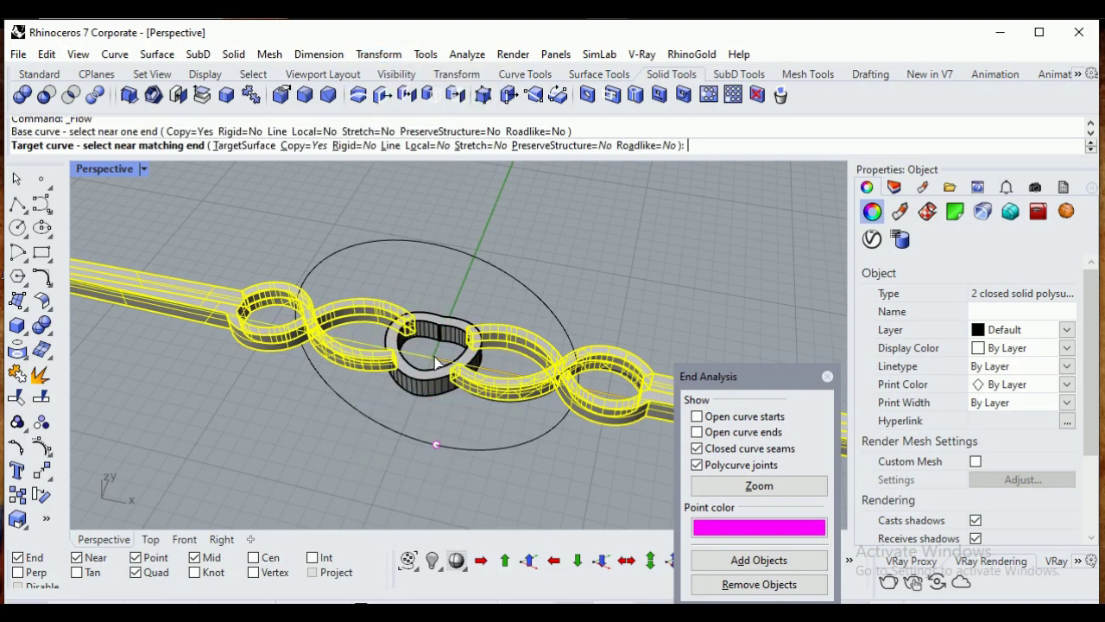
{"action": "left_click", "coordinate": [444, 248]}
{"action": "right_click_drag", "start_coordinate": [503, 486], "coordinate": [544, 404]}
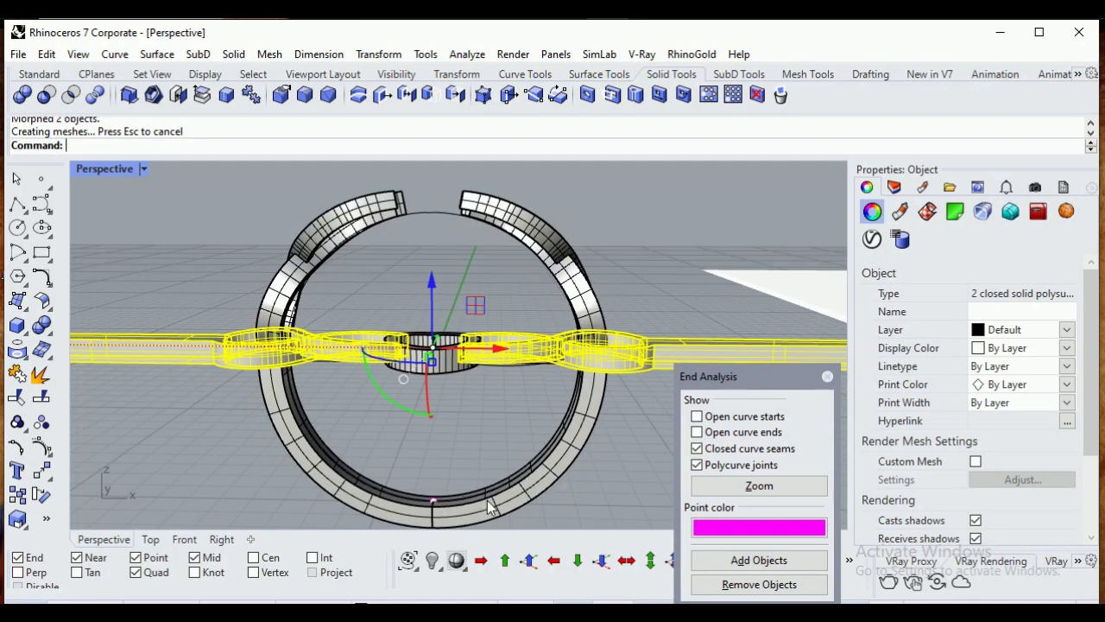
{"action": "right_click_drag", "start_coordinate": [606, 473], "coordinate": [581, 272]}
{"action": "right_click_drag", "start_coordinate": [554, 385], "coordinate": [528, 389]}
{"action": "scroll", "coordinate": [504, 377], "scroll_direction": "up", "scroll_amount": 6}
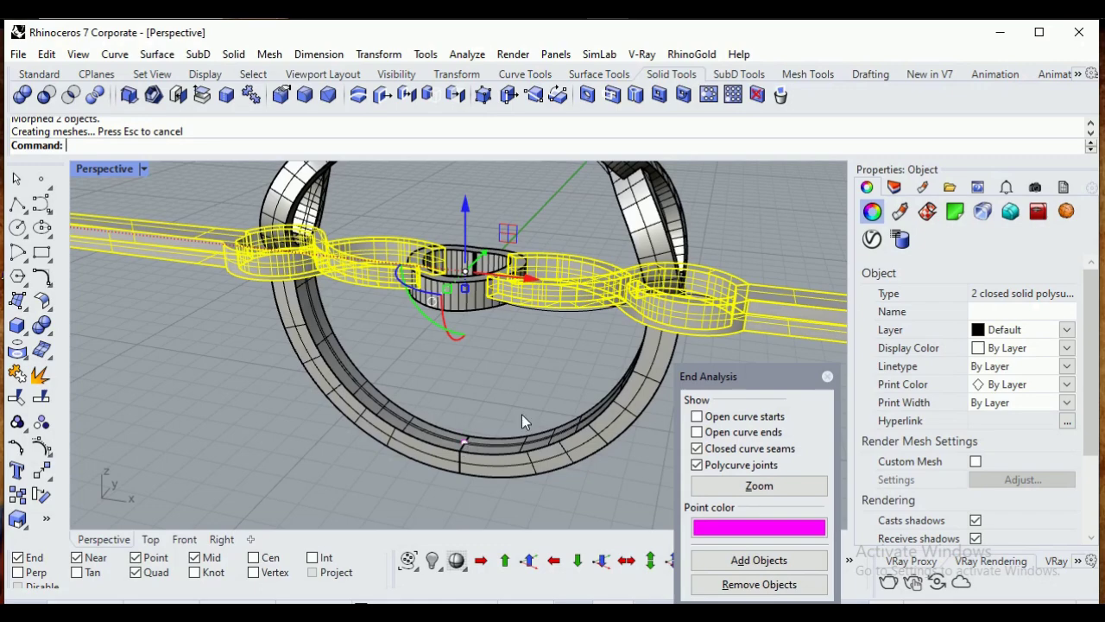
Flow a copy of the heart frame from the straight centre line onto the ring circle with Rigid set to Yes
{"action": "left_click", "coordinate": [530, 388]}
{"action": "scroll", "coordinate": [494, 407], "scroll_direction": "down", "scroll_amount": 4}
{"action": "scroll", "coordinate": [488, 354], "scroll_direction": "up", "scroll_amount": 8}
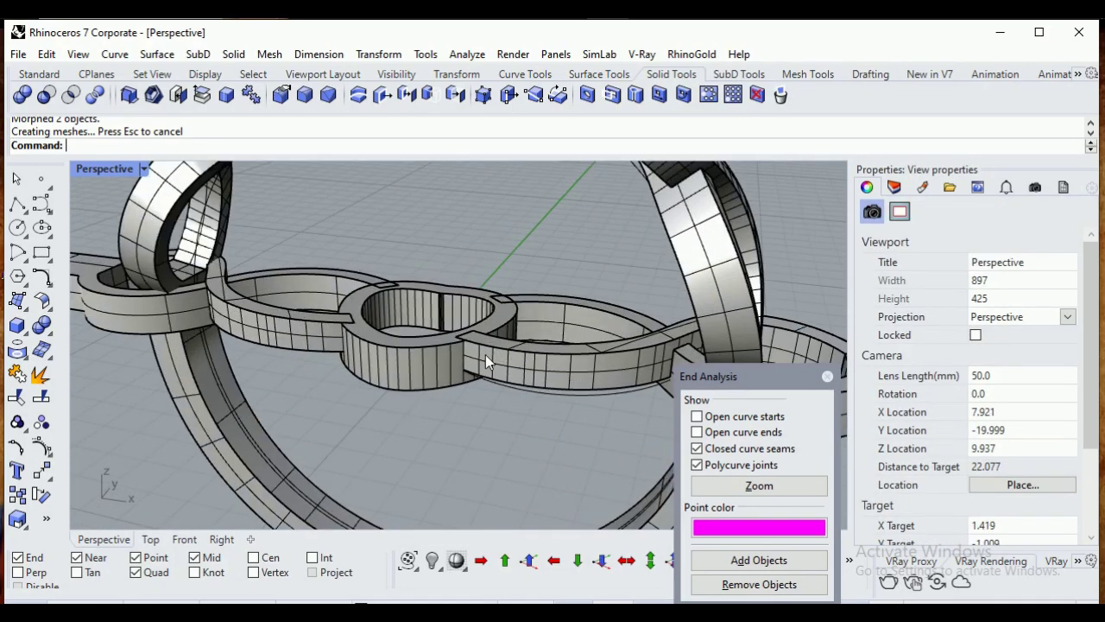
{"action": "left_click", "coordinate": [436, 366]}
{"action": "right_click_drag", "start_coordinate": [449, 423], "coordinate": [500, 278]}
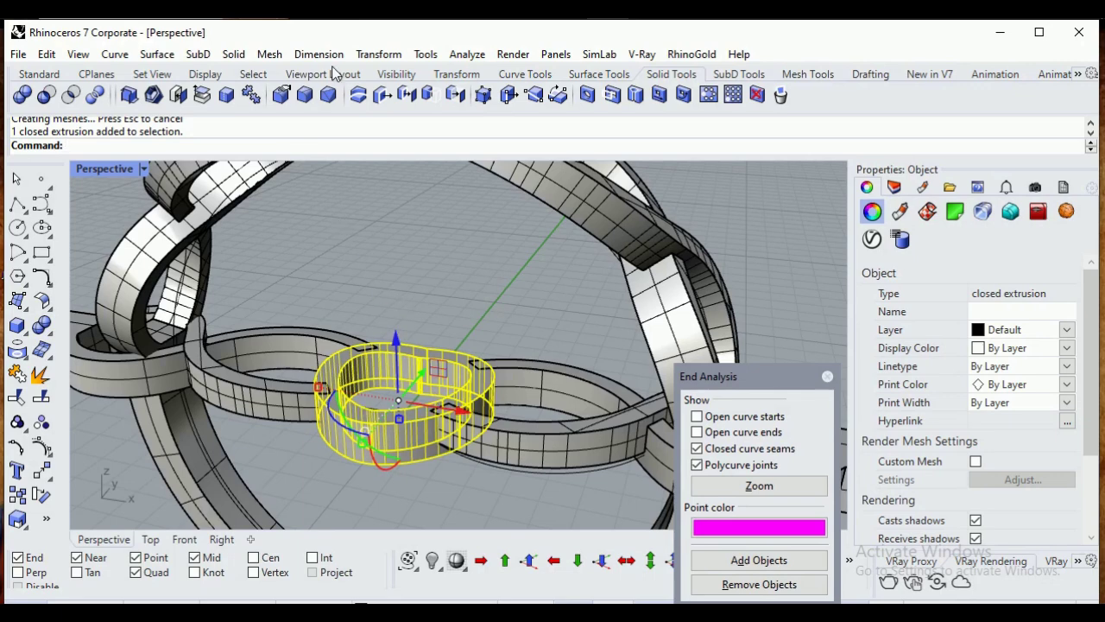
{"action": "left_click", "coordinate": [391, 57]}
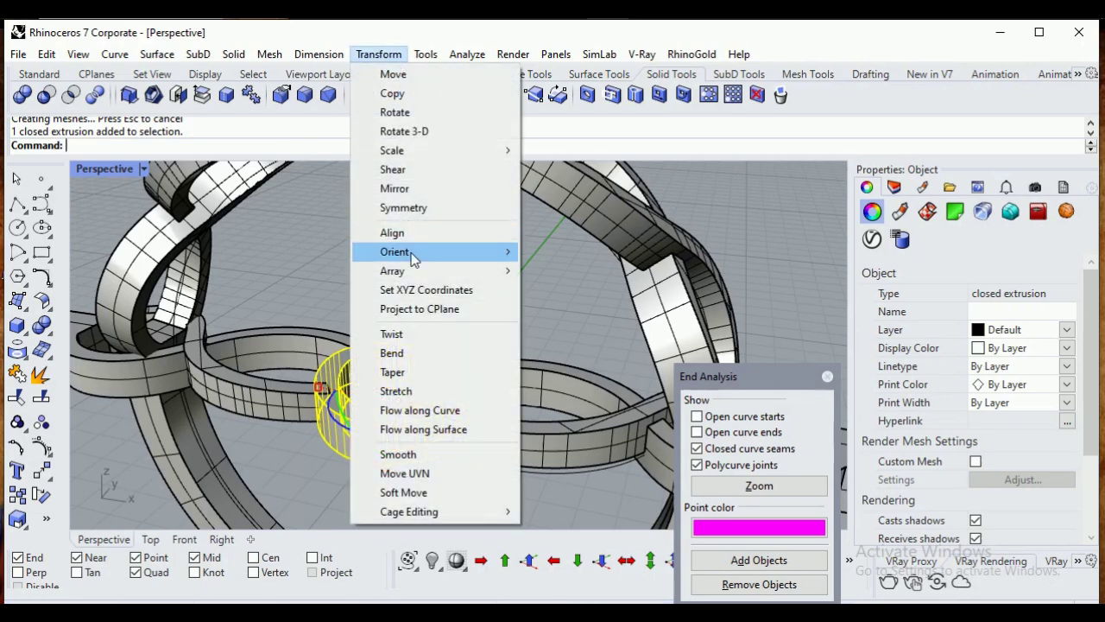
{"action": "left_click", "coordinate": [421, 410]}
{"action": "scroll", "coordinate": [434, 374], "scroll_direction": "up", "scroll_amount": 2}
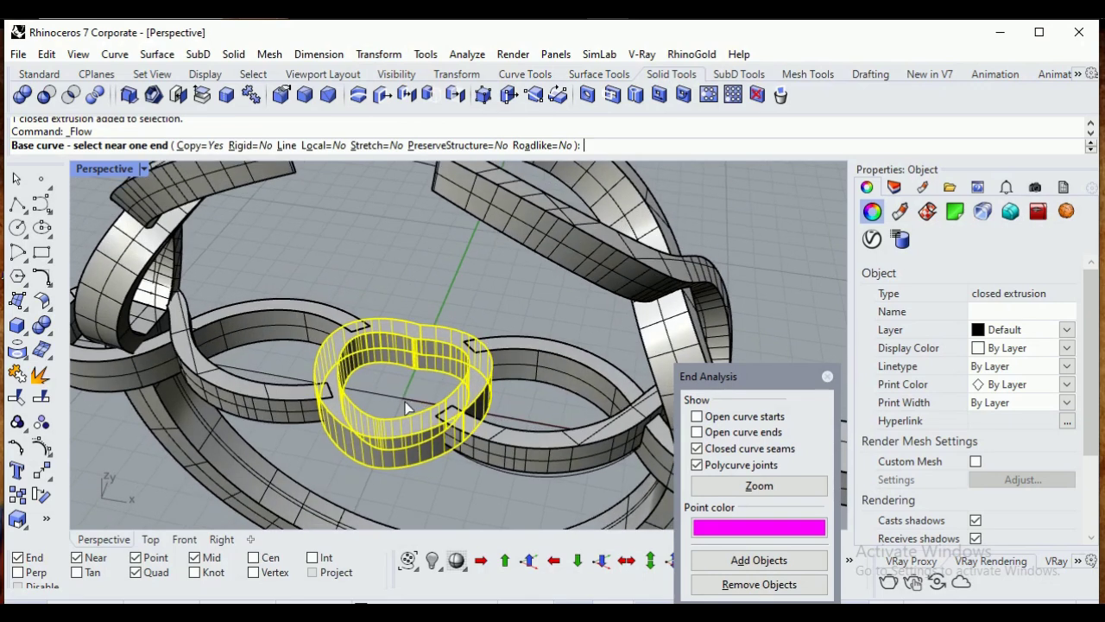
{"action": "left_click", "coordinate": [252, 146]}
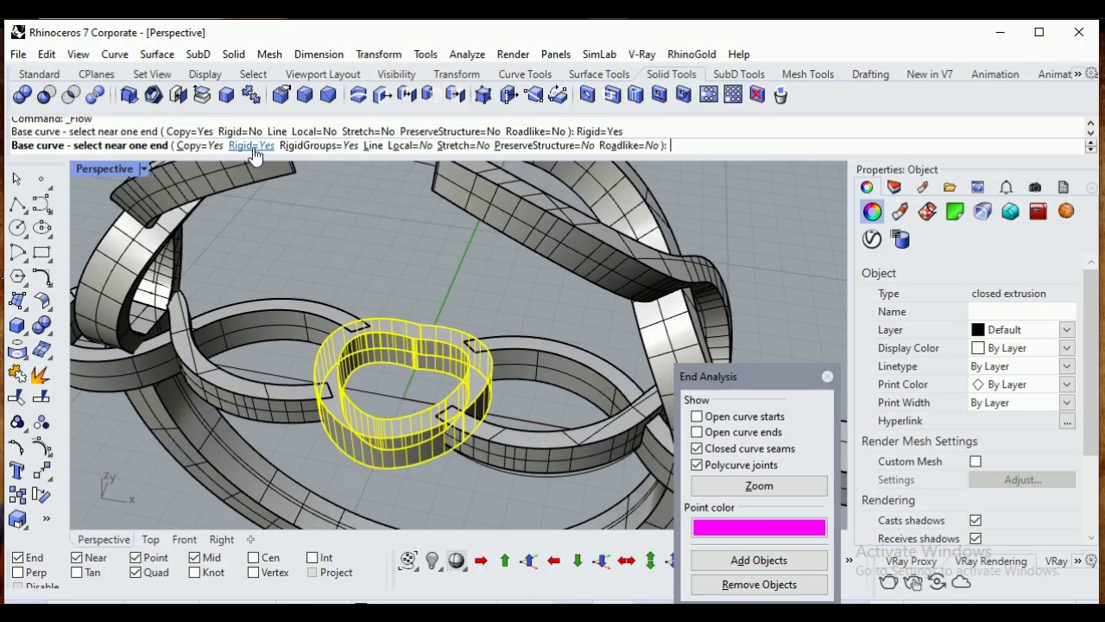
{"action": "left_click", "coordinate": [406, 406]}
{"action": "scroll", "coordinate": [413, 428], "scroll_direction": "down", "scroll_amount": 3}
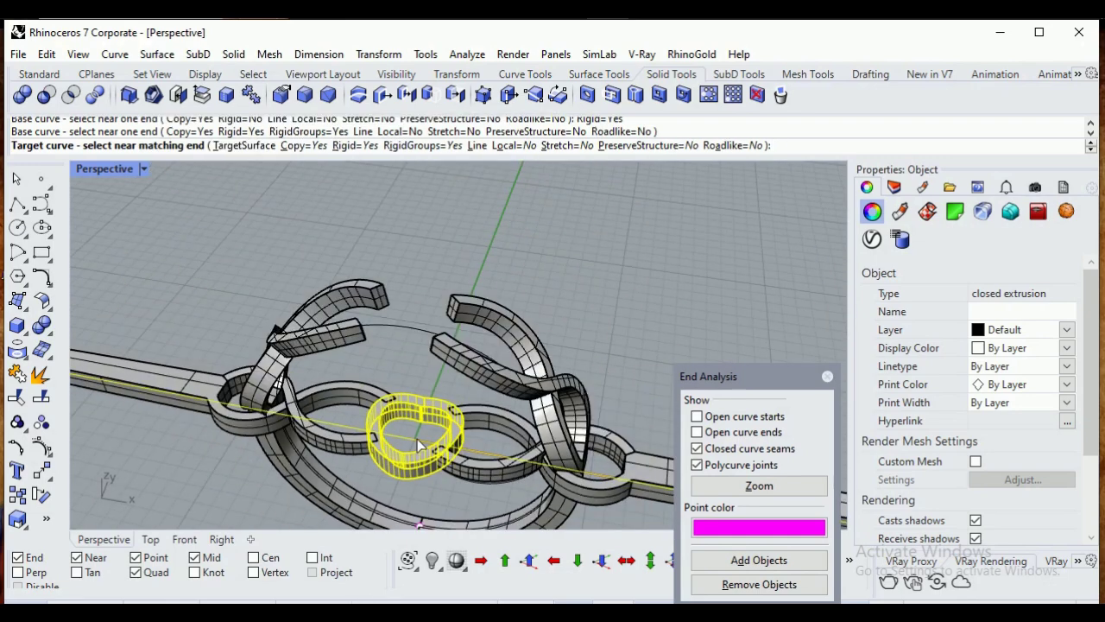
{"action": "left_click", "coordinate": [411, 328]}
Examine how the flowed heart frame sits between the band ends at the top of the ring
{"action": "right_click_drag", "start_coordinate": [493, 391], "coordinate": [548, 311]}
{"action": "scroll", "coordinate": [410, 316], "scroll_direction": "up", "scroll_amount": 6}
{"action": "left_click", "coordinate": [429, 286]}
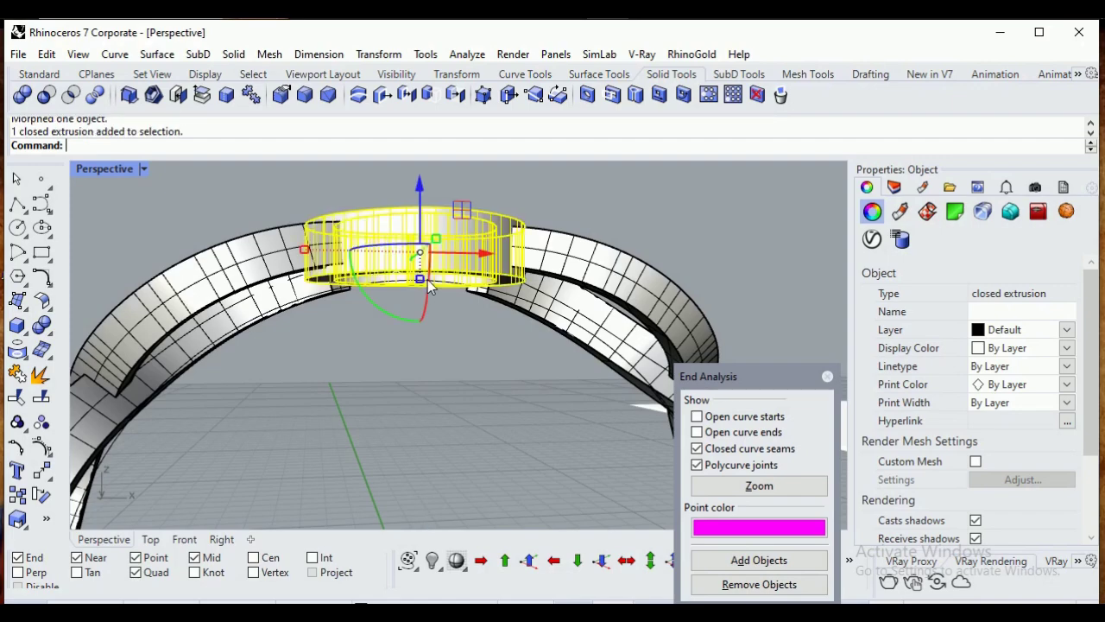
{"action": "left_click", "coordinate": [496, 375]}
{"action": "scroll", "coordinate": [478, 209], "scroll_direction": "down", "scroll_amount": 7}
{"action": "right_click_drag", "start_coordinate": [478, 225], "coordinate": [463, 327]}
{"action": "scroll", "coordinate": [419, 396], "scroll_direction": "down", "scroll_amount": 6}
{"action": "scroll", "coordinate": [489, 373], "scroll_direction": "up", "scroll_amount": 6}
Move the flat band halves, the original heart frame and their curves to a new layer and hide that layer
{"action": "left_click_drag", "start_coordinate": [466, 347], "coordinate": [351, 398]}
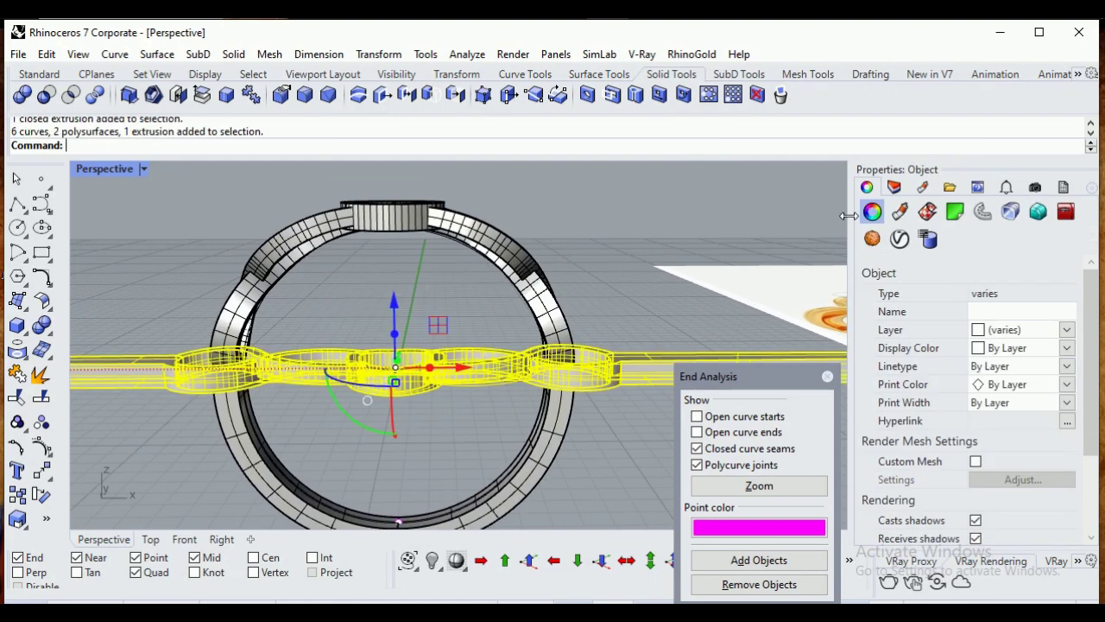
{"action": "left_click", "coordinate": [894, 187]}
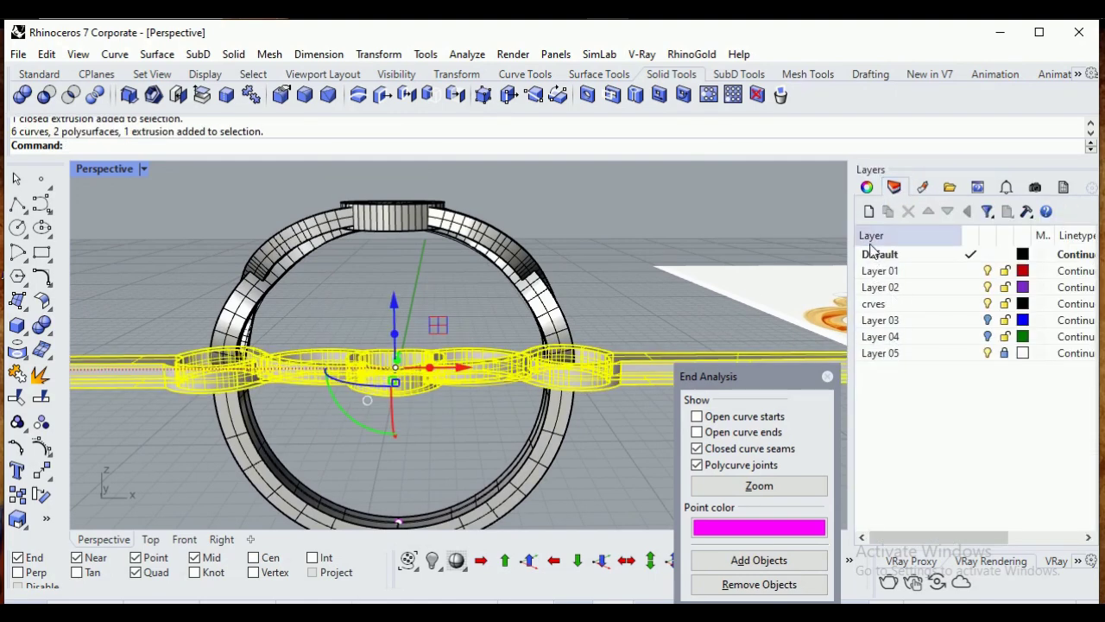
{"action": "left_click", "coordinate": [869, 210]}
{"action": "left_click", "coordinate": [926, 326]}
{"action": "right_click", "coordinate": [926, 326]}
{"action": "left_click", "coordinate": [961, 529]}
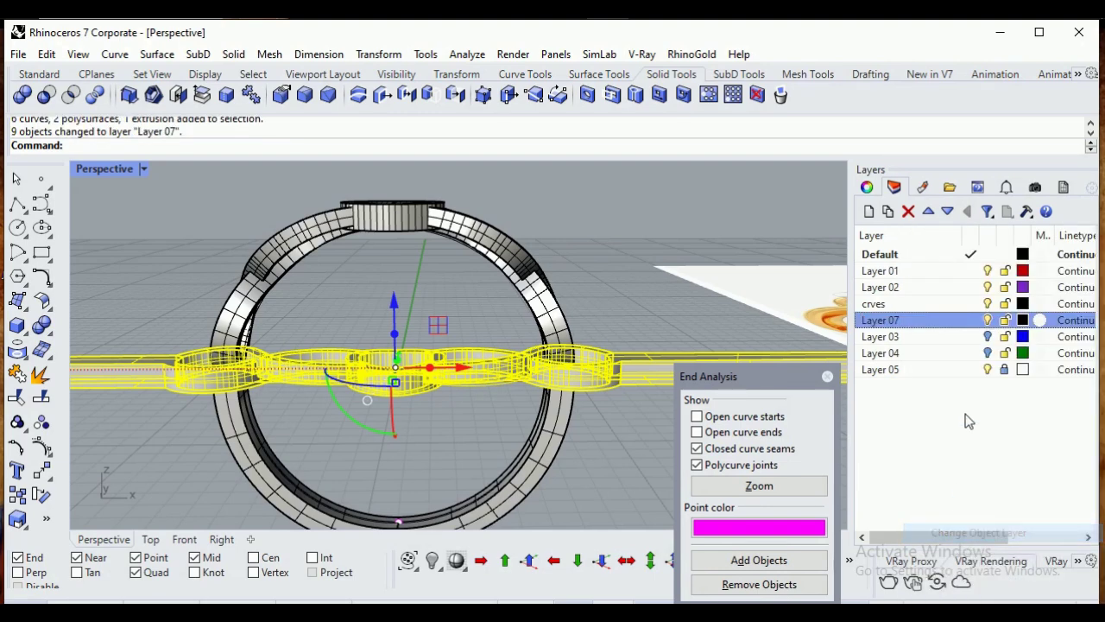
{"action": "left_click", "coordinate": [987, 320]}
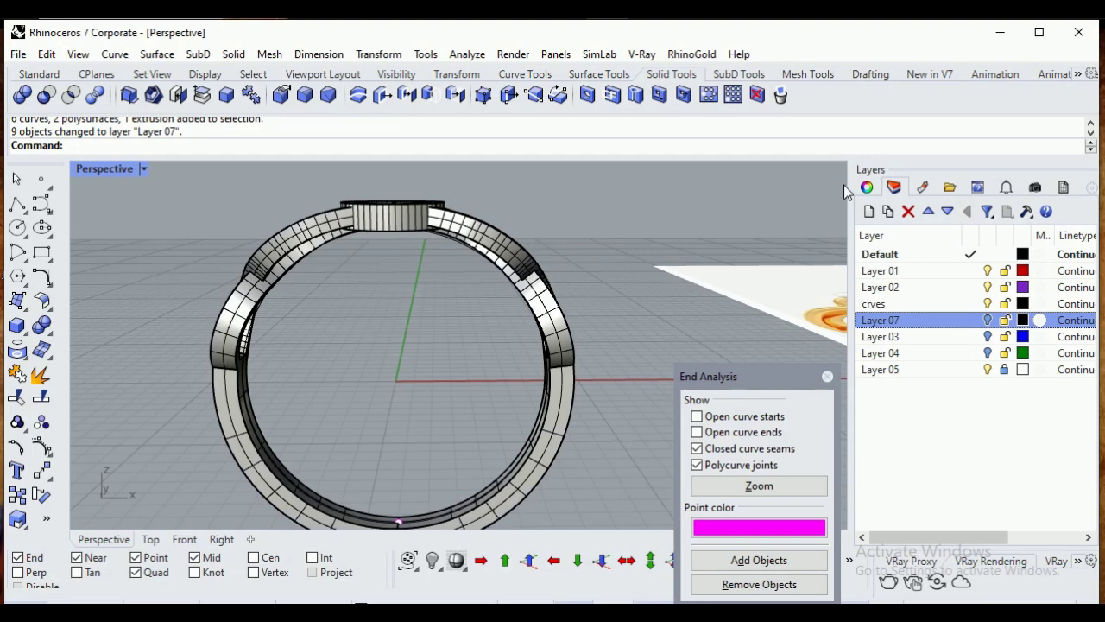
Inspect the bent ring around the heart and the lower band joint, and close the end analysis
{"action": "right_click_drag", "start_coordinate": [675, 282], "coordinate": [573, 223]}
{"action": "scroll", "coordinate": [388, 282], "scroll_direction": "up", "scroll_amount": 7}
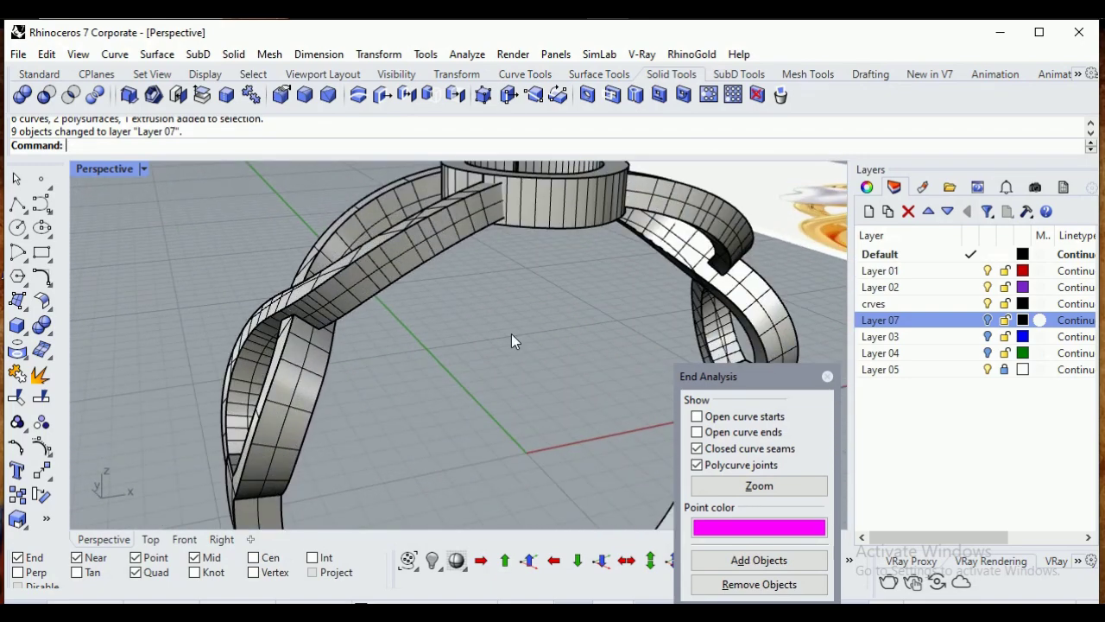
{"action": "scroll", "coordinate": [441, 315], "scroll_direction": "down", "scroll_amount": 6}
{"action": "right_click_drag", "start_coordinate": [489, 345], "coordinate": [476, 432]}
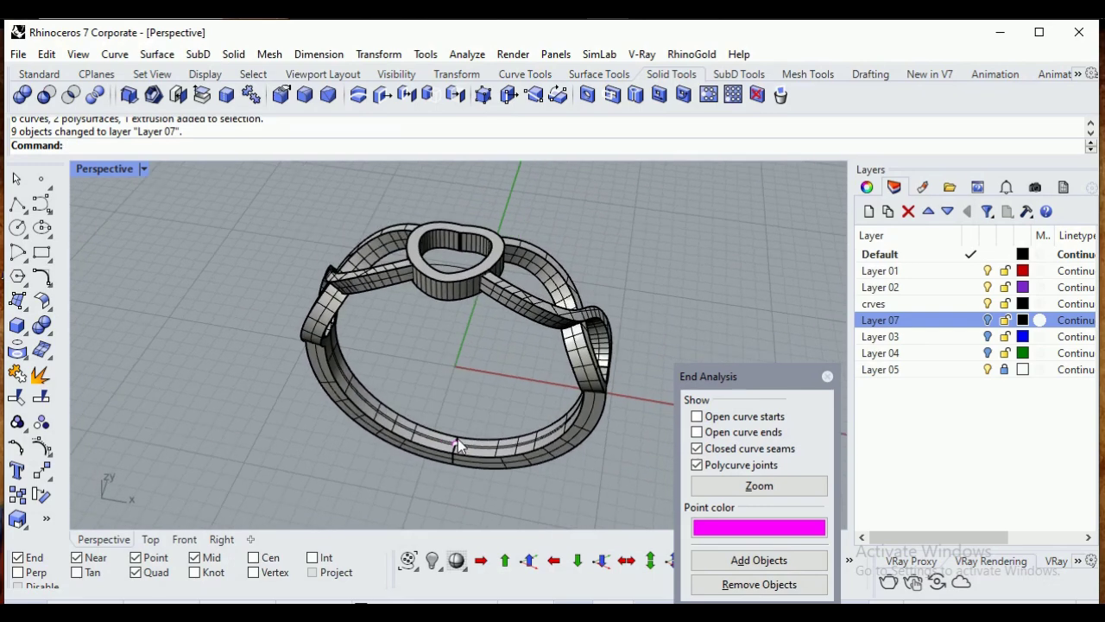
{"action": "left_click", "coordinate": [819, 377]}
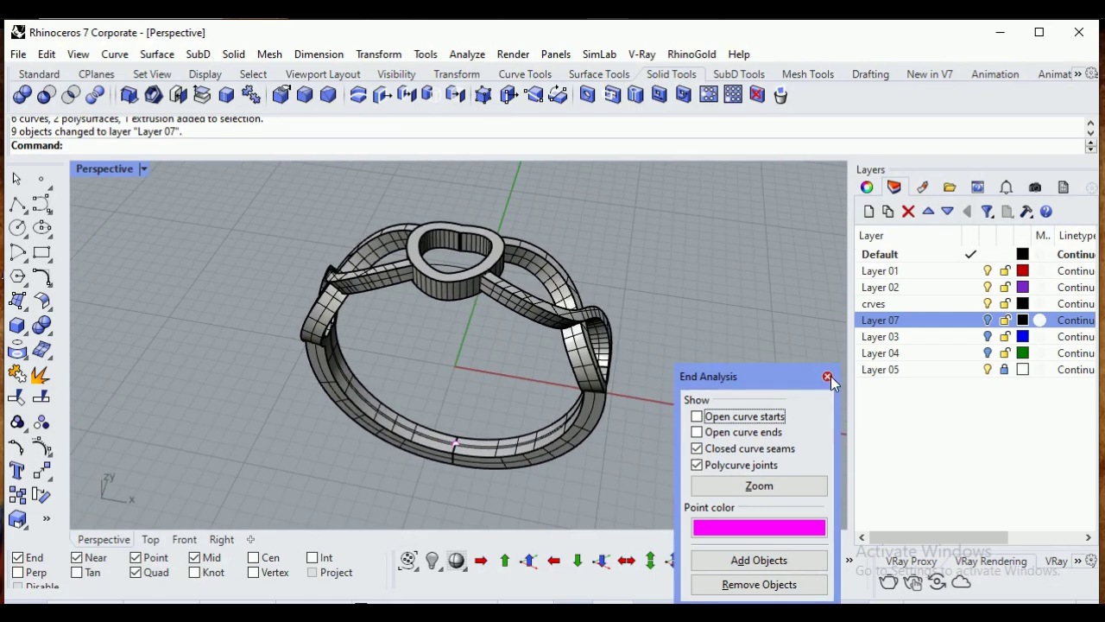